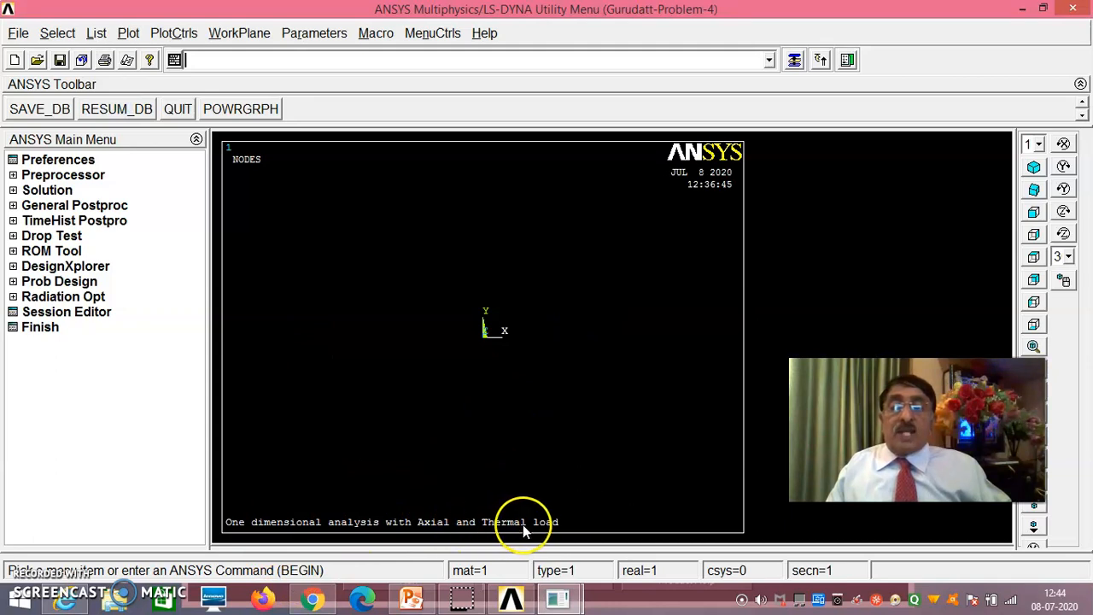
- View the session's log file listing and close it
left_click(18, 32)
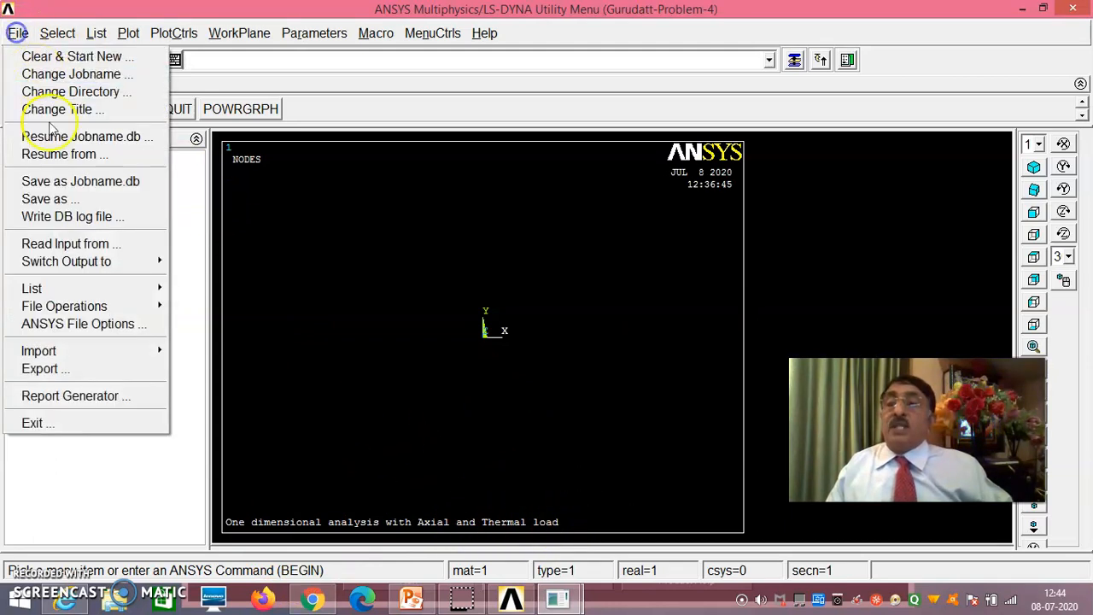
mouse_move(51, 288)
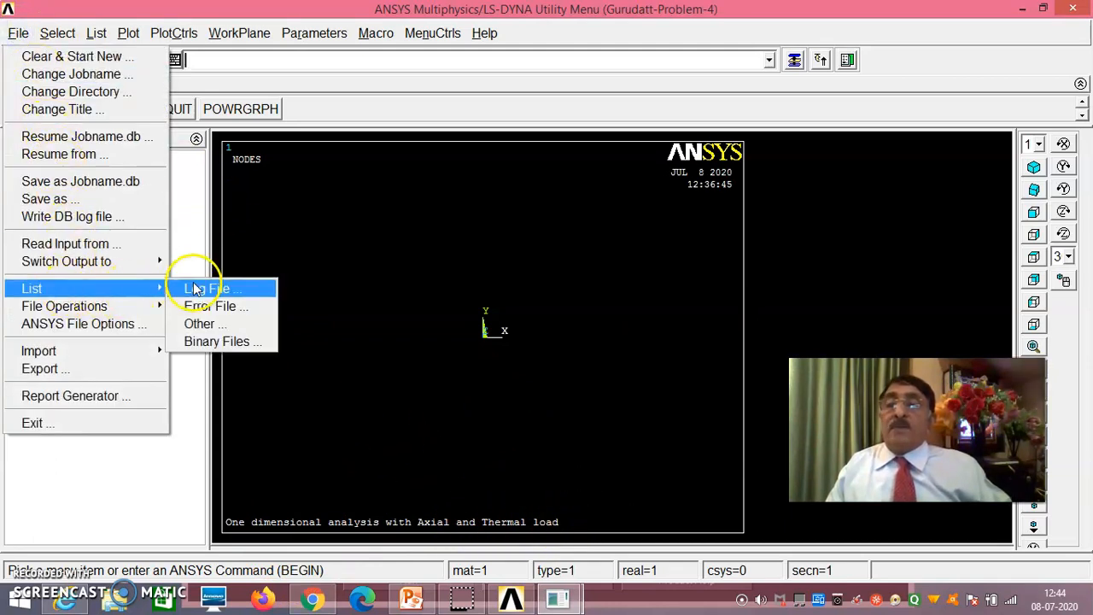
left_click(196, 288)
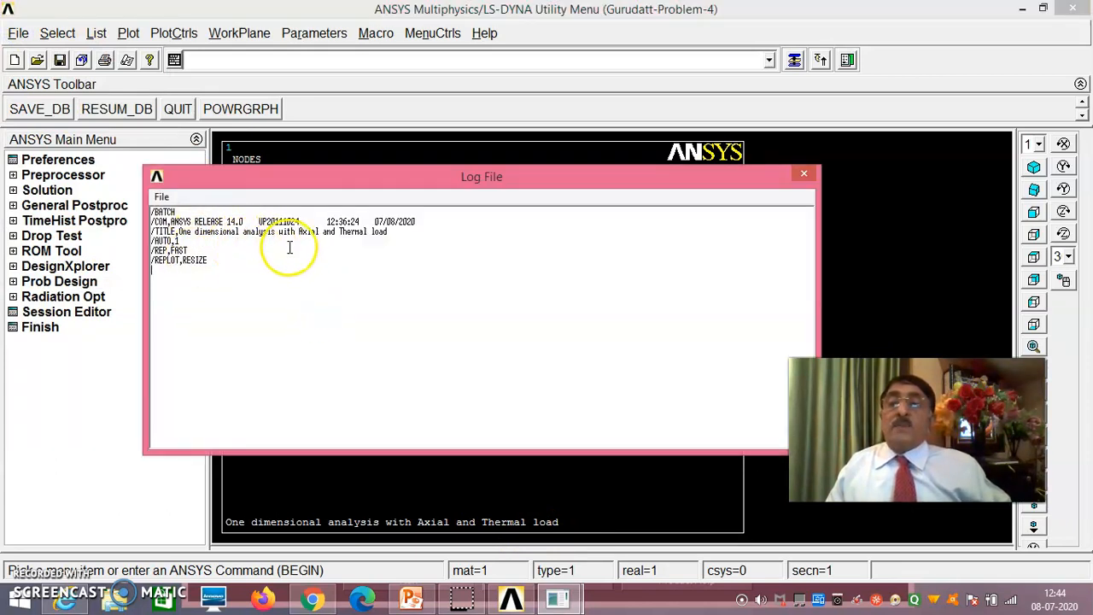
left_click(802, 175)
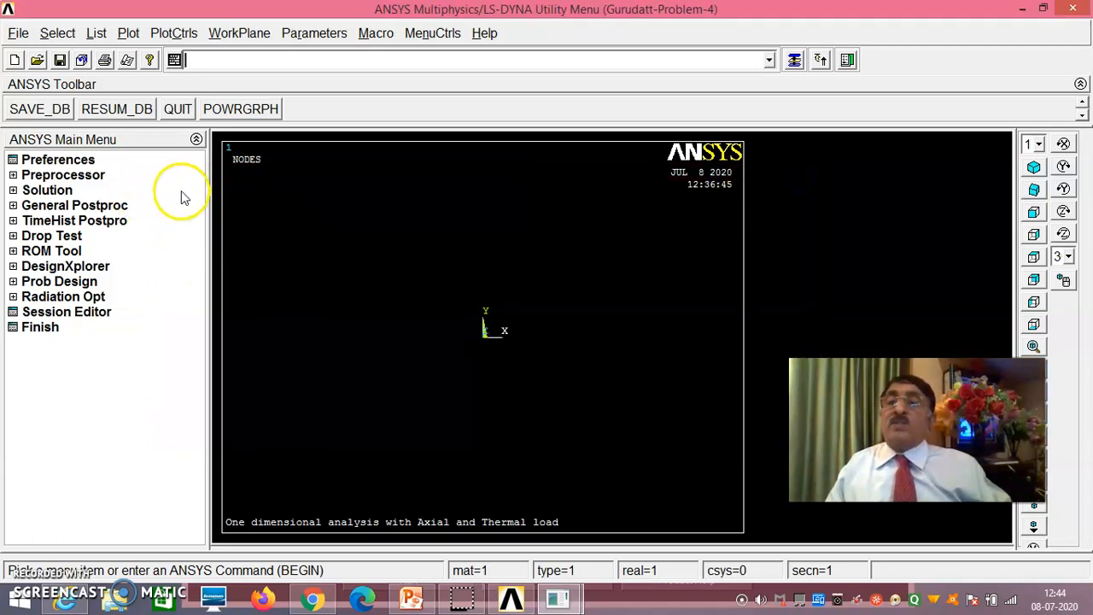
- Filter the preferences to the Structural discipline
left_click(58, 160)
left_click(546, 177)
left_click(400, 473)
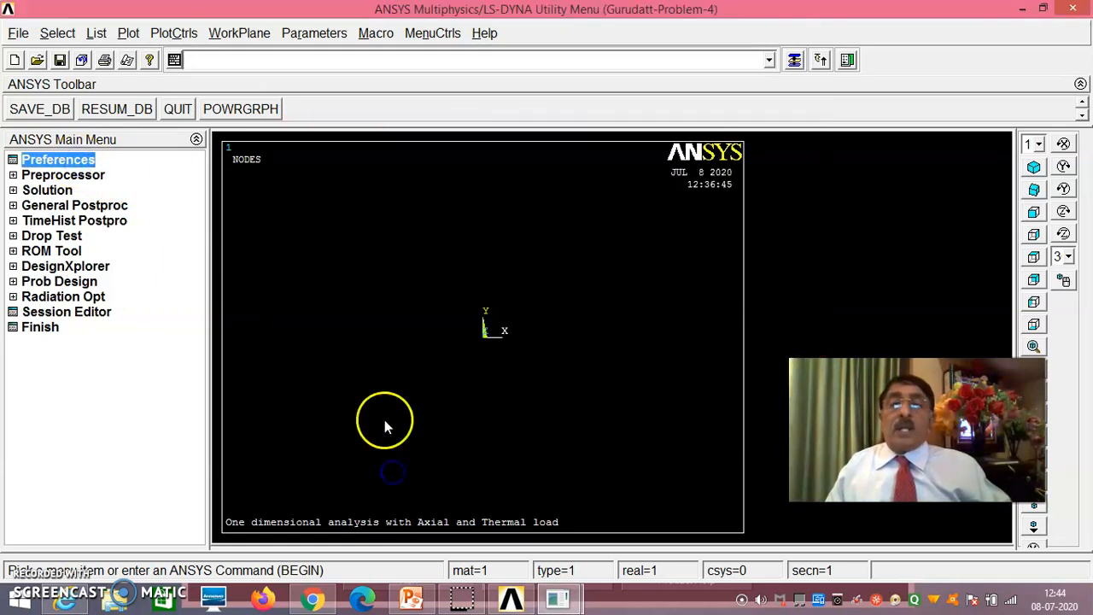
- Add the structural Link element 3D finit stn 180 as element type 1 and close the element types list
left_click(63, 175)
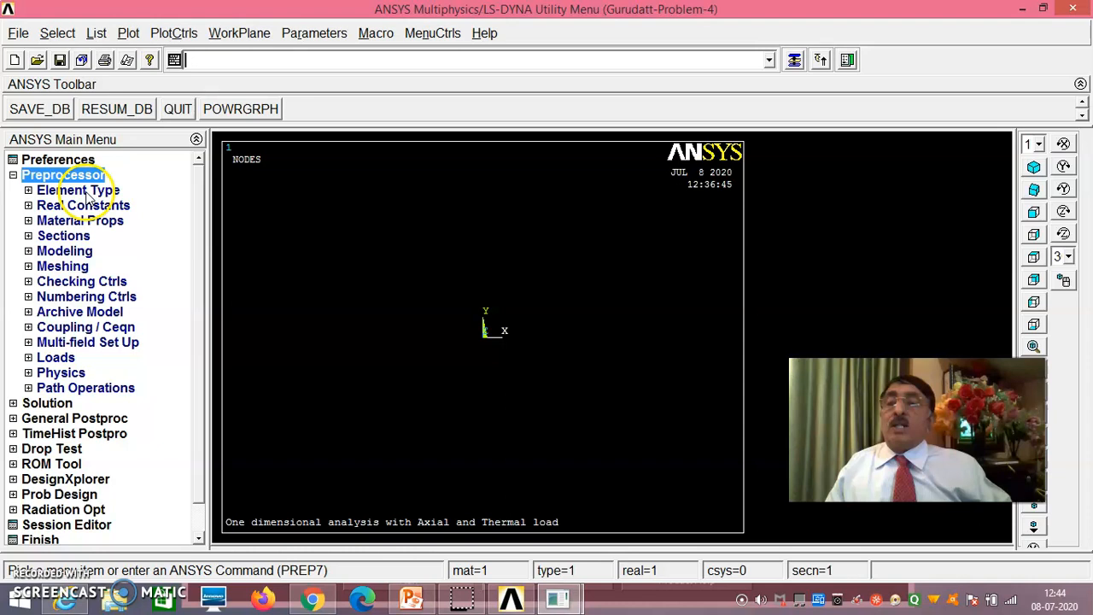
left_click(79, 190)
left_click(97, 205)
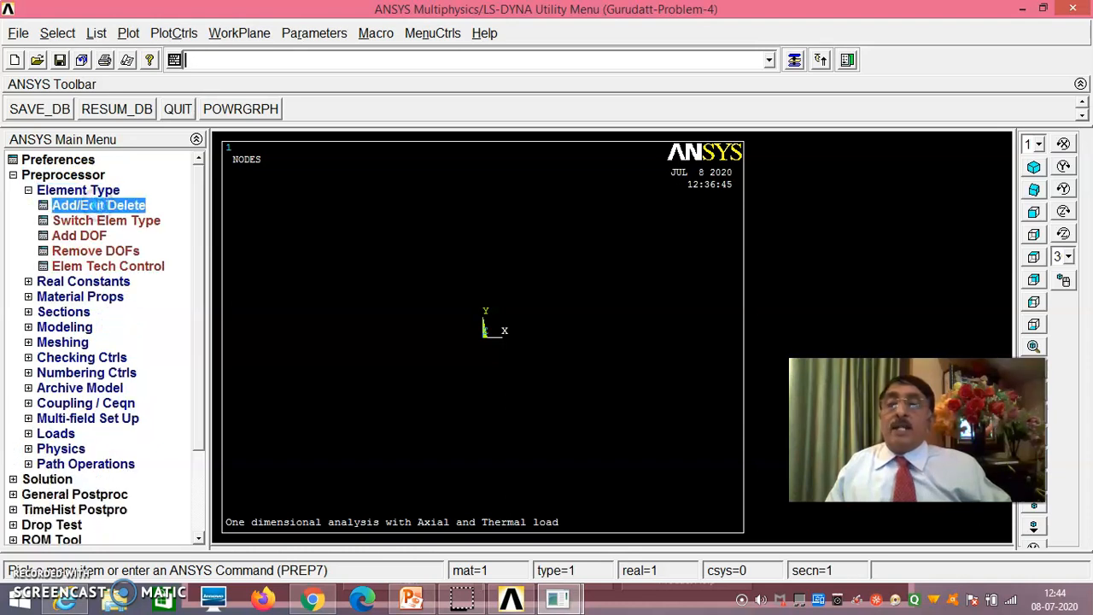
left_click(130, 411)
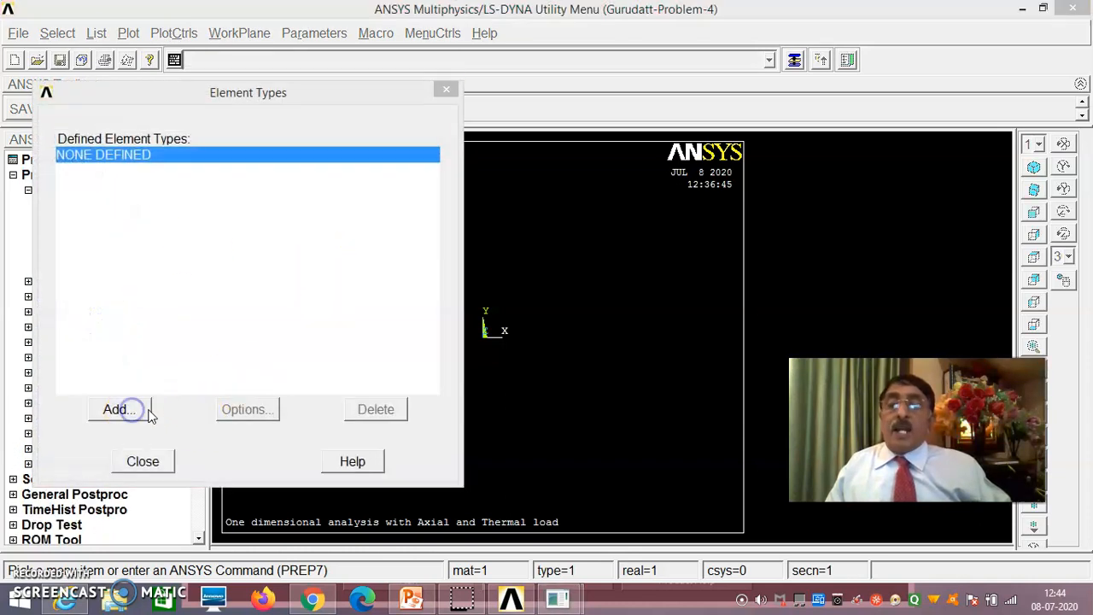
left_click(581, 259)
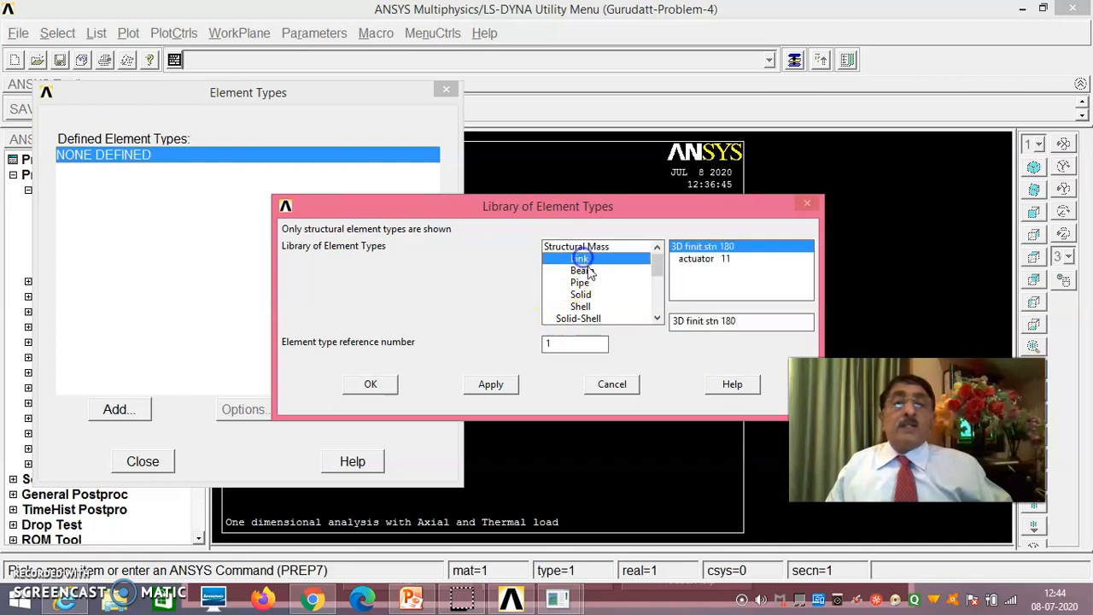
left_click(373, 385)
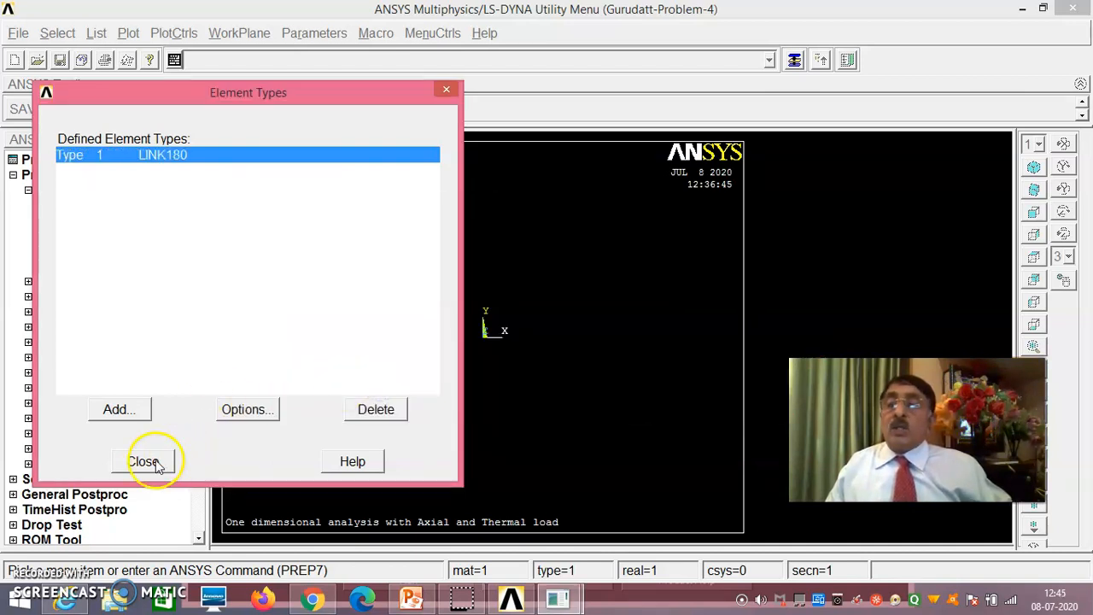
left_click(145, 462)
- Define real constant set 1 for LINK180 with a cross-sectional area of 900
left_click(109, 283)
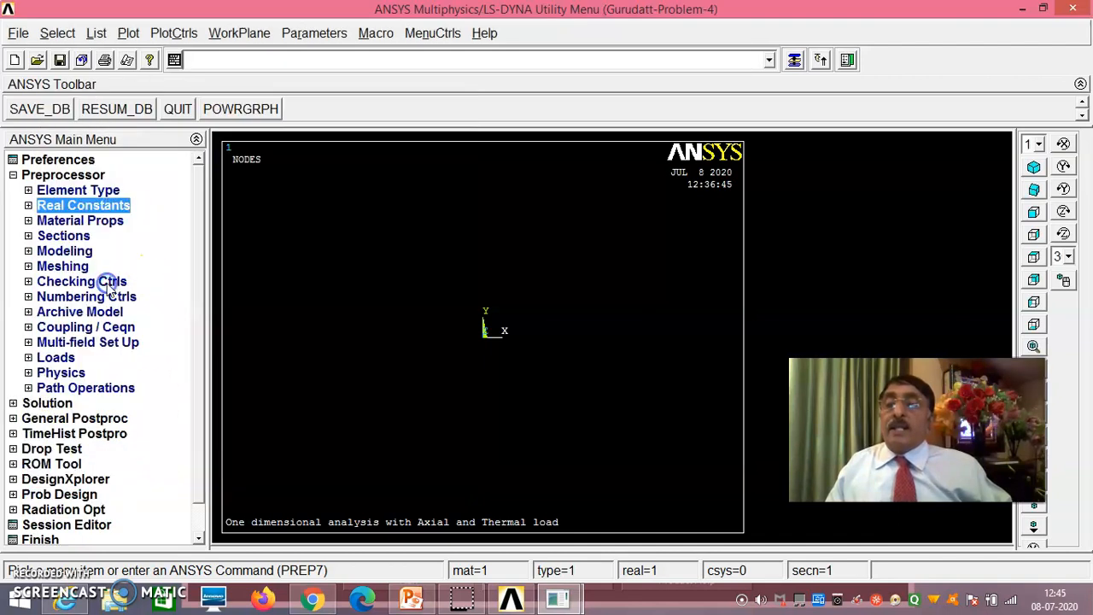
left_click(108, 221)
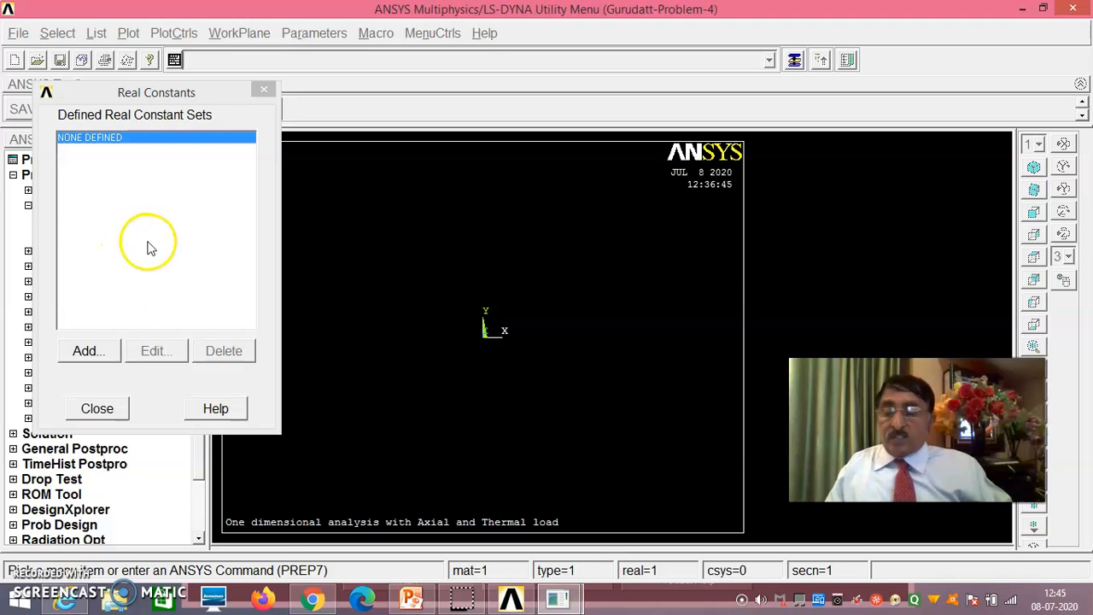
left_click(101, 352)
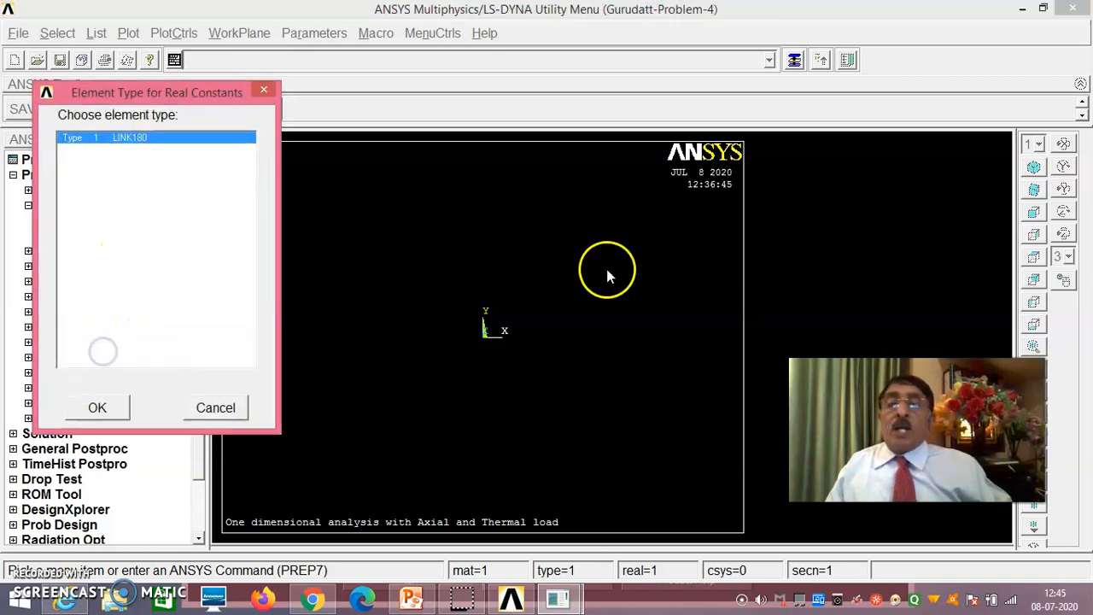
left_click(99, 409)
left_click(650, 278)
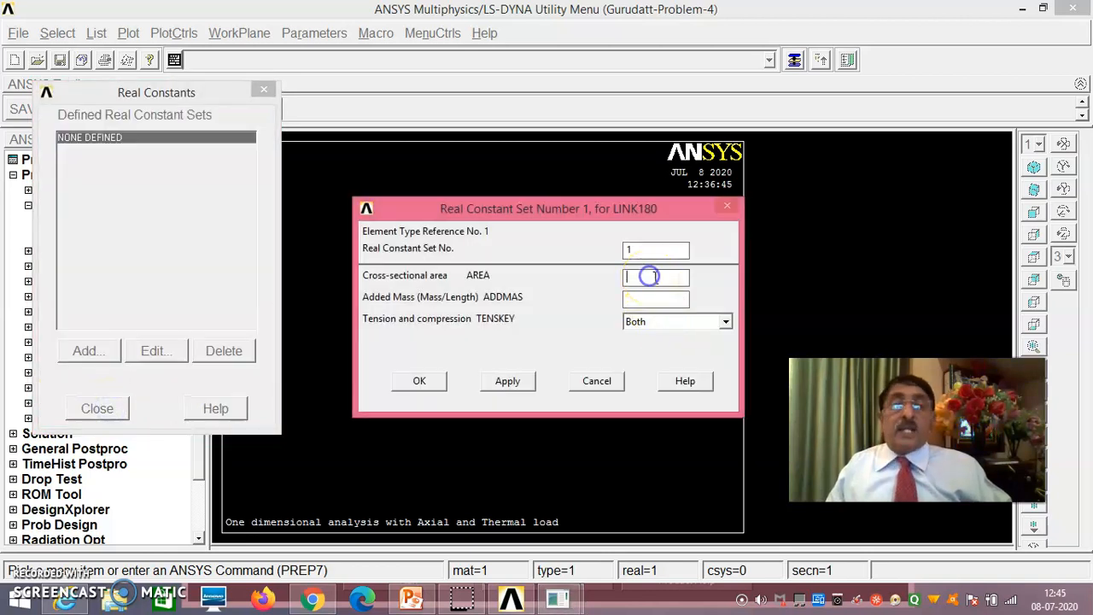
type("900")
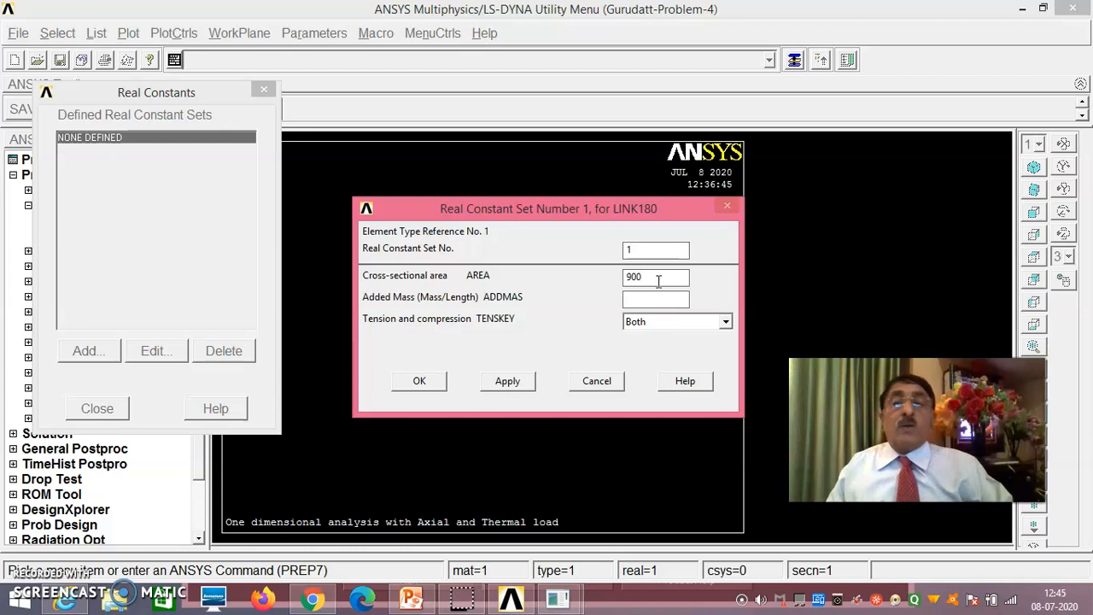
left_click(505, 382)
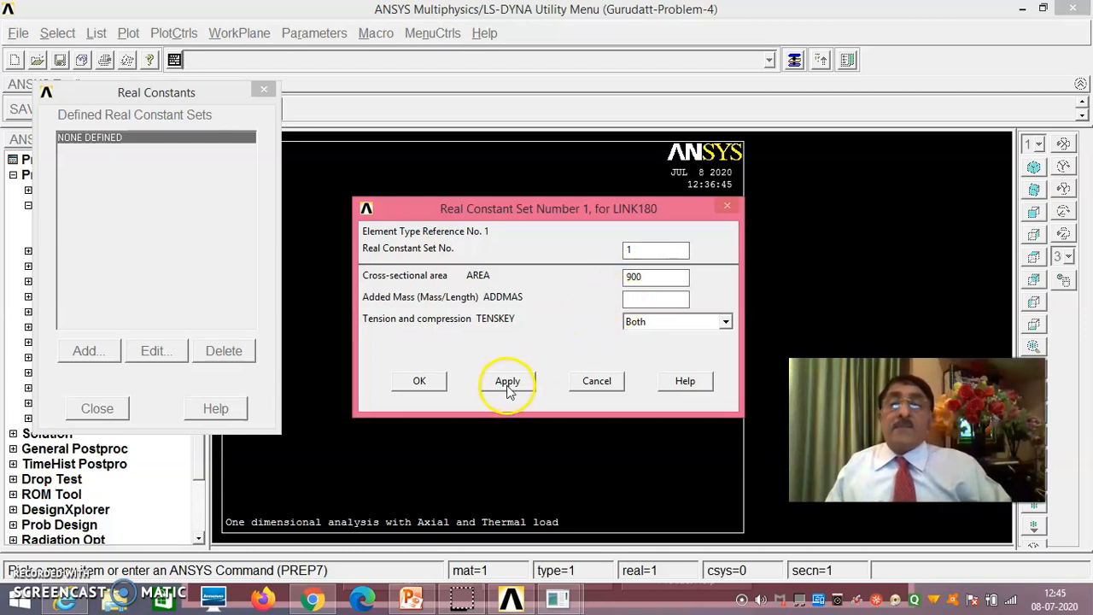
left_click(516, 383)
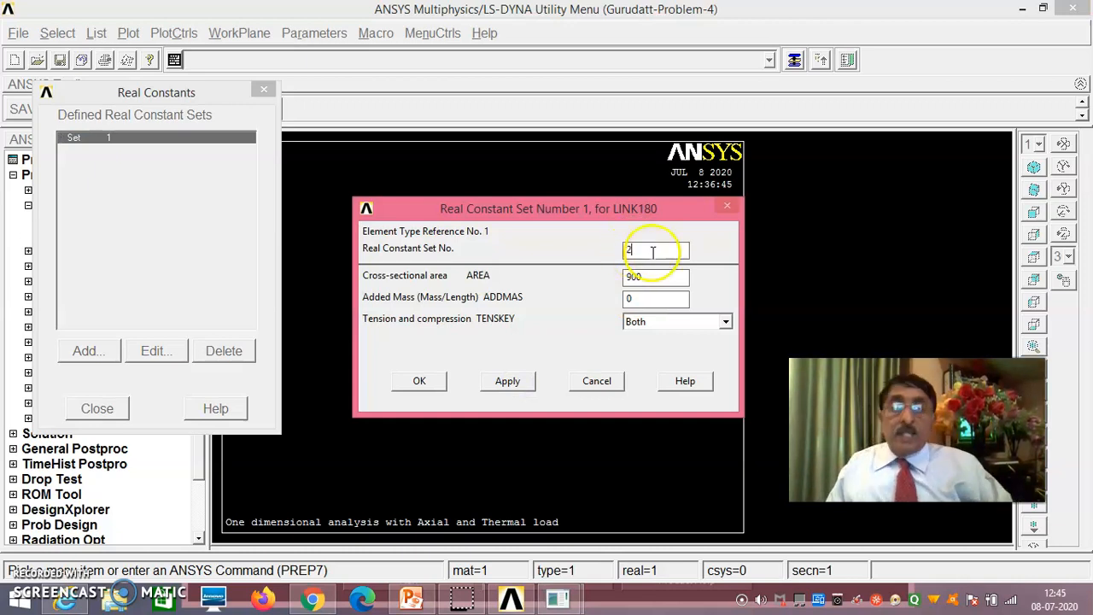
- Define real constant set 2 with a cross-sectional area of 1200 and close the real constants list
double_click(660, 281)
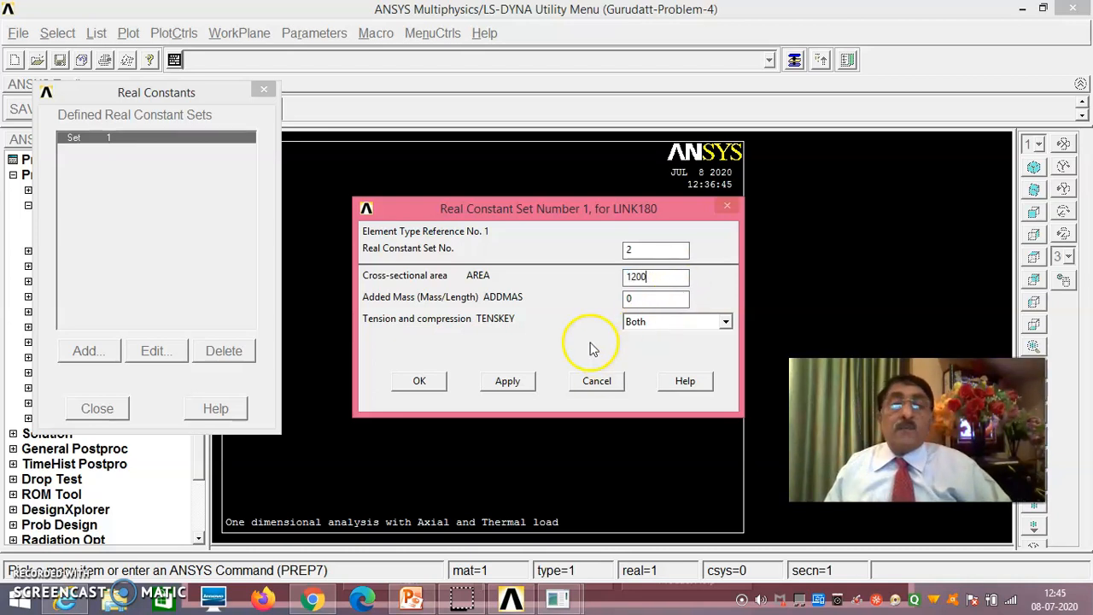
left_click(428, 385)
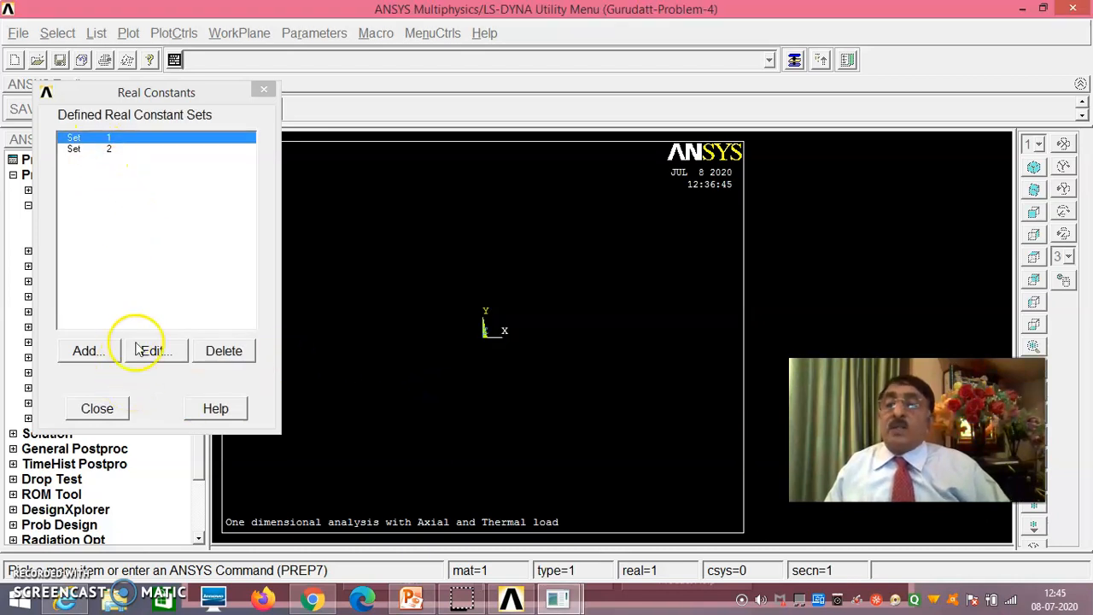
left_click(117, 413)
- Give material model 1 a structural linear elastic isotropic property with EX 70e3, accepting the blank PRXY
left_click(102, 249)
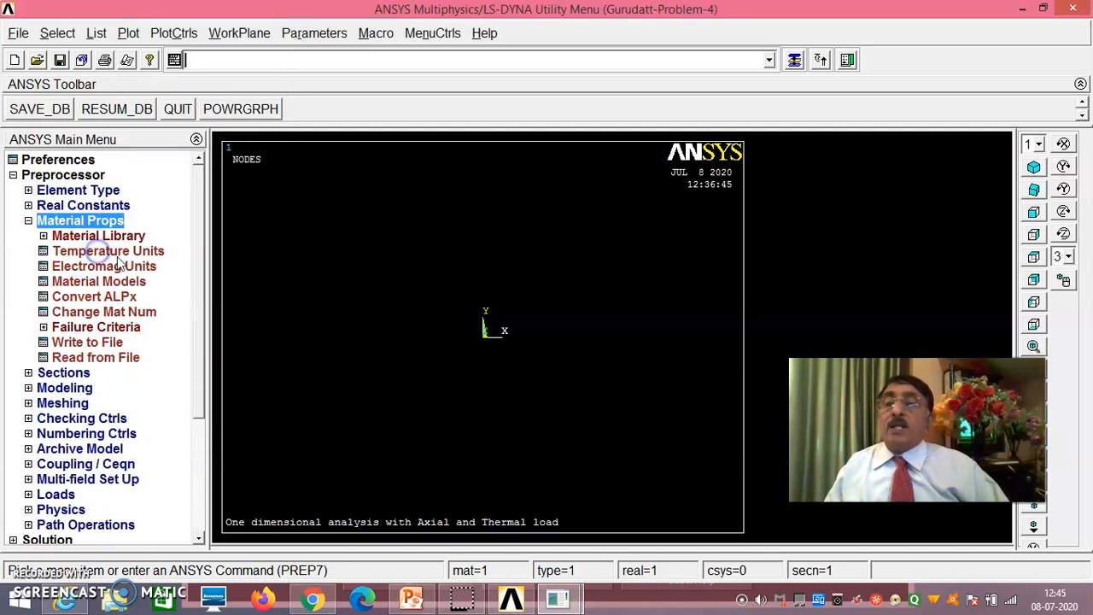
left_click(135, 283)
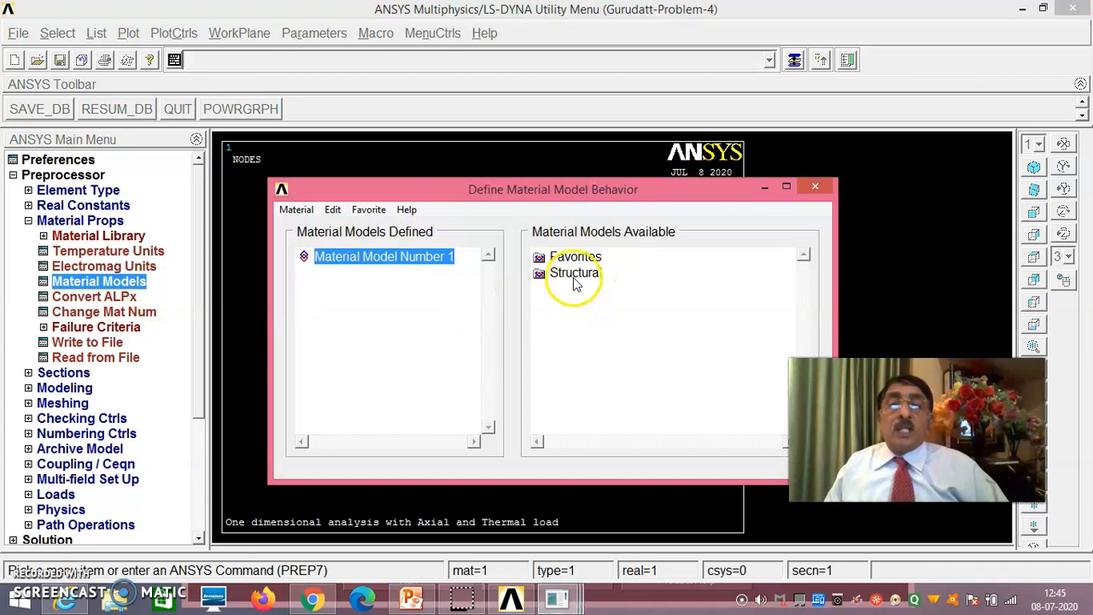
double_click(577, 273)
left_click(586, 289)
double_click(582, 290)
double_click(610, 305)
left_click(636, 323)
double_click(639, 322)
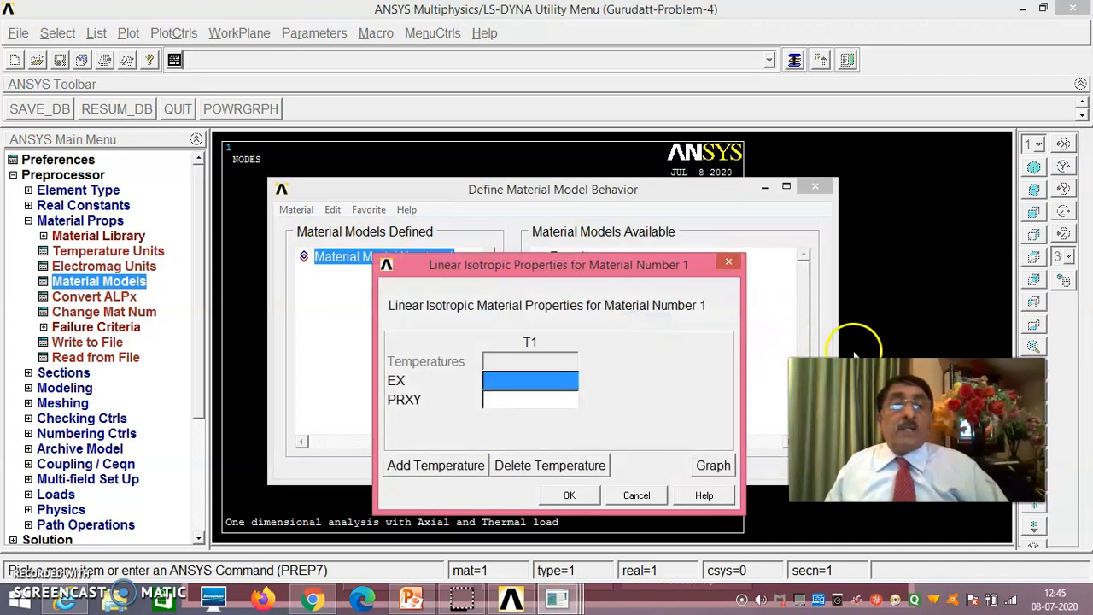
left_click(511, 386)
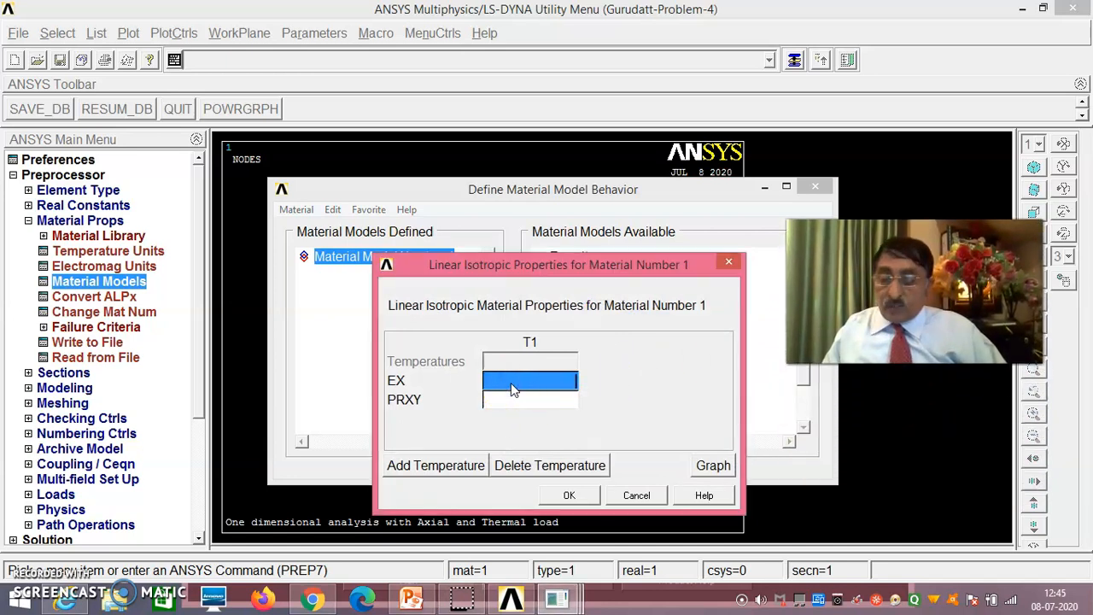
type("70e3")
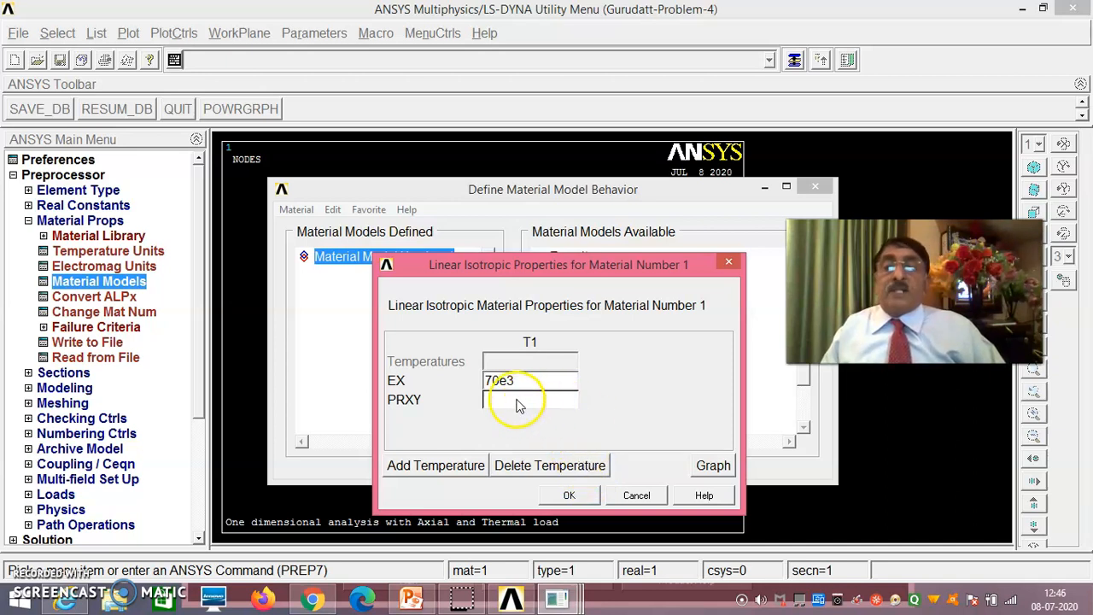
left_click(572, 496)
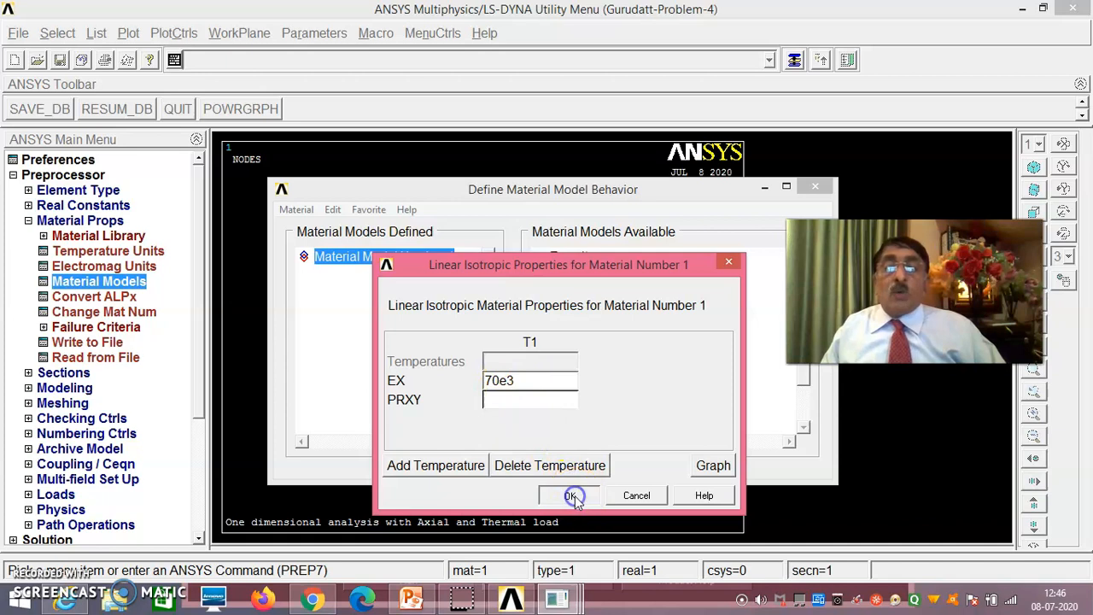
left_click(591, 354)
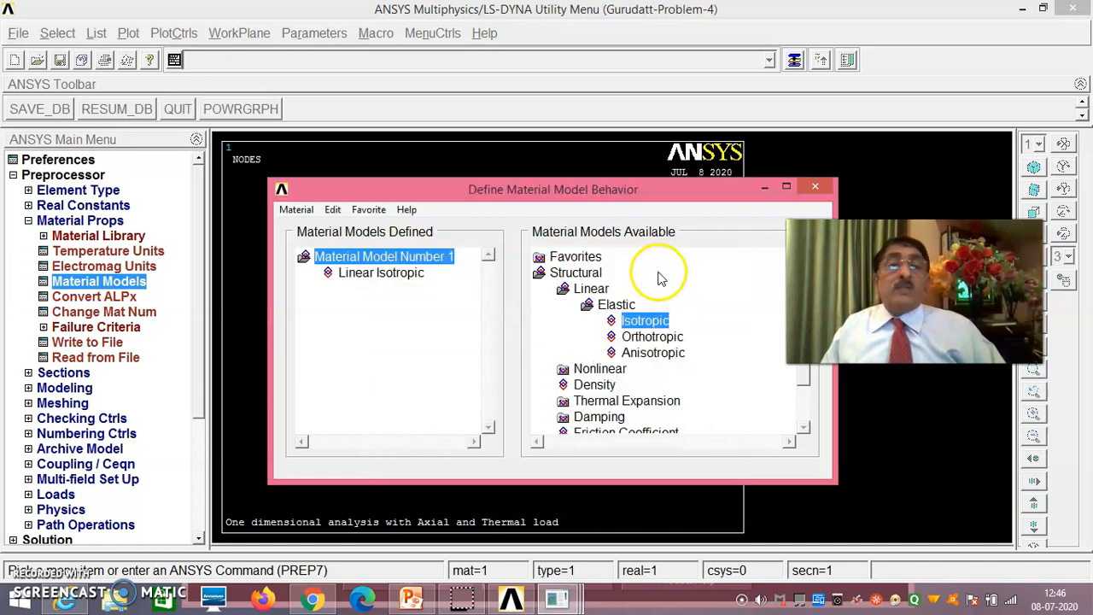
- Add an isotropic secant thermal expansion coefficient ALPX of 23e-6 to material model 1
left_click_drag(683, 189, 586, 147)
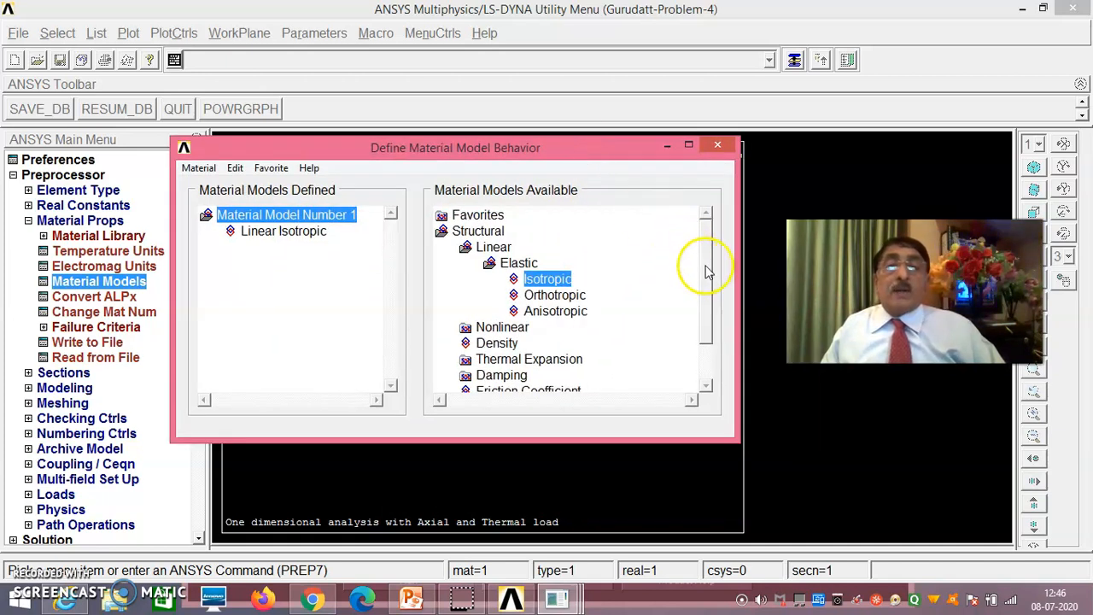
scroll(713, 284, "down", 2)
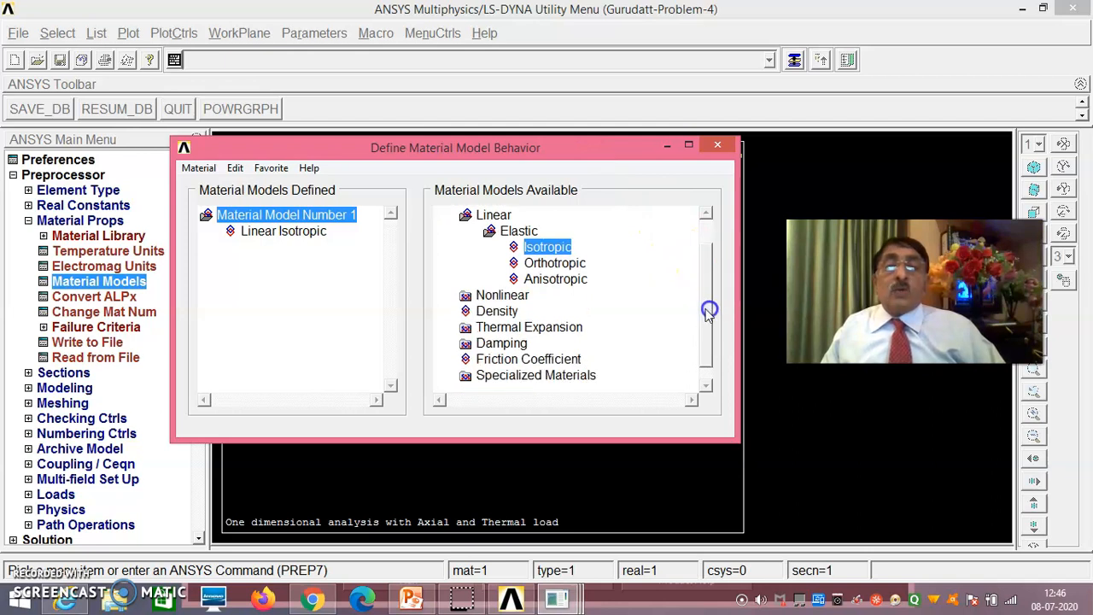
double_click(569, 327)
double_click(567, 342)
double_click(567, 359)
left_click(427, 377)
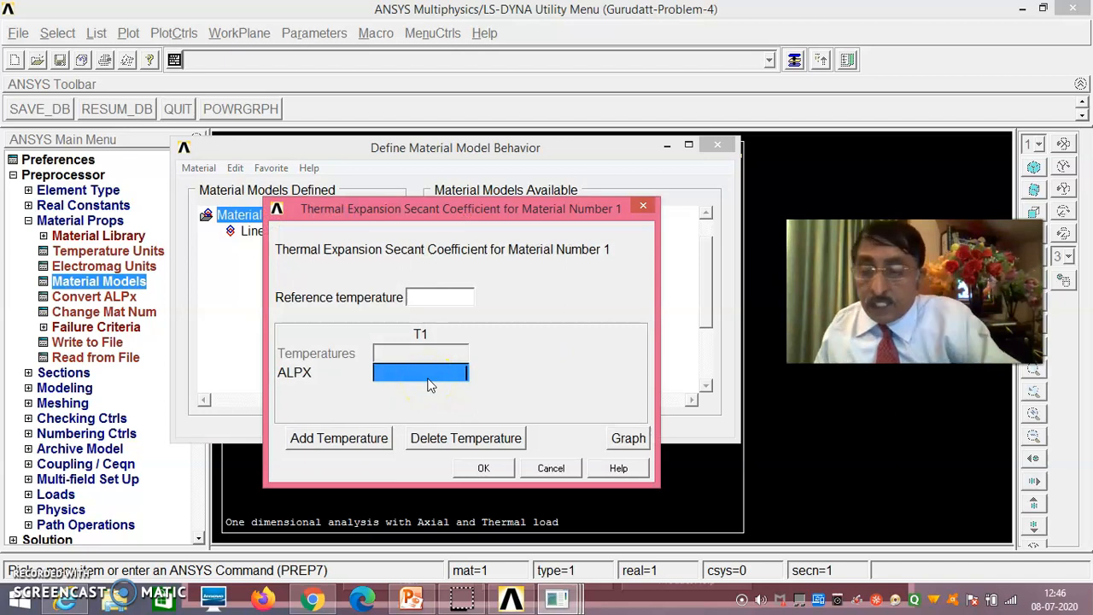
type("23e")
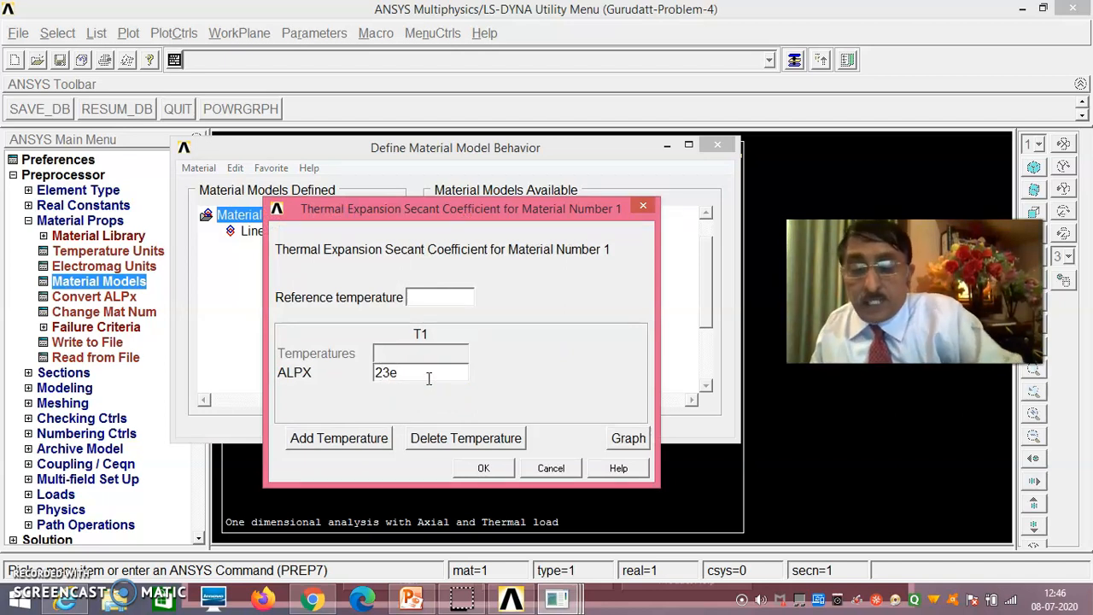
type("-6")
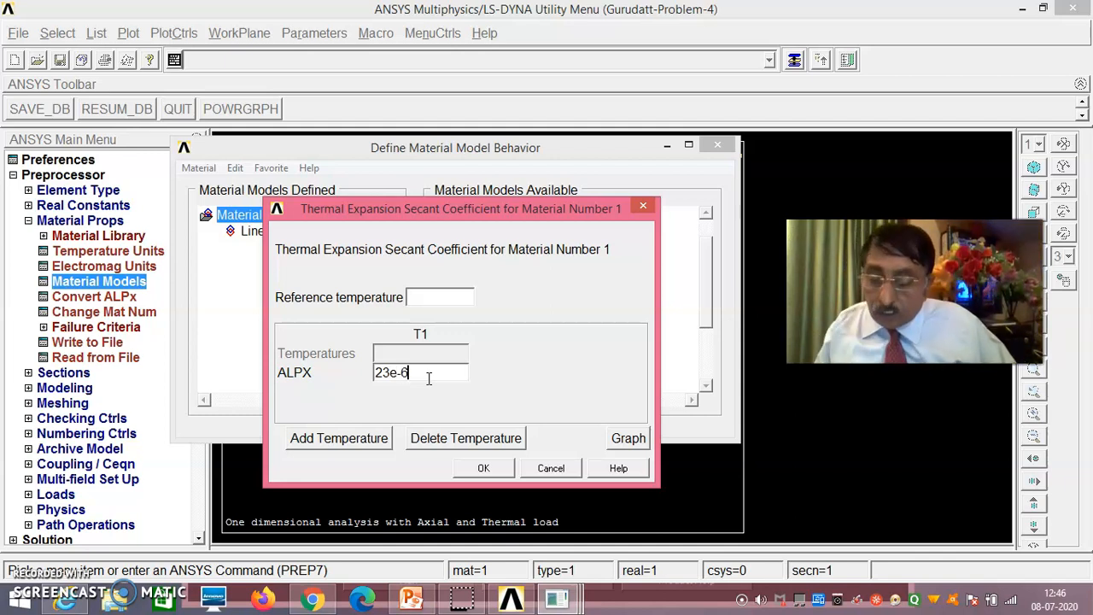
left_click(483, 469)
- Add a new material model with ID 2 to the defined material models
left_click(199, 168)
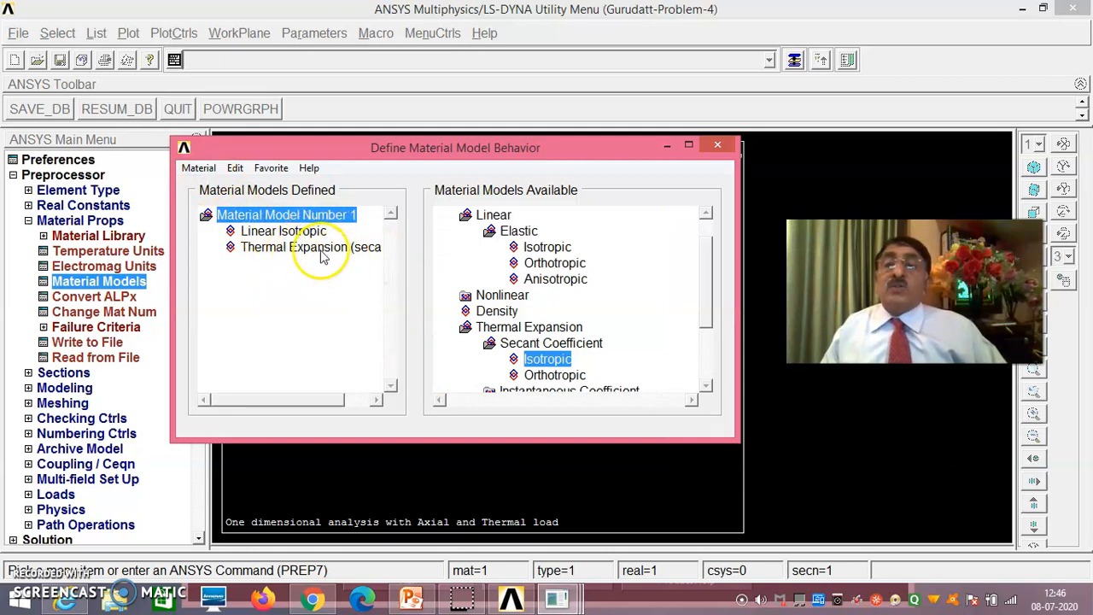
left_click(205, 169)
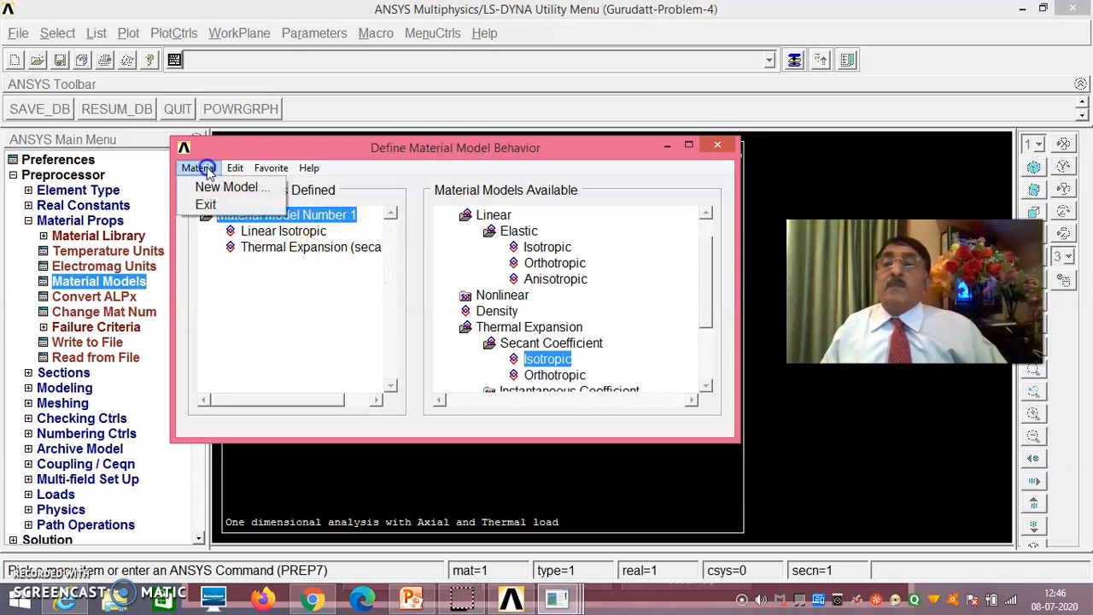
left_click(227, 186)
left_click(393, 360)
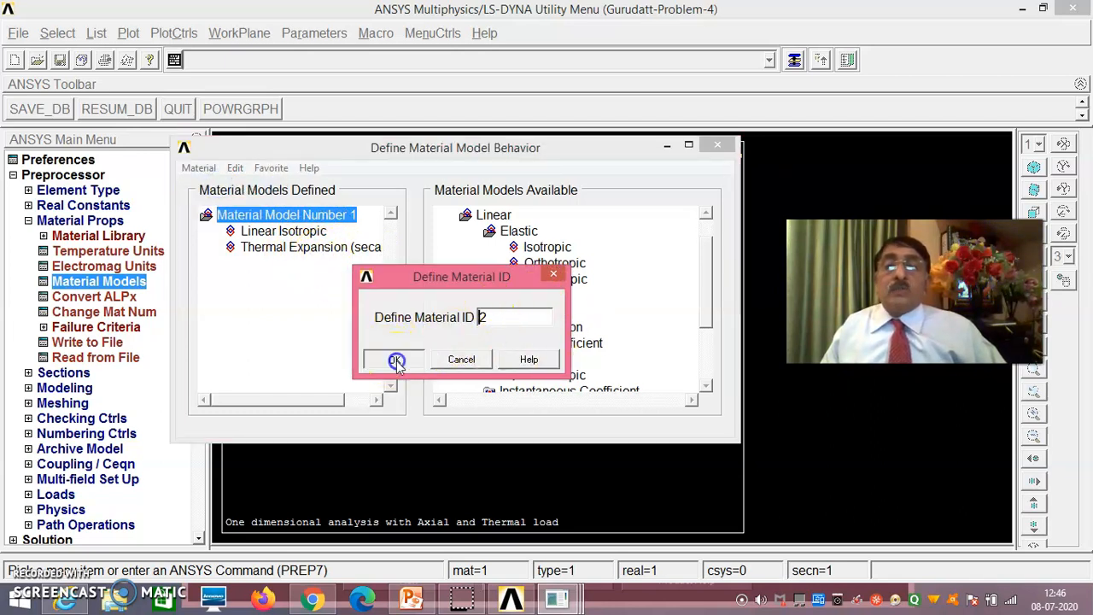
- Give material model 2 a linear elastic isotropic property with EX 200e3, accepting the blank PRXY
double_click(547, 247)
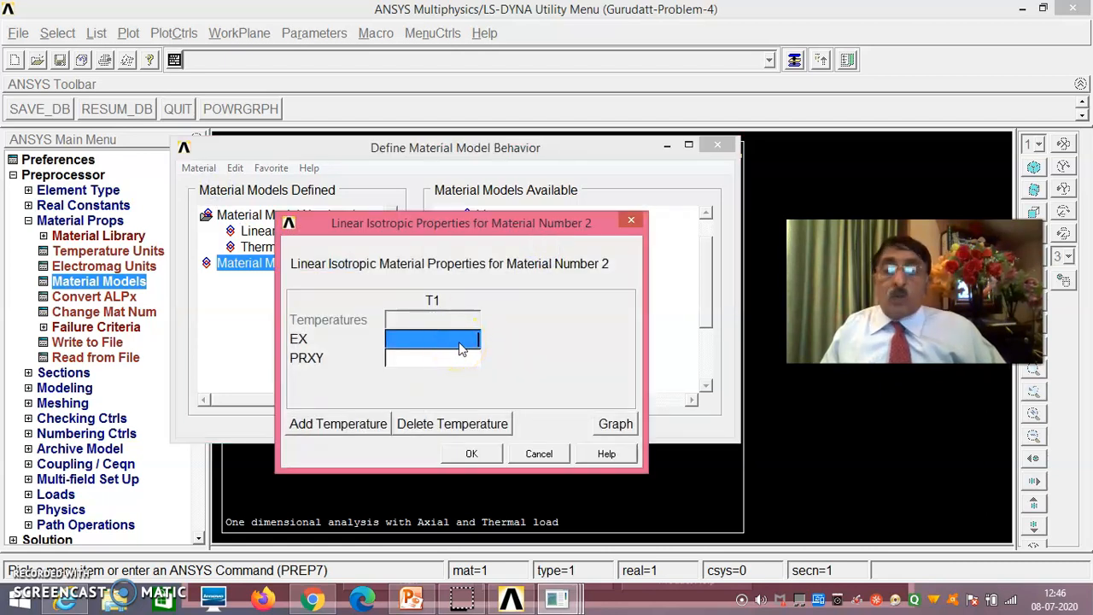
type("2")
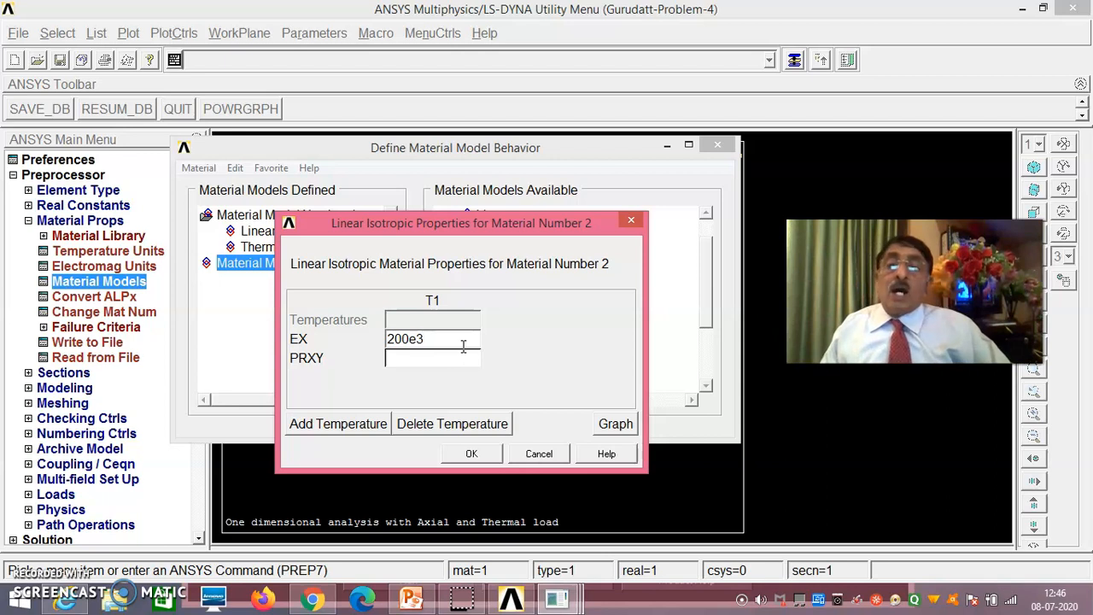
type("00e3")
left_click(474, 453)
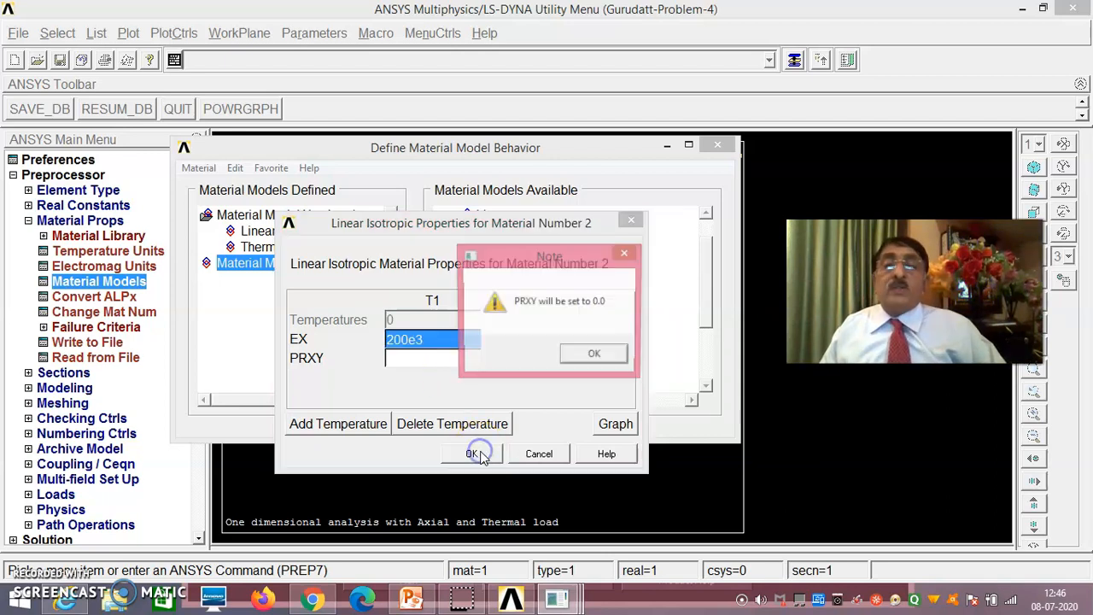
left_click(598, 356)
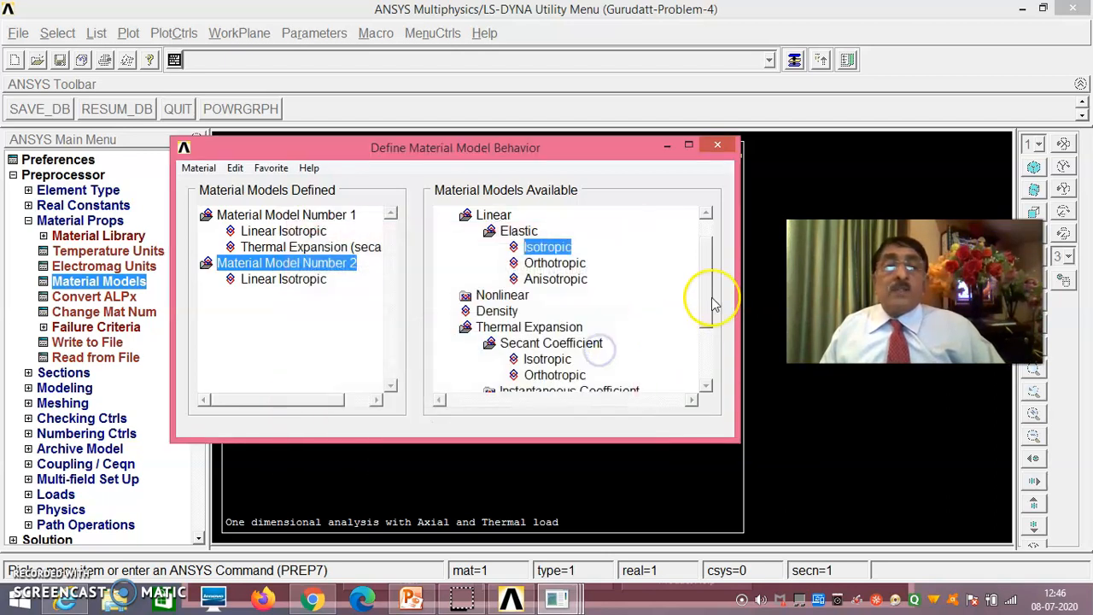
- Add an isotropic secant thermal expansion coefficient ALPX of 11.7e-6 to material model 2 and exit the material definition
left_click_drag(704, 309, 703, 325)
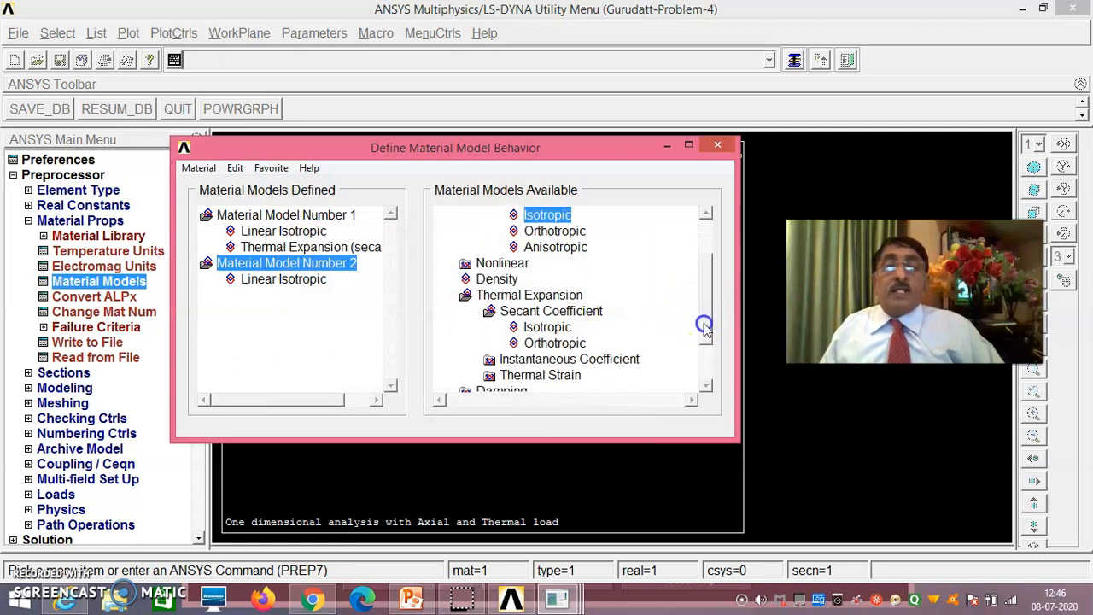
double_click(547, 327)
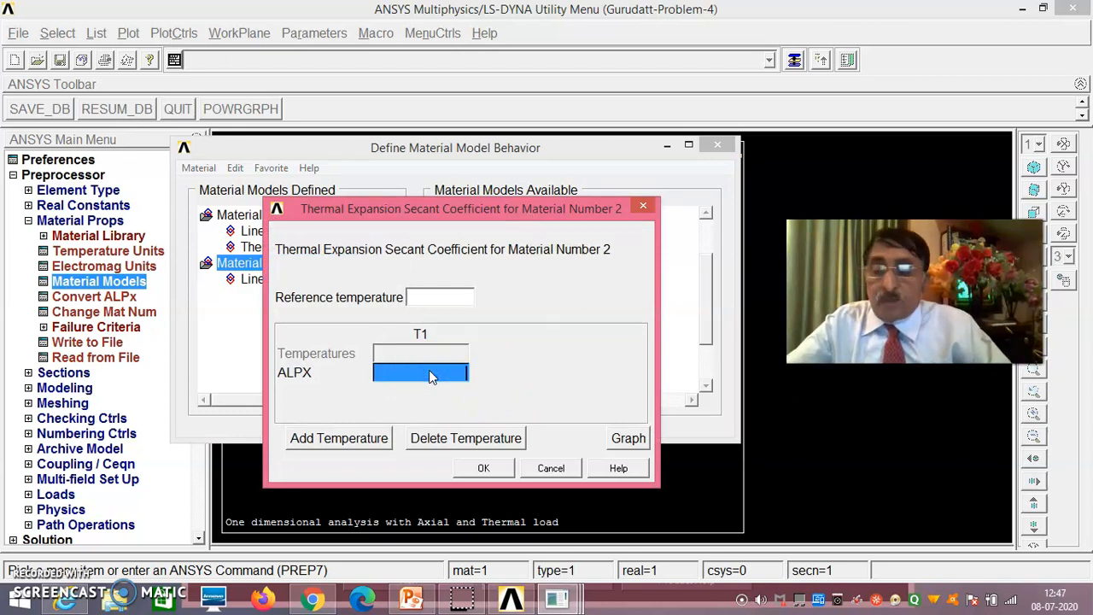
type("11.7e-6")
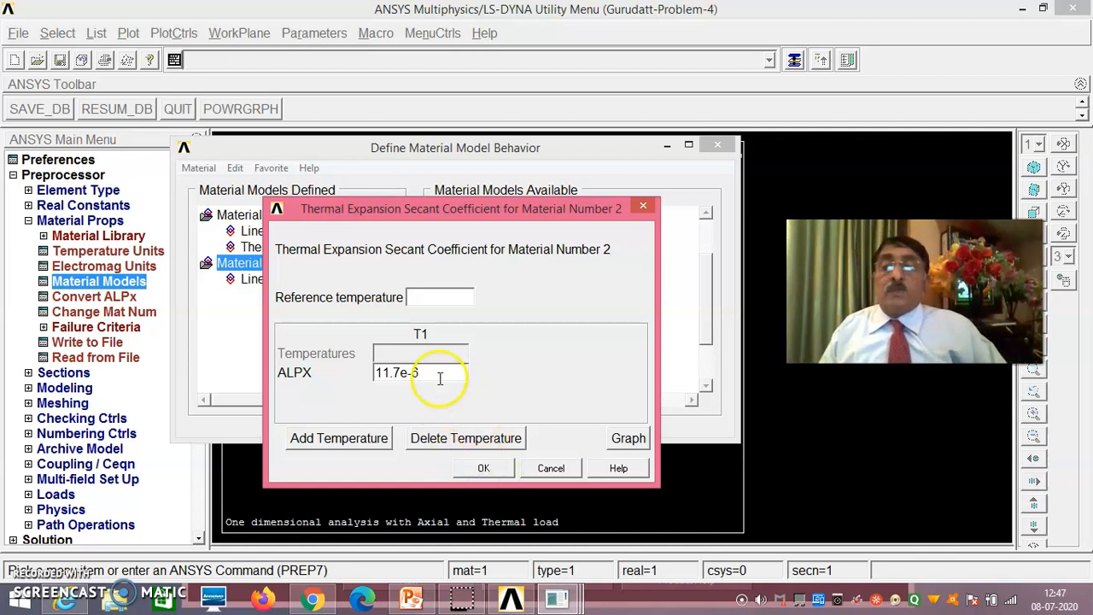
left_click(420, 353)
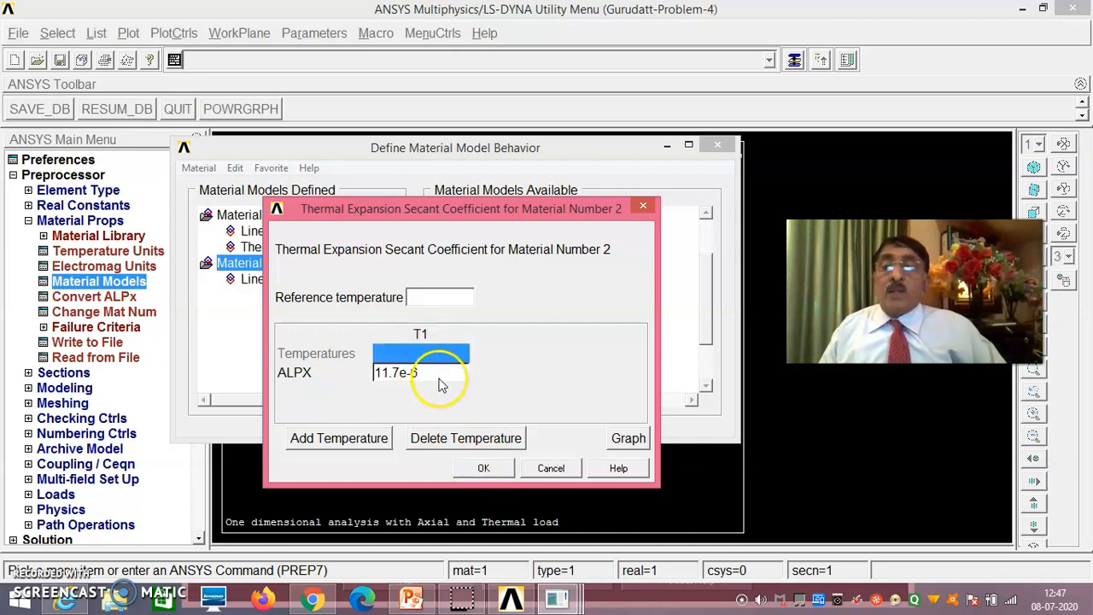
left_click(439, 382)
left_click(483, 468)
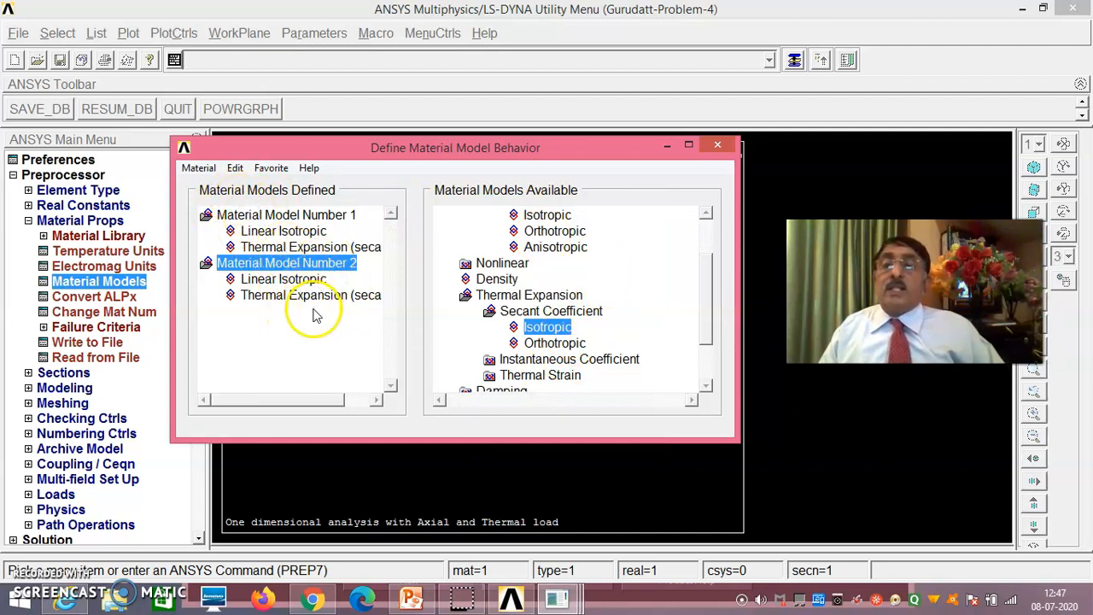
left_click(198, 168)
left_click(205, 206)
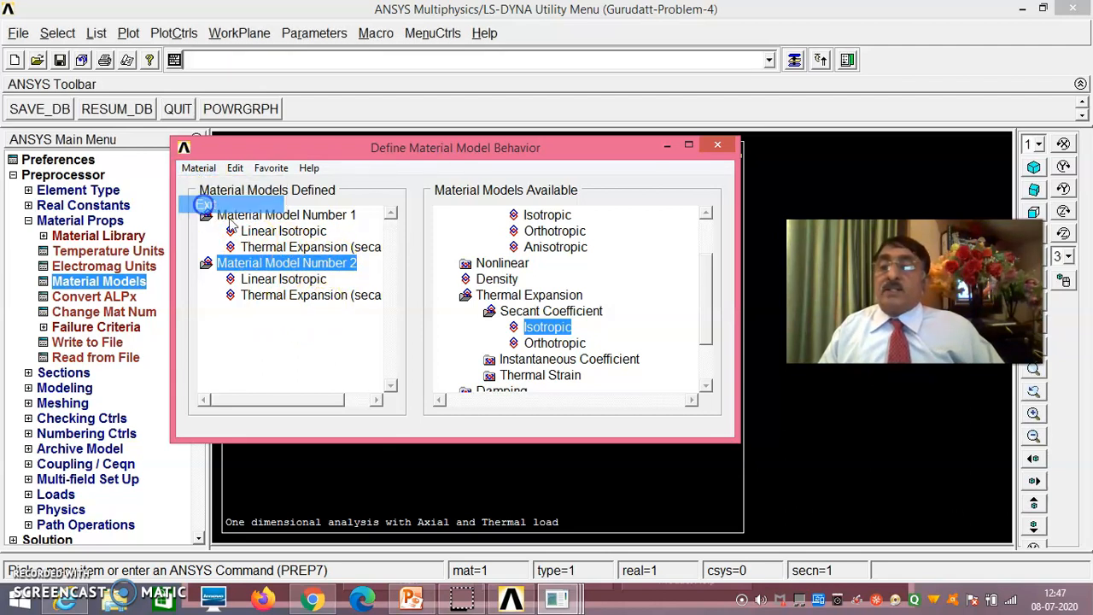
- Create keypoint 1 in the active coordinate system at X 0, Y 0, Z 0
left_click(64, 389)
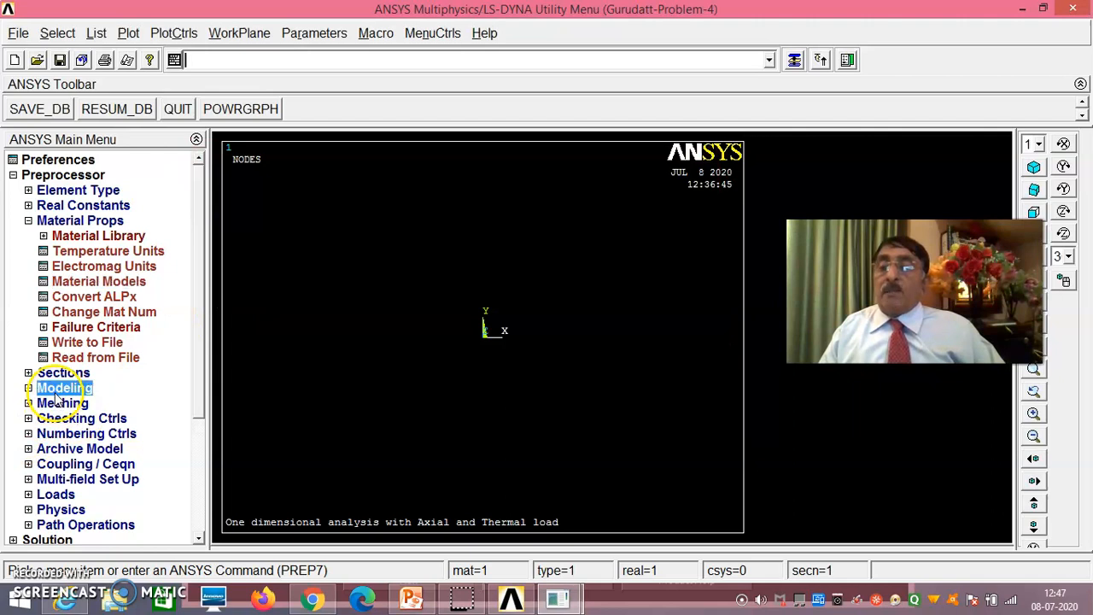
left_click(72, 266)
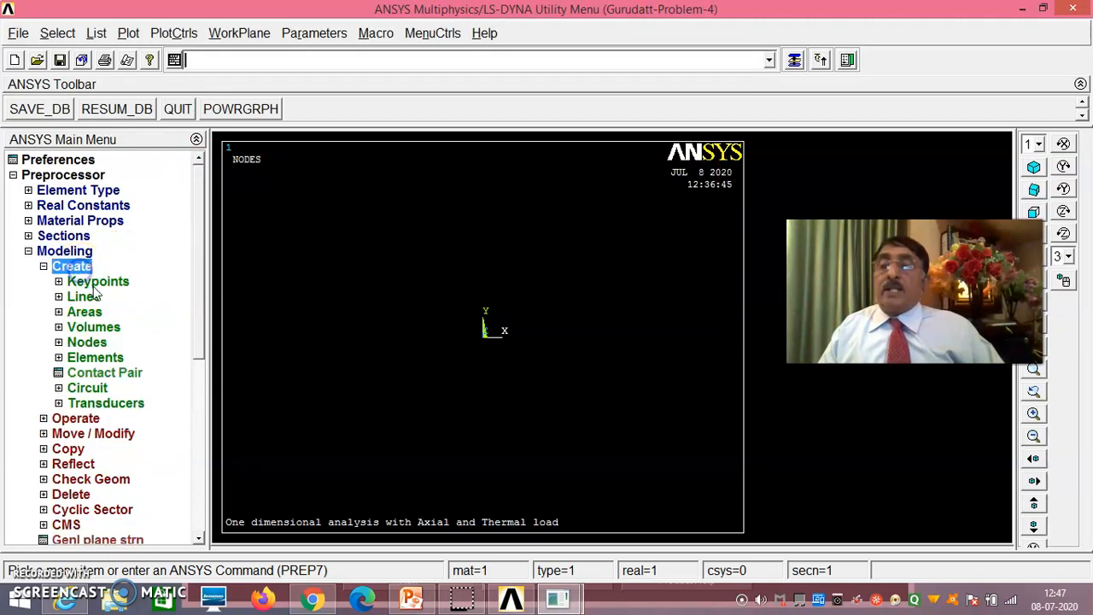
left_click(94, 284)
left_click(120, 317)
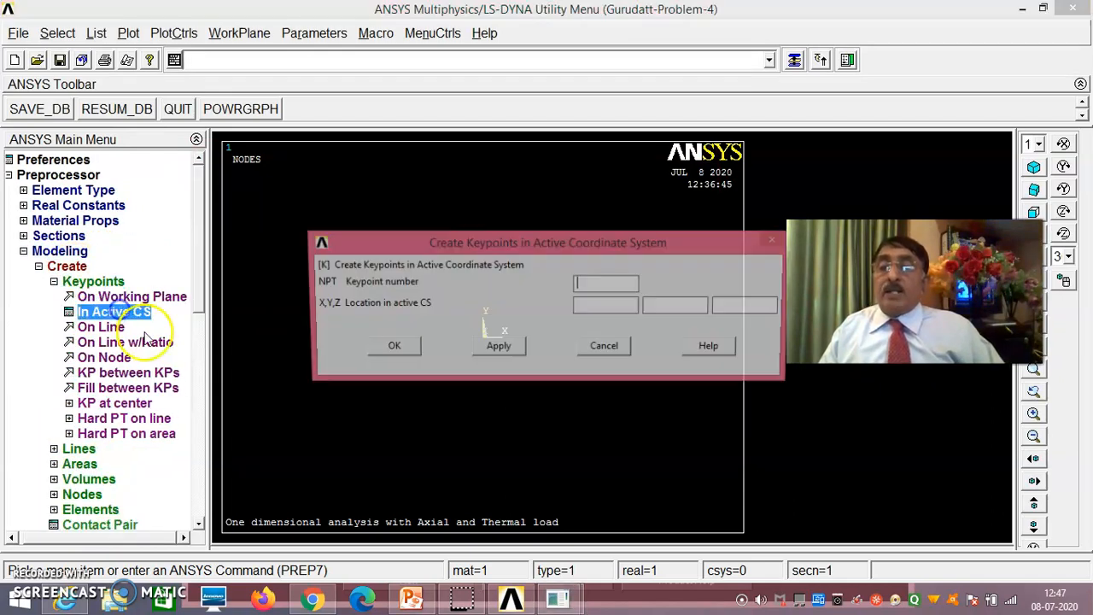
left_click(596, 289)
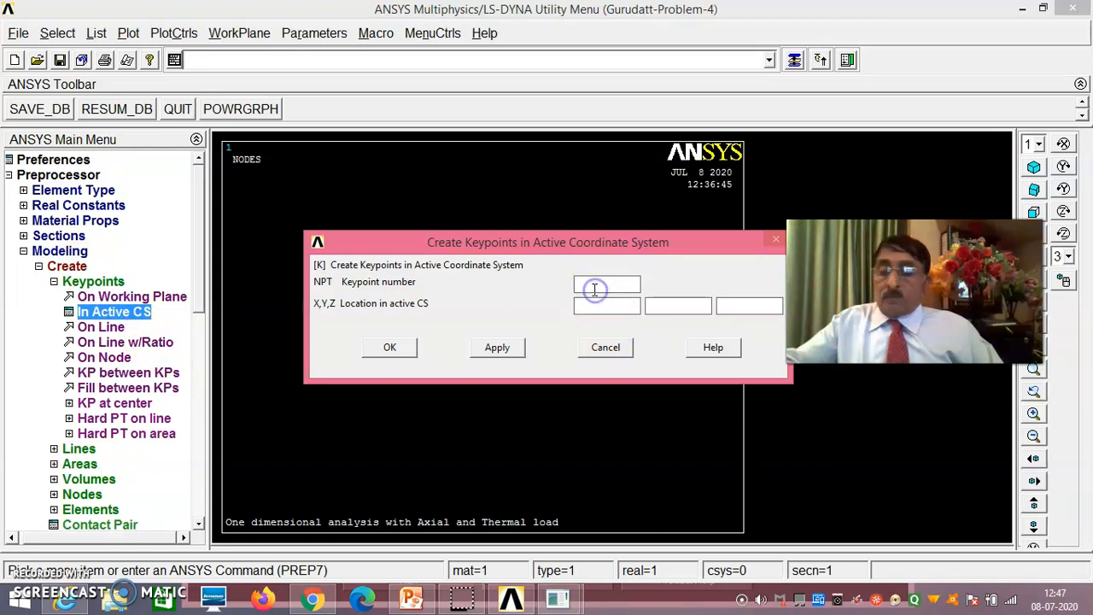
type("1")
left_click(598, 308)
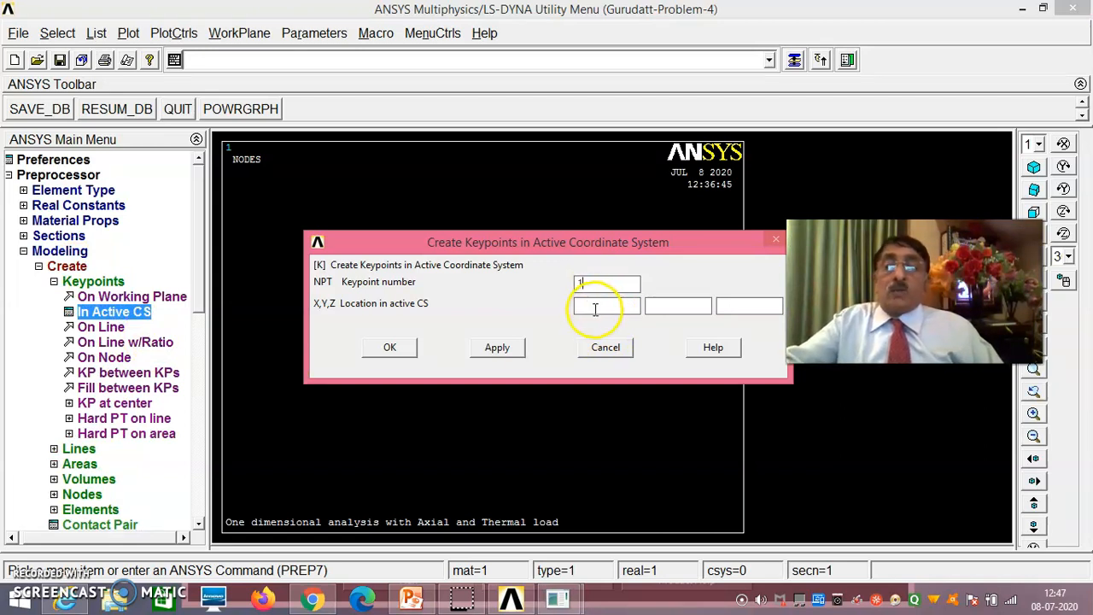
left_click(594, 312)
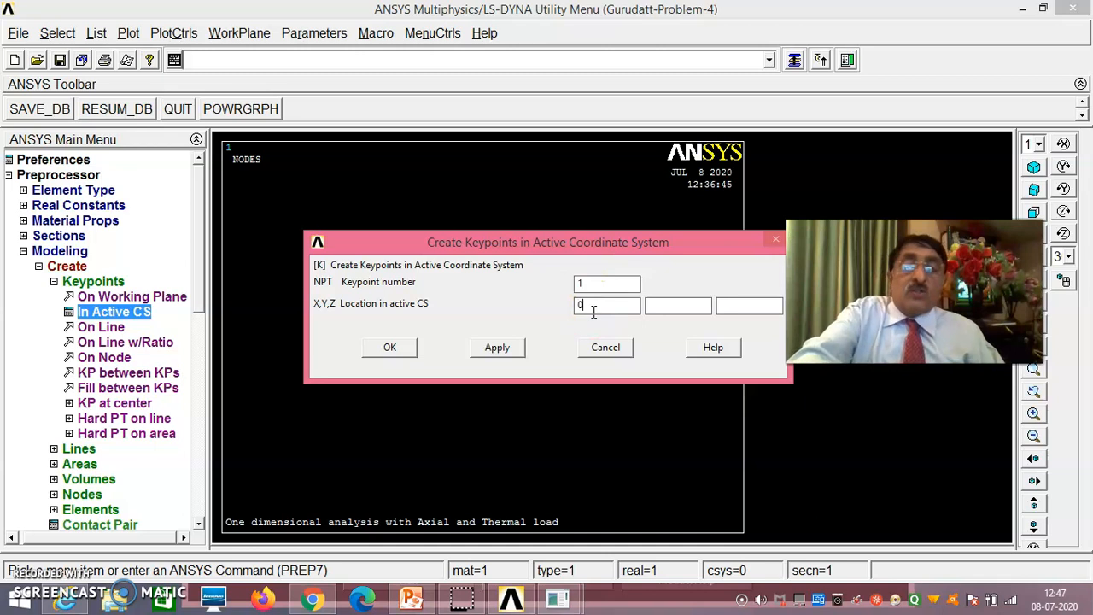
left_click(733, 307)
type("0")
left_click(497, 347)
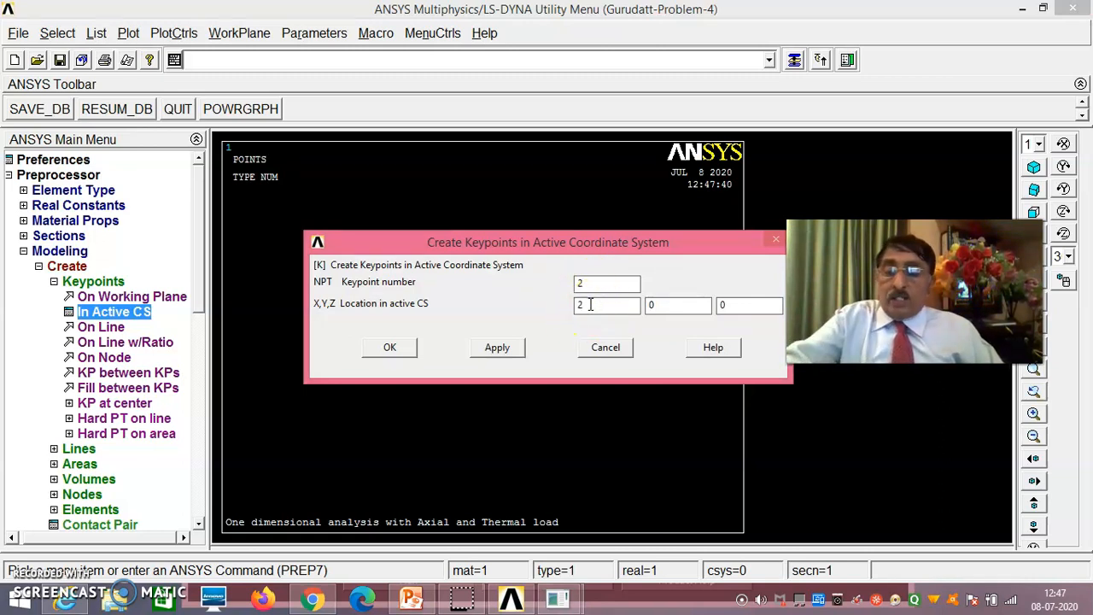
- Create keypoint 2 at (200, 0, 0) and keypoint 3 at (500, 0, 0), finishing the keypoint definition
left_click(511, 348)
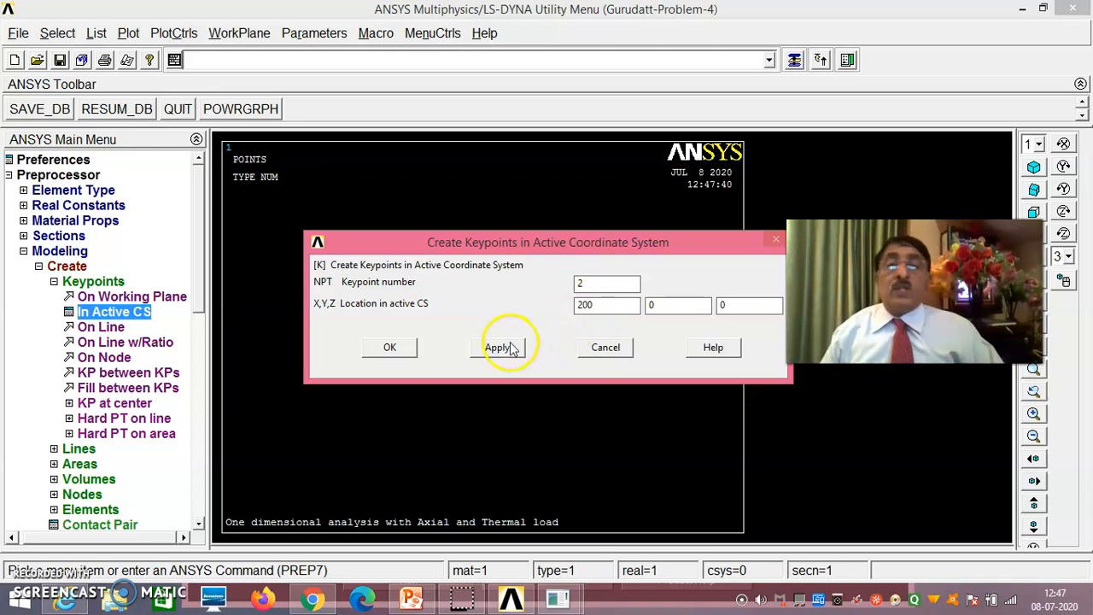
left_click(613, 290)
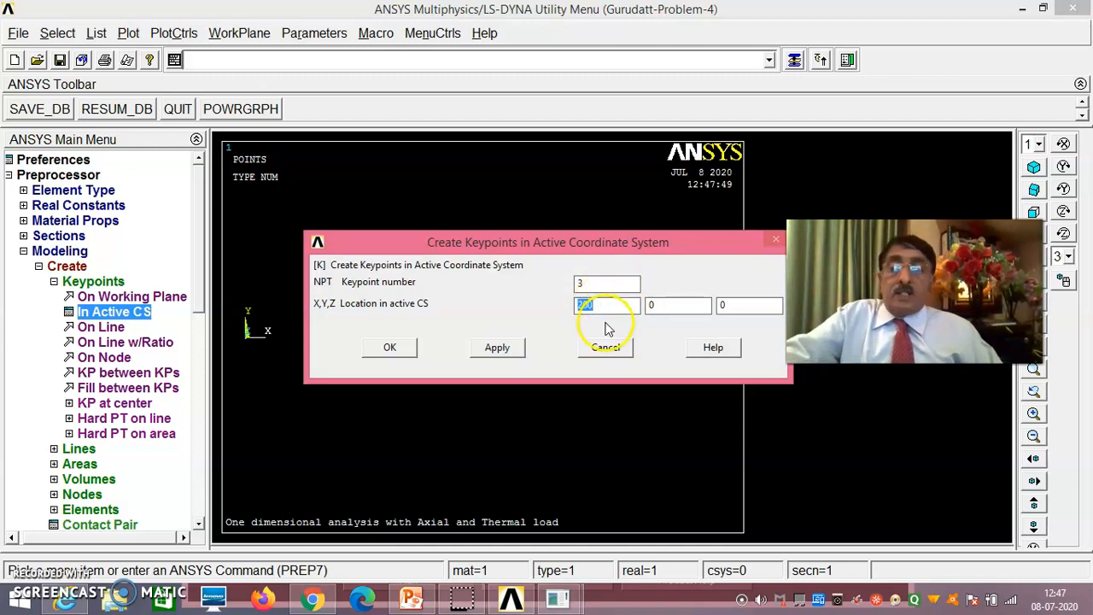
type("0")
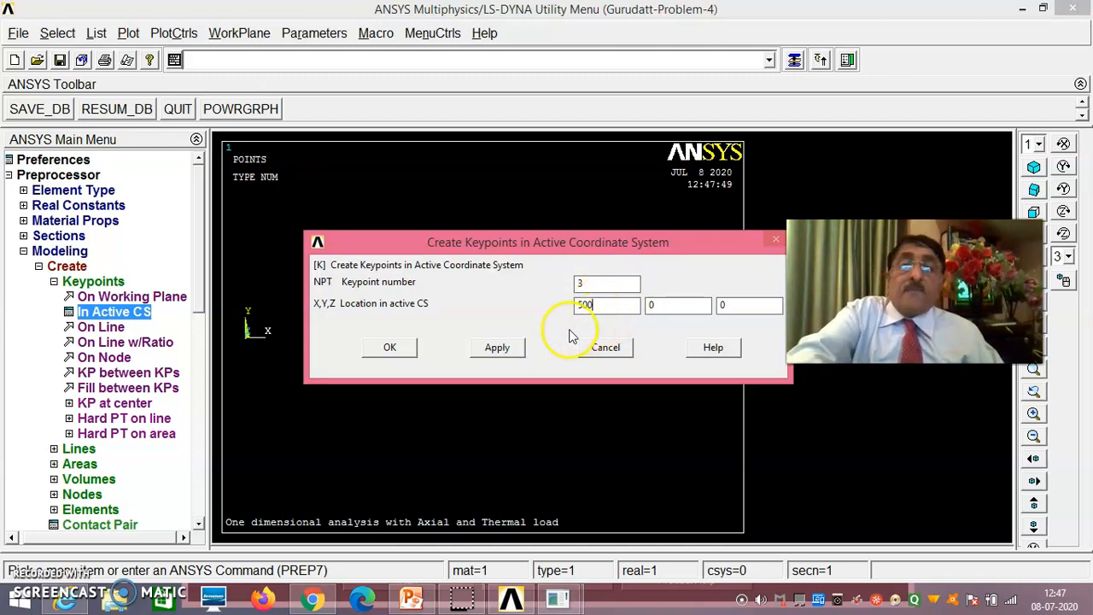
left_click(396, 348)
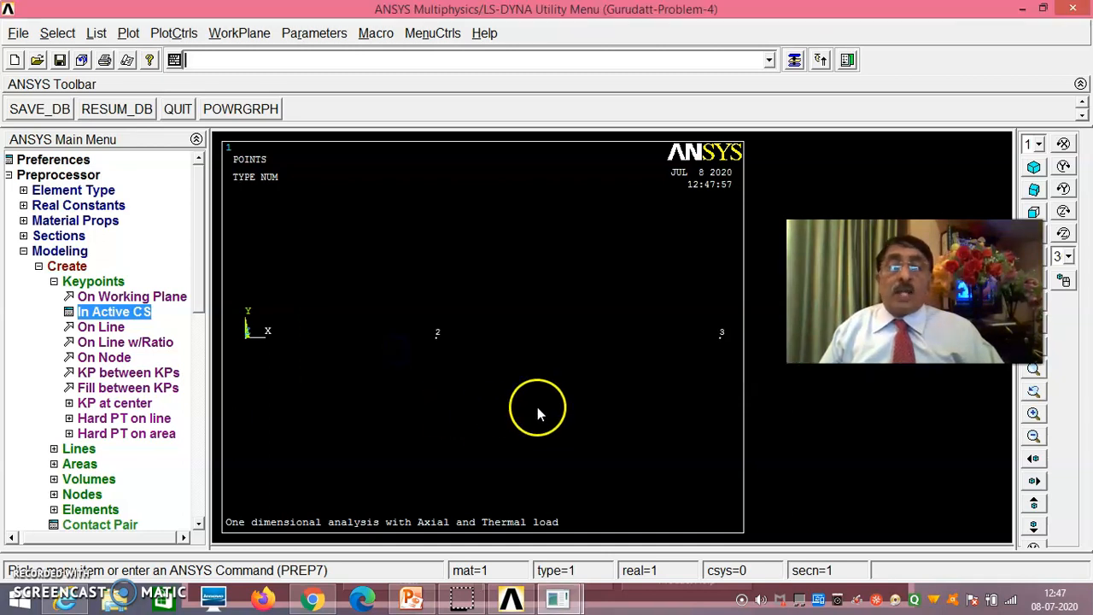
- Review the Problem-4 statement and bar figure in the PowerPoint presentation and return to the ANSYS model
mouse_move(412, 599)
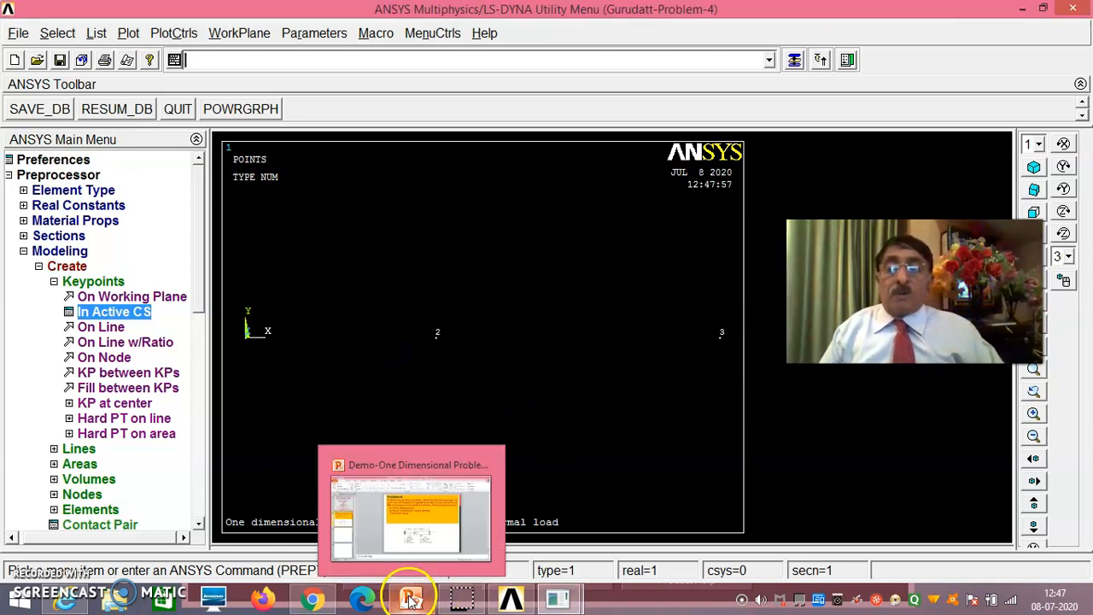
left_click(417, 544)
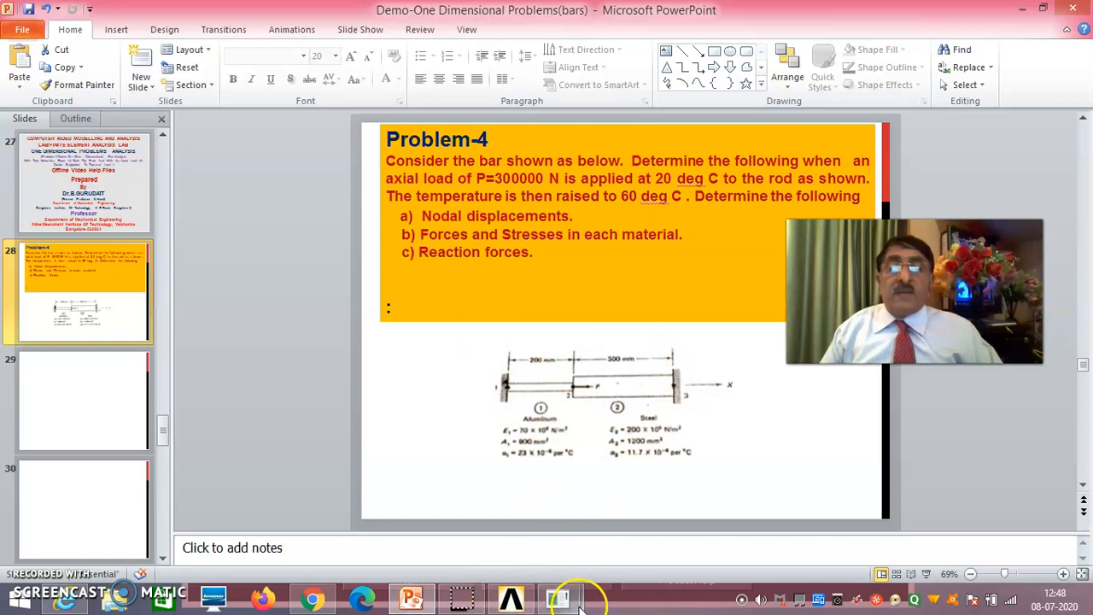
mouse_move(557, 598)
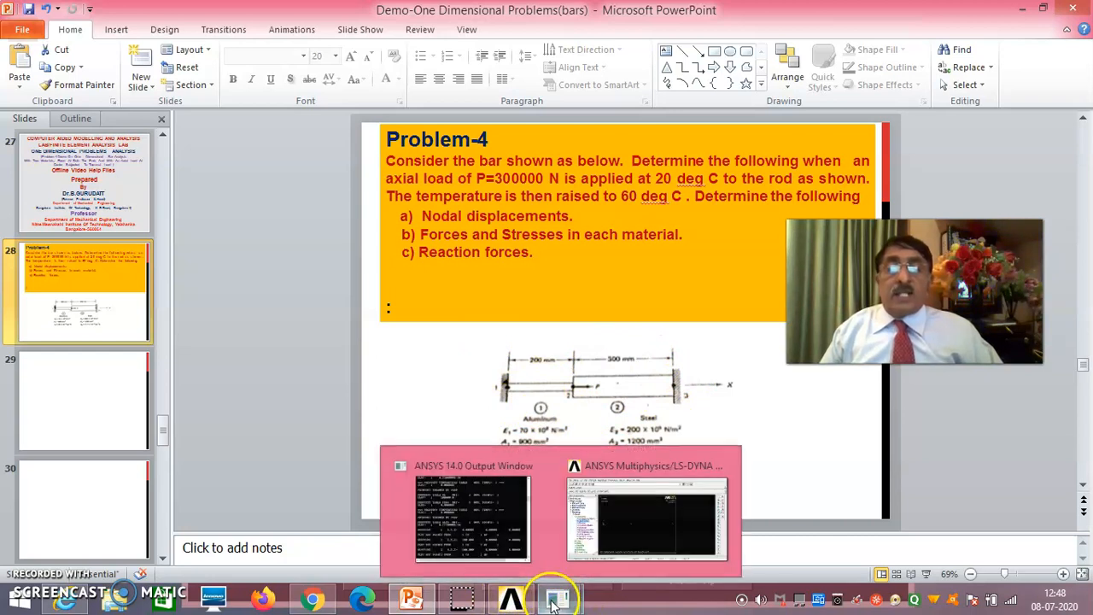
left_click(628, 534)
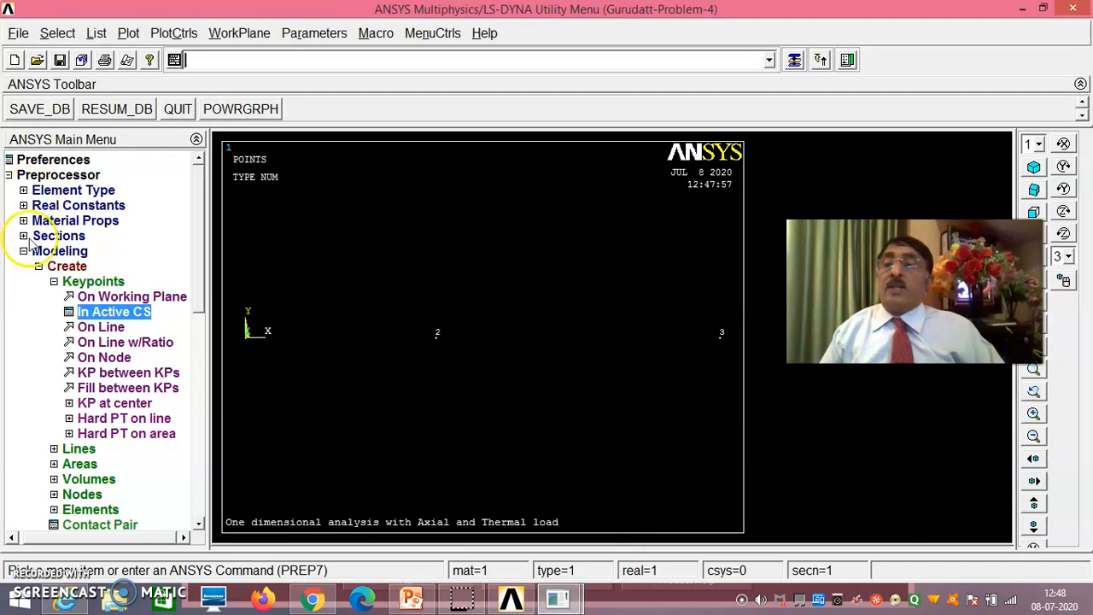
- Create straight lines from keypoint 1 to keypoint 2 and from keypoint 2 to keypoint 3
left_click(78, 449)
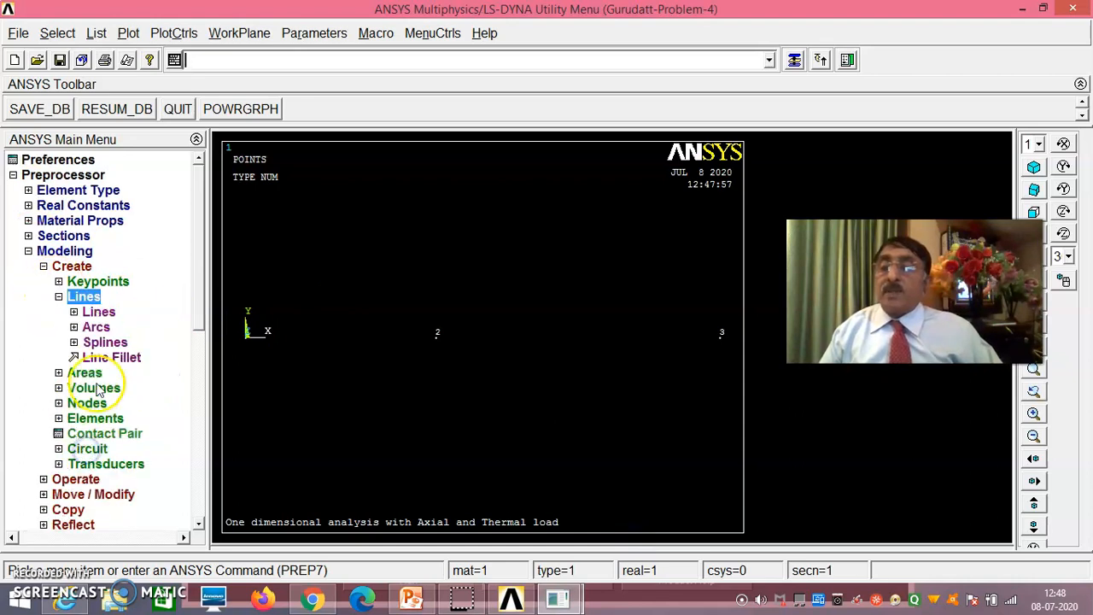
left_click(97, 312)
left_click(117, 329)
left_click(250, 348)
left_click(430, 368)
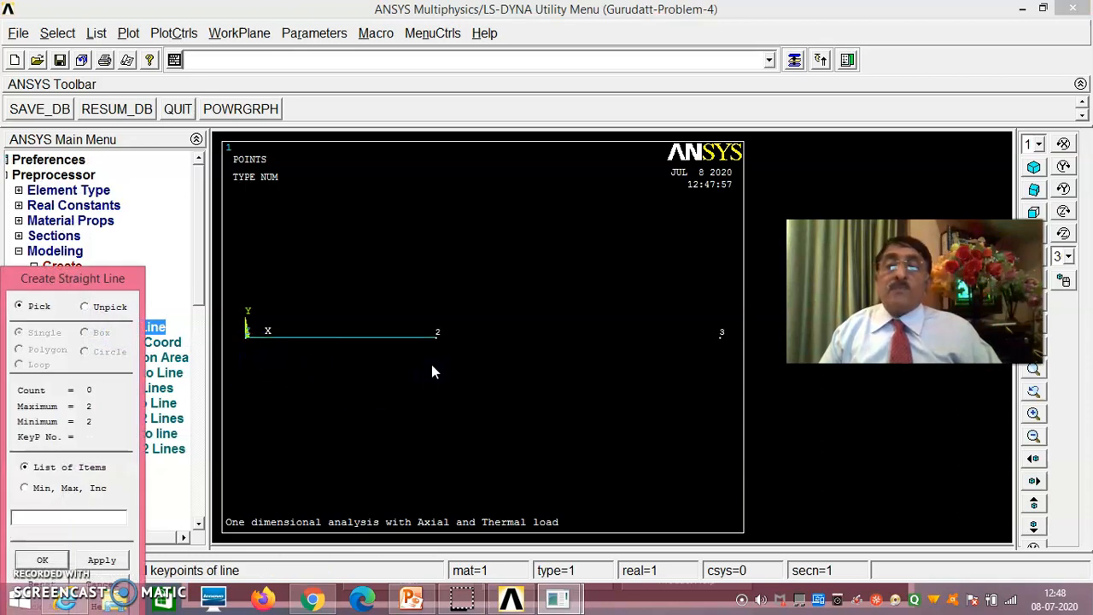
left_click(721, 357)
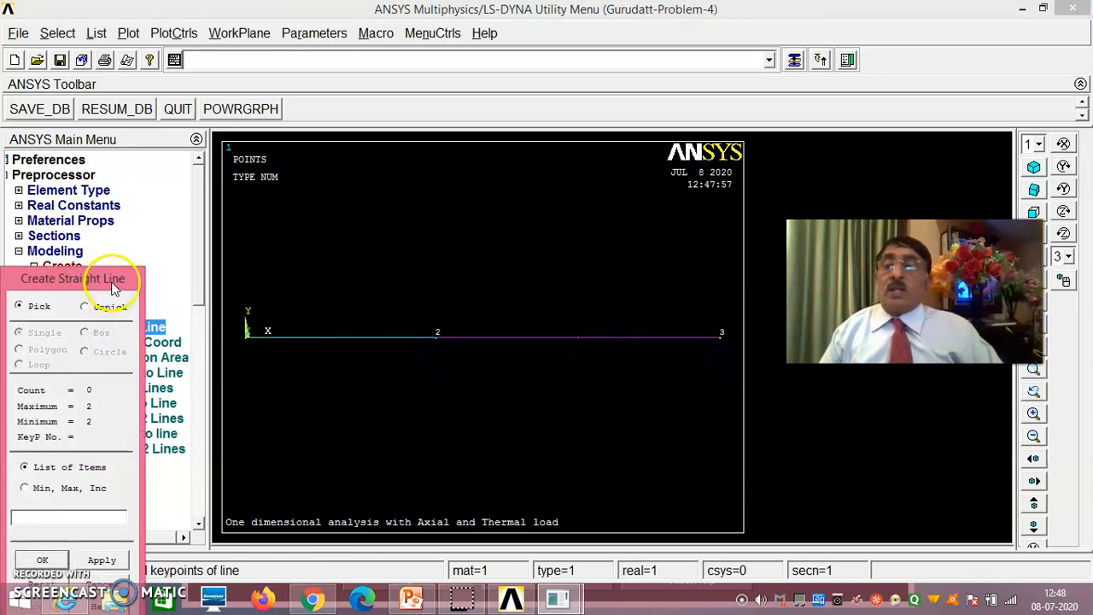
left_click_drag(106, 278, 186, 124)
left_click(128, 406)
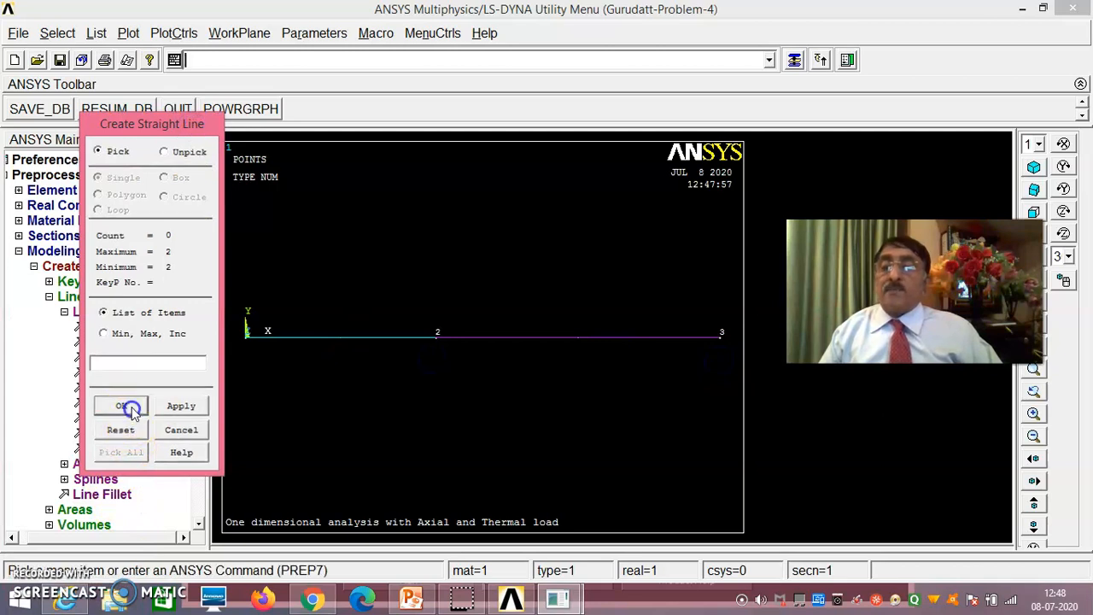
- Assign material 1, real constant set 1 and element type 1 LINK180 to the line between keypoints 1 and 2
left_click(34, 265)
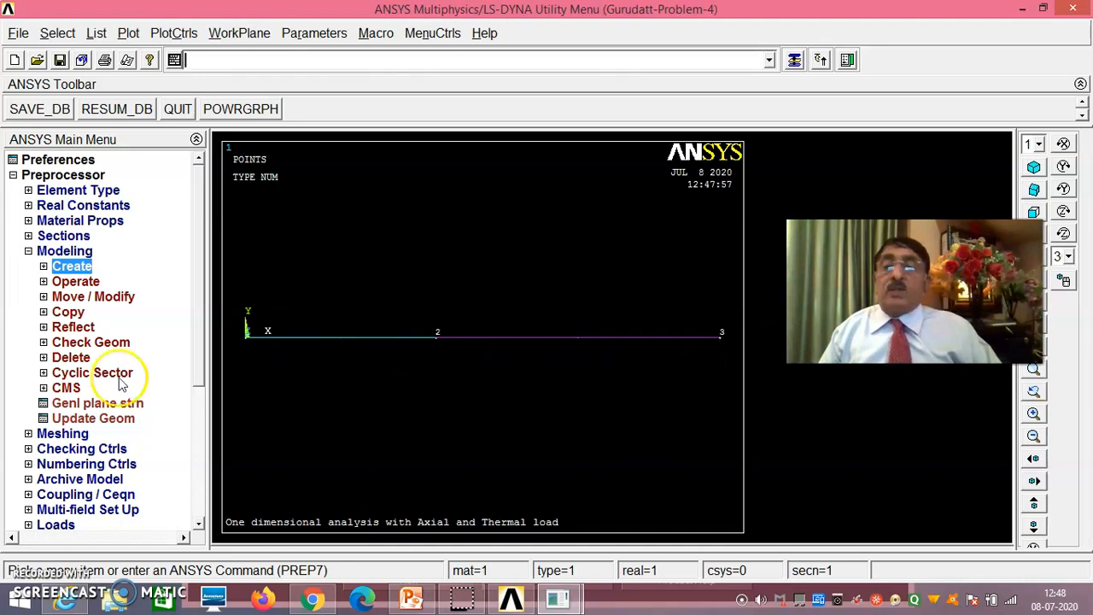
left_click(82, 436)
left_click(100, 281)
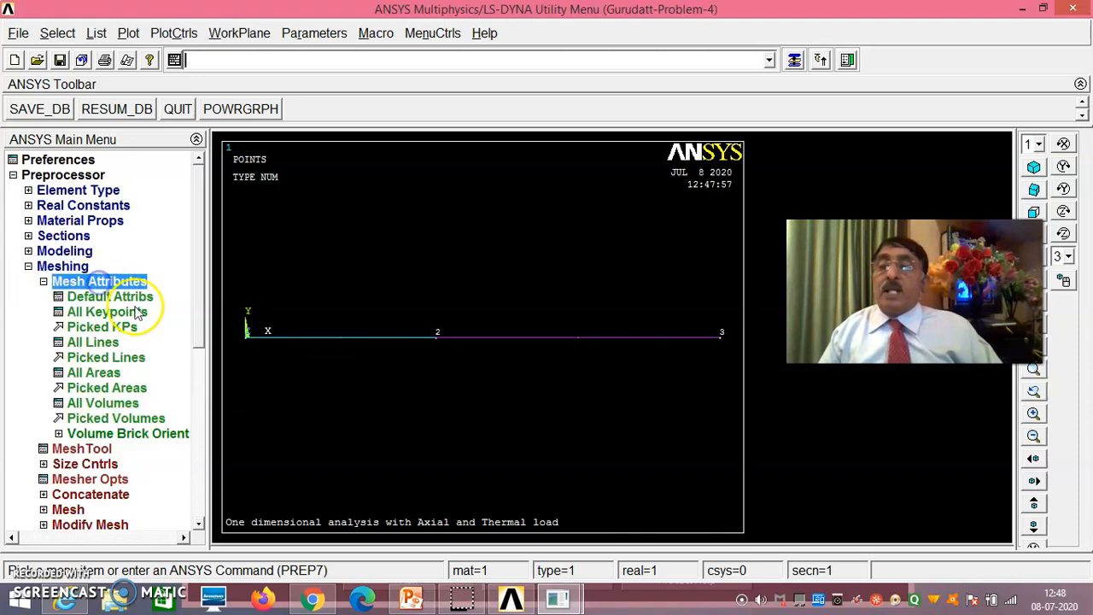
left_click(106, 357)
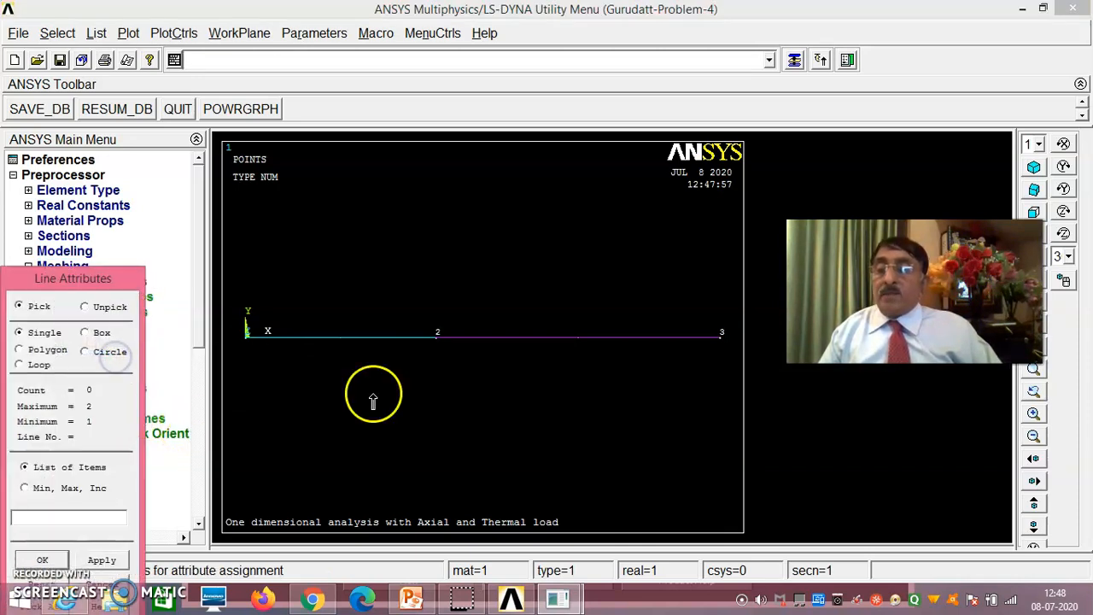
left_click(350, 346)
left_click_drag(120, 278, 156, 165)
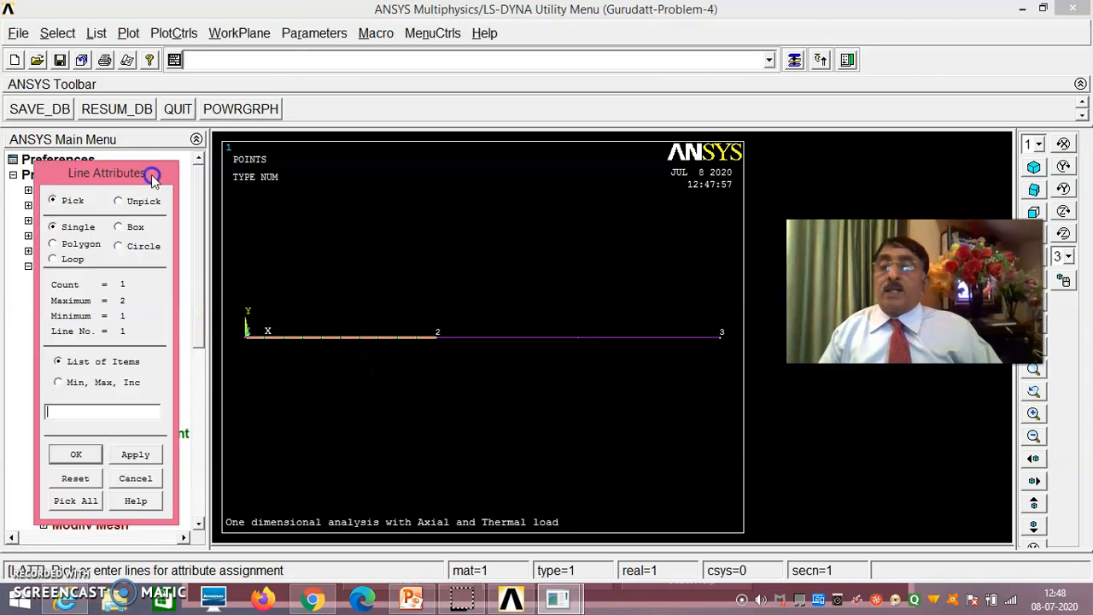
left_click(80, 445)
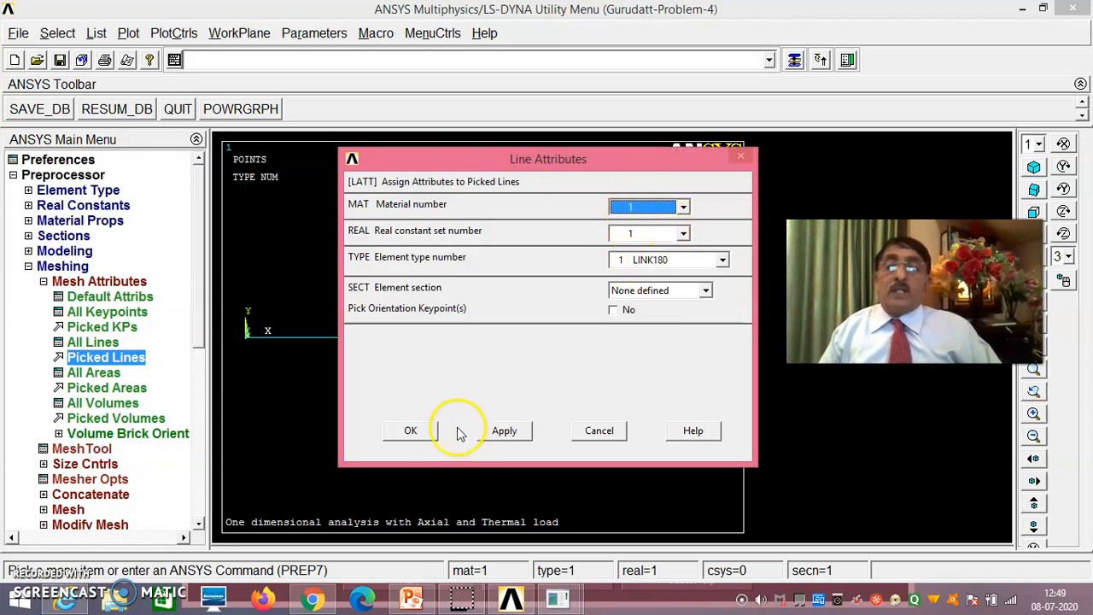
left_click(503, 431)
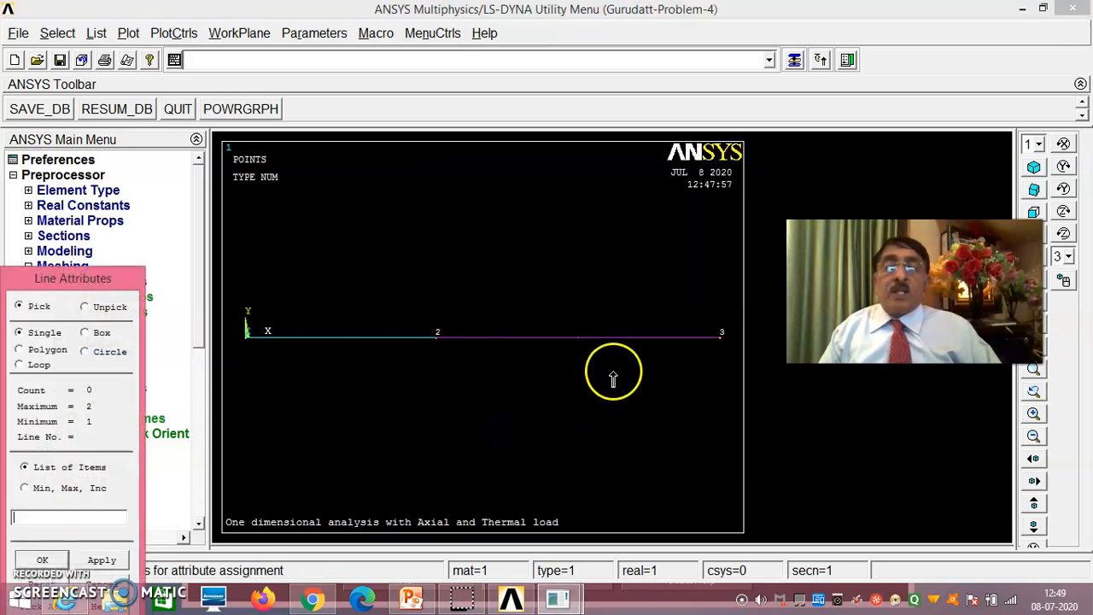
- Assign material 2, real constant set 2 and element type 1 LINK180 to the line between keypoints 2 and 3
left_click(593, 357)
left_click_drag(132, 279, 189, 152)
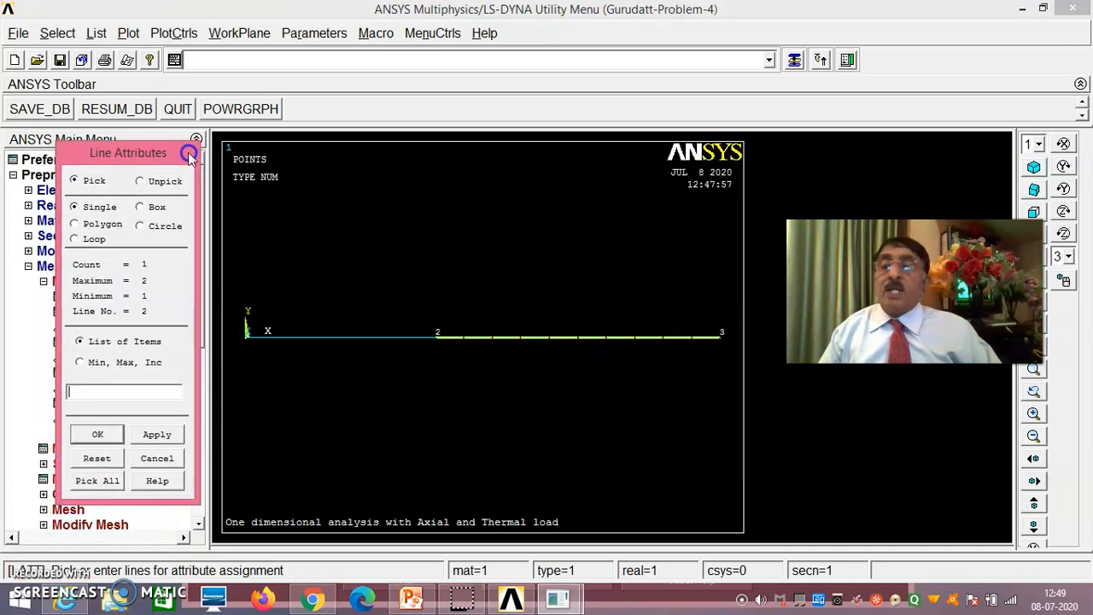
left_click(98, 431)
left_click(683, 208)
left_click(670, 235)
left_click(683, 233)
left_click(664, 262)
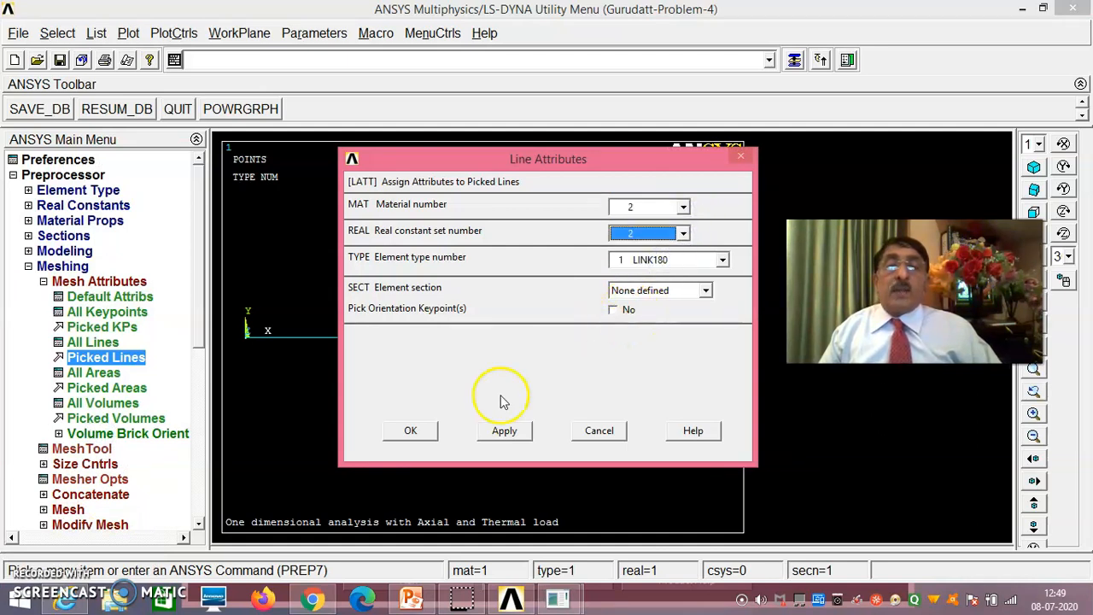
left_click(422, 432)
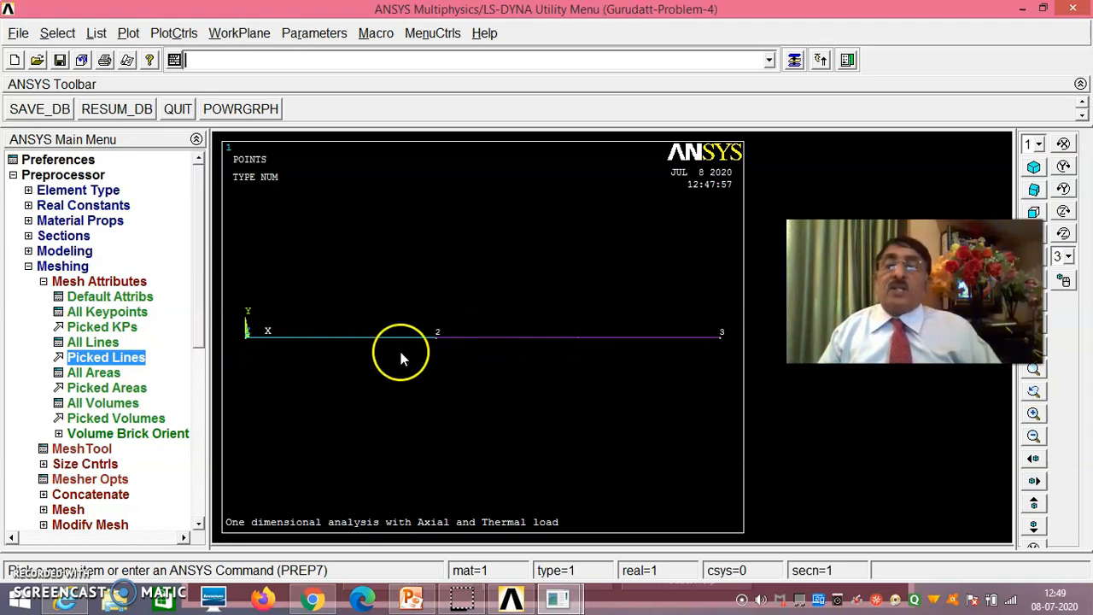
- Set the manual element size on both picked lines to 1 element division each
left_click(77, 463)
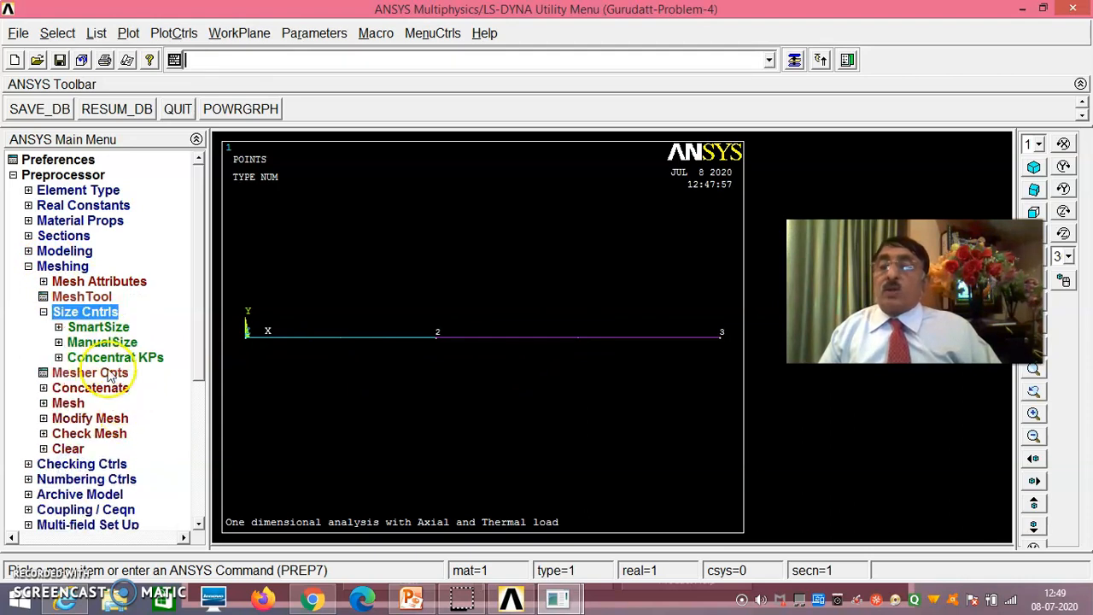
left_click(102, 342)
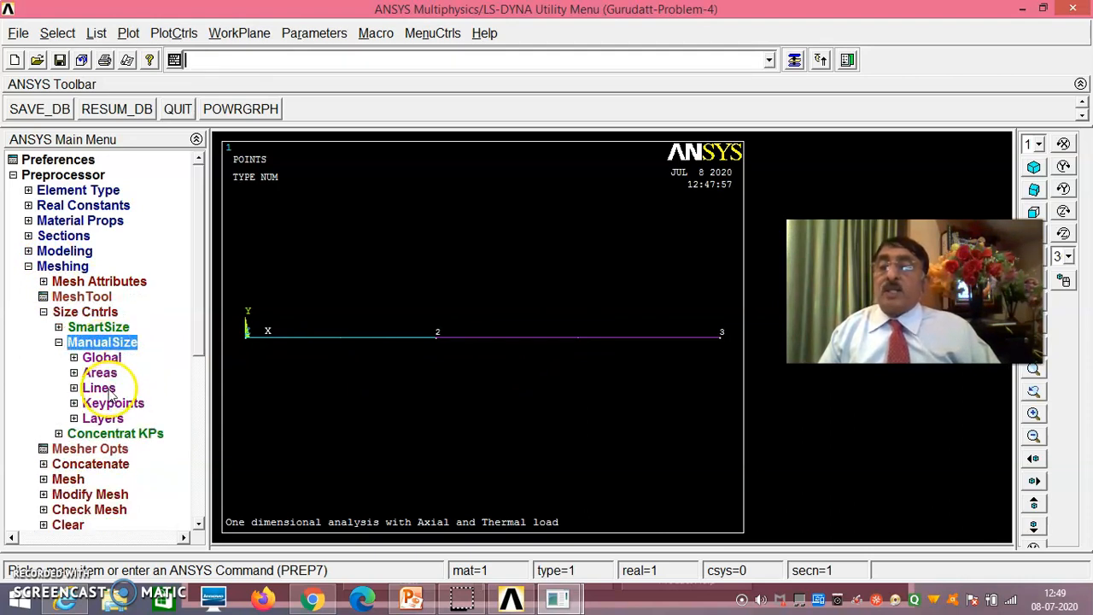
left_click(104, 389)
left_click(120, 418)
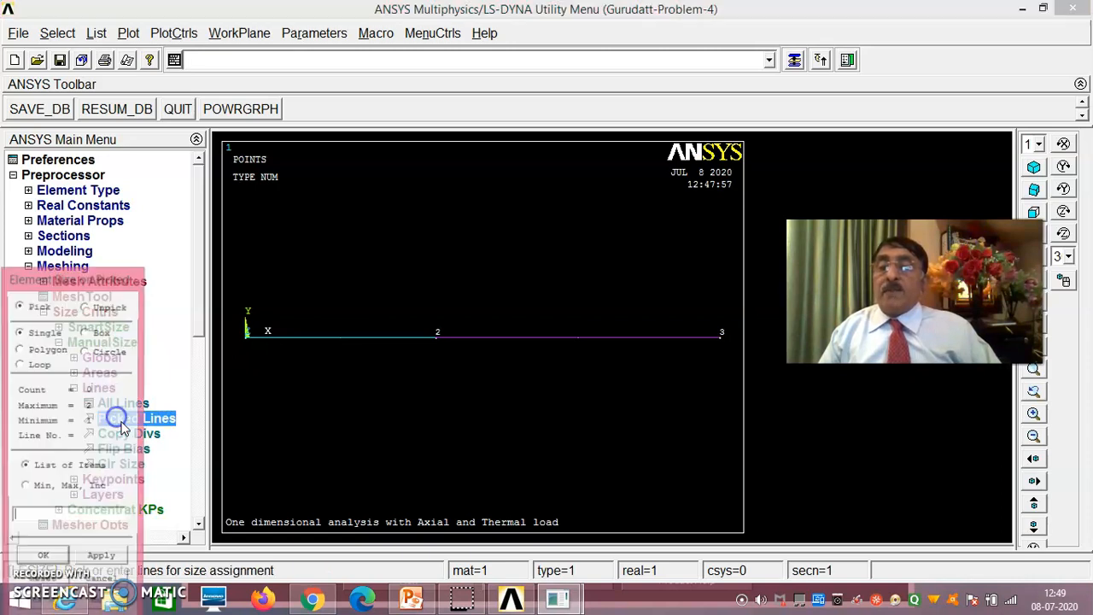
left_click(372, 357)
left_click(504, 356)
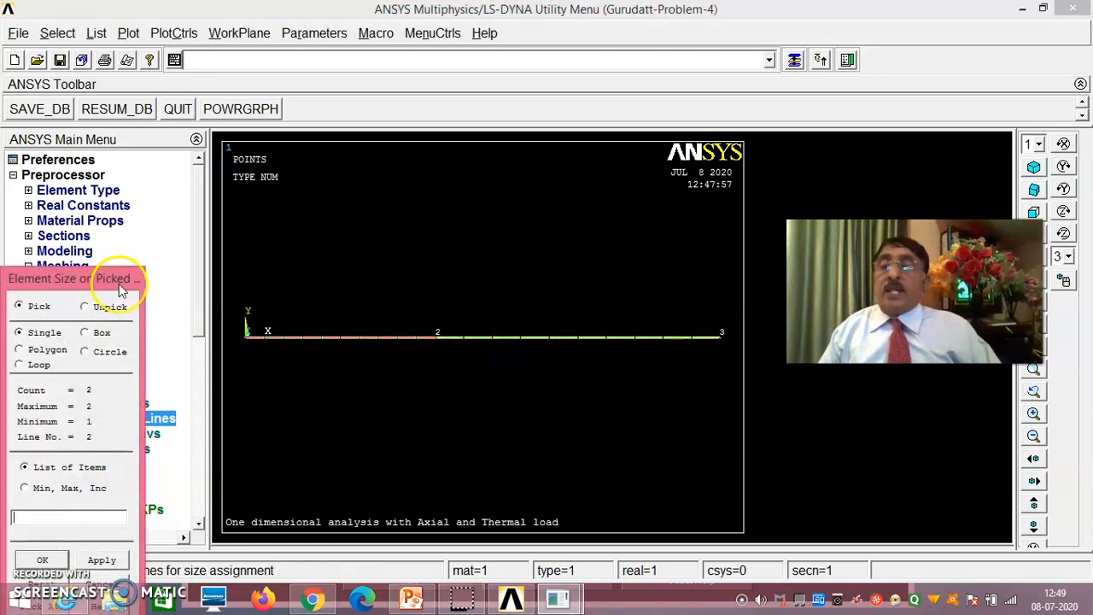
left_click_drag(120, 281, 150, 165)
left_click(73, 442)
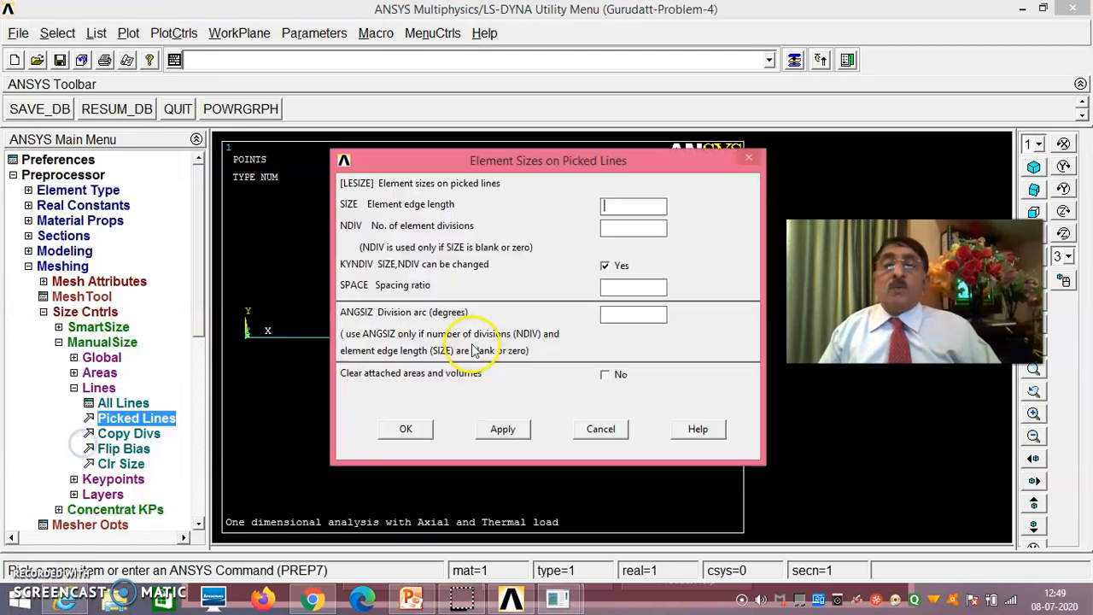
left_click(614, 231)
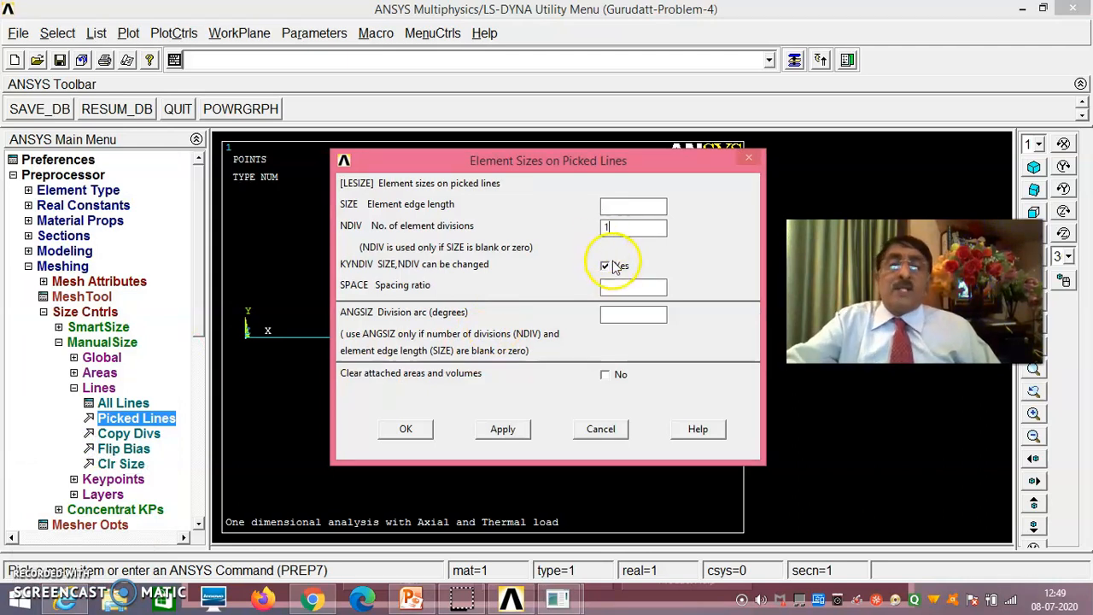
left_click(407, 430)
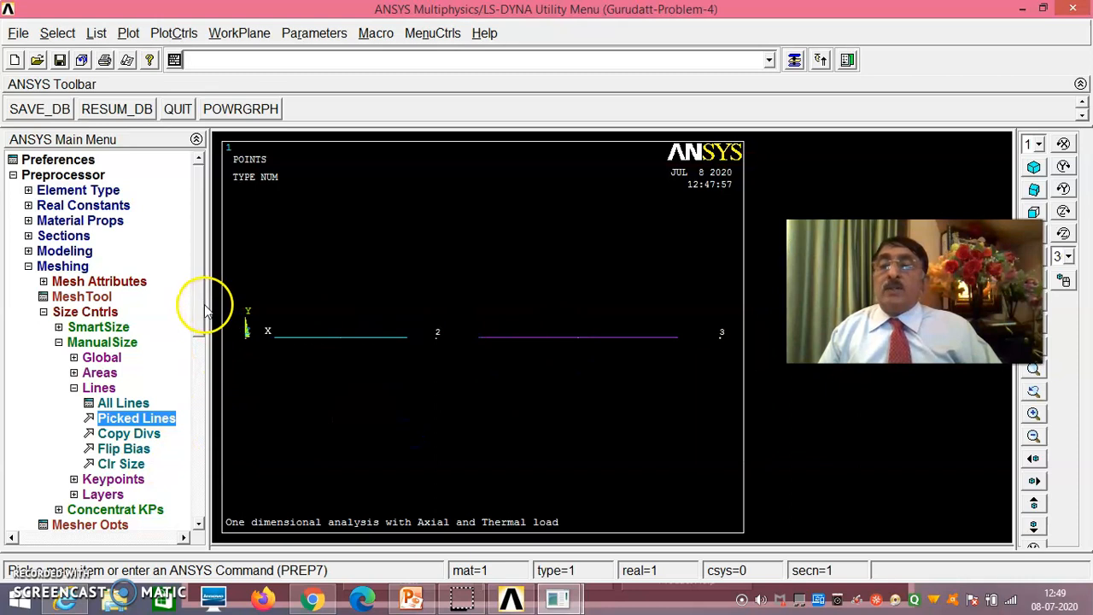
- Mesh all the lines of the bar
left_click_drag(202, 304, 204, 348)
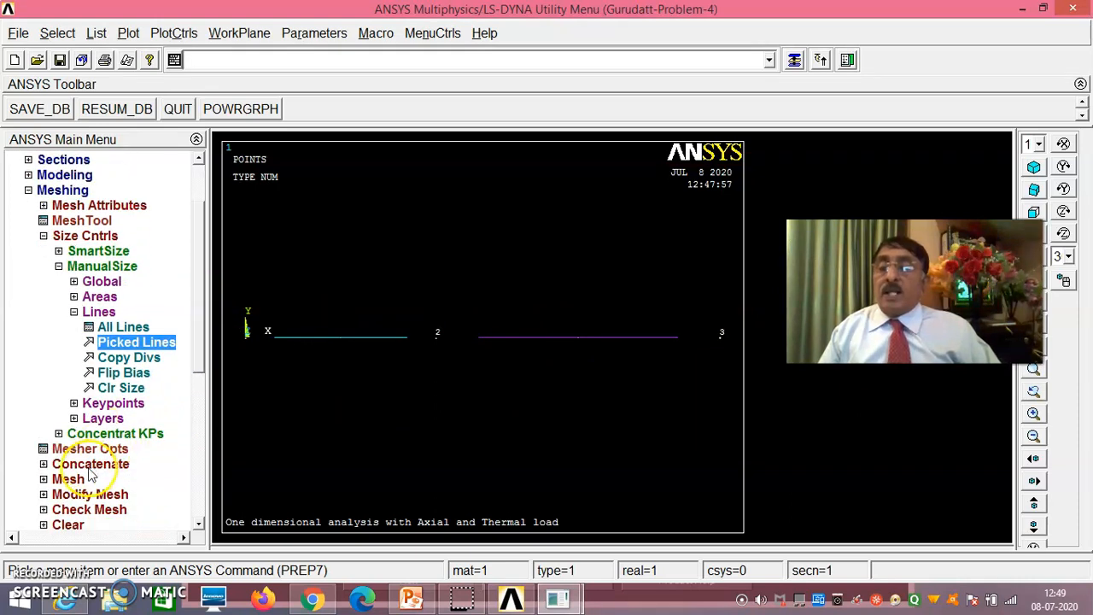
left_click(82, 464)
left_click(84, 312)
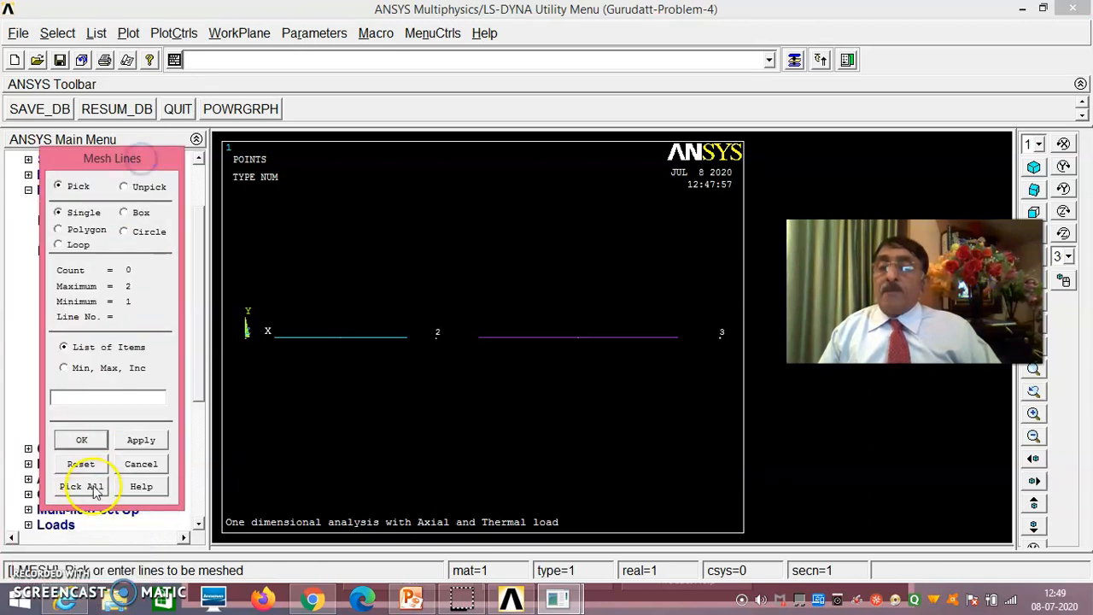
left_click(82, 485)
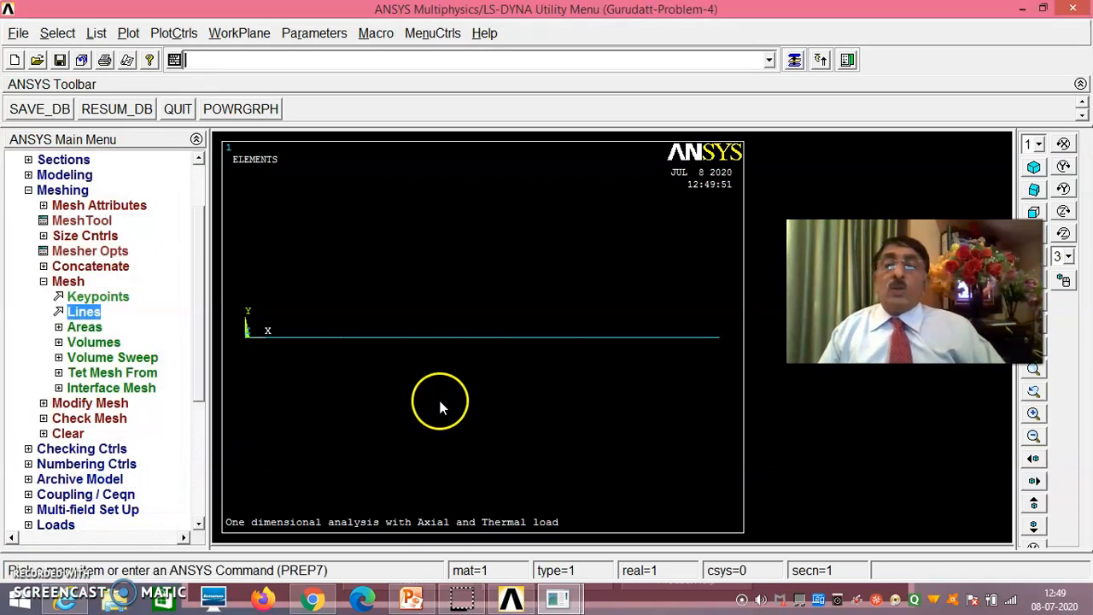
- List the elements with their nodes, attributes and real constants, check the assignments, and close the listing
left_click(96, 33)
mouse_move(141, 189)
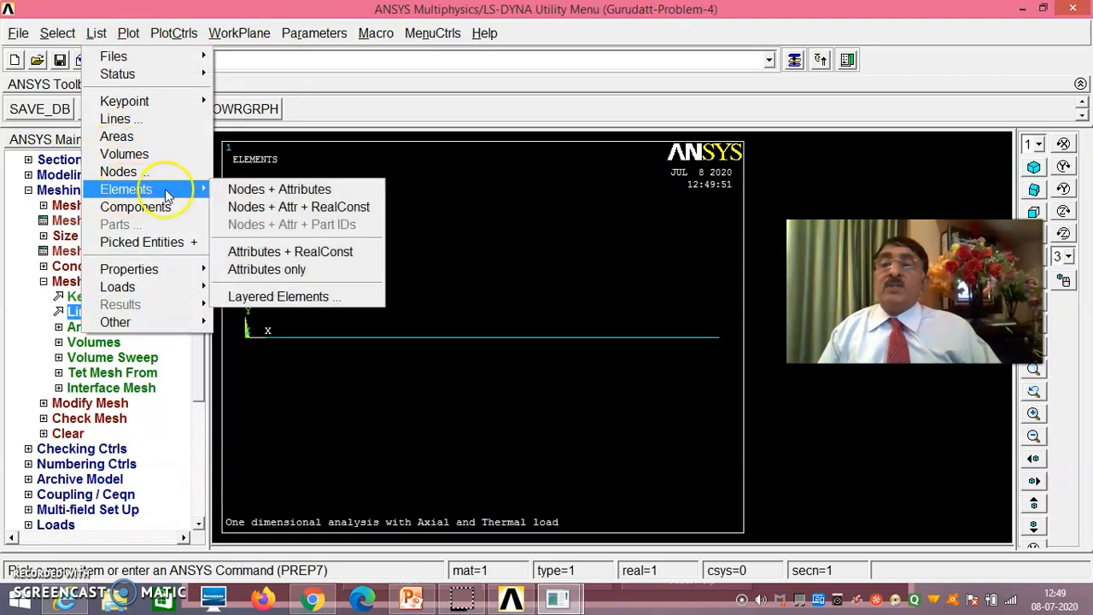
left_click(236, 206)
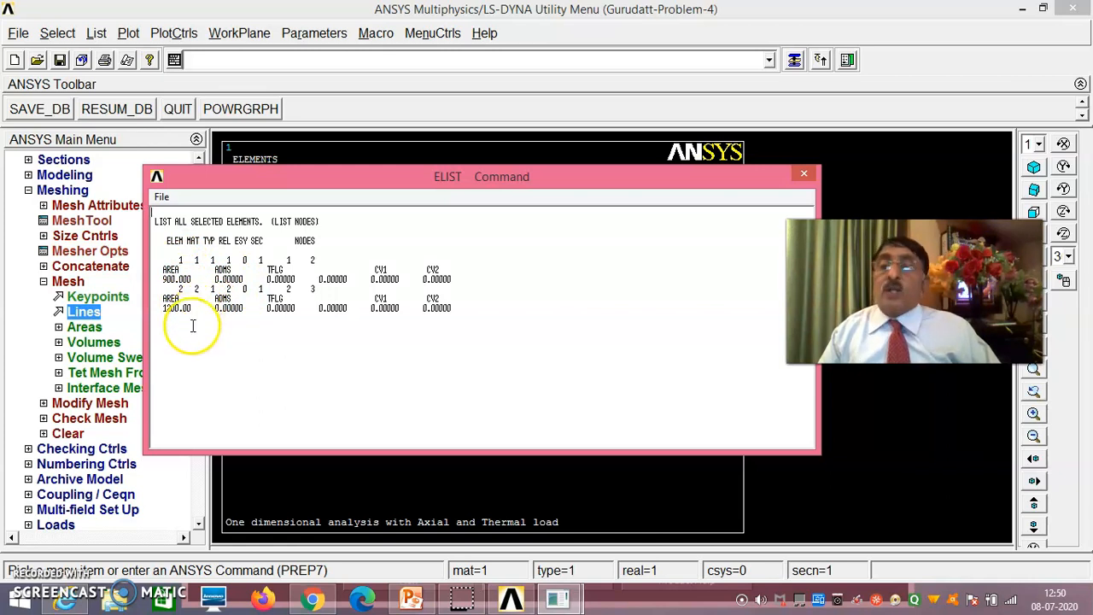
left_click(162, 197)
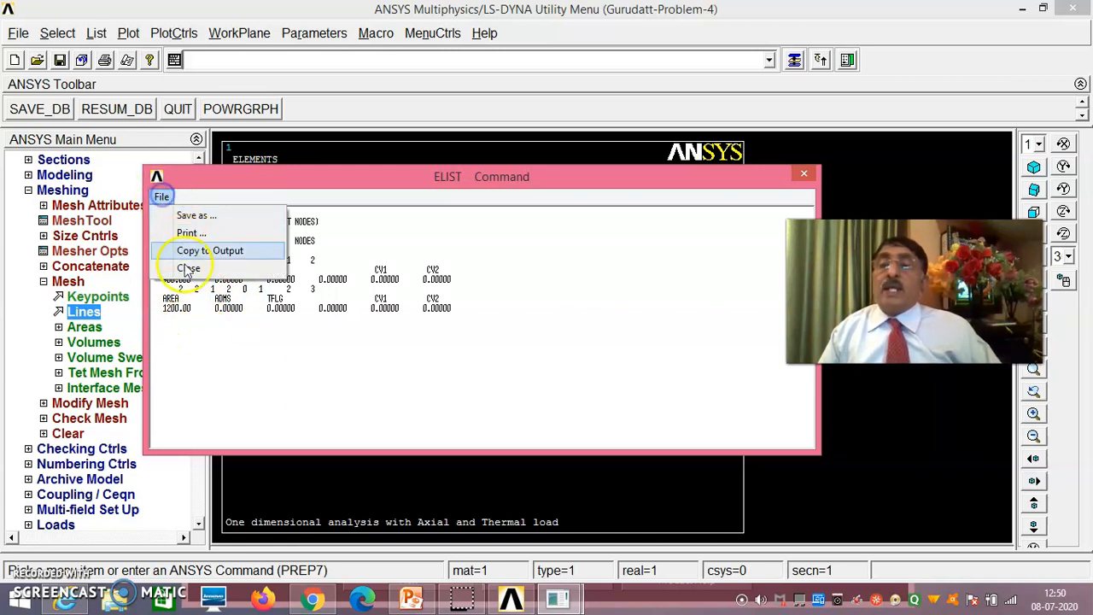
left_click(171, 268)
- List the properties of all materials, check the values for both materials, and close the listing
left_click(96, 34)
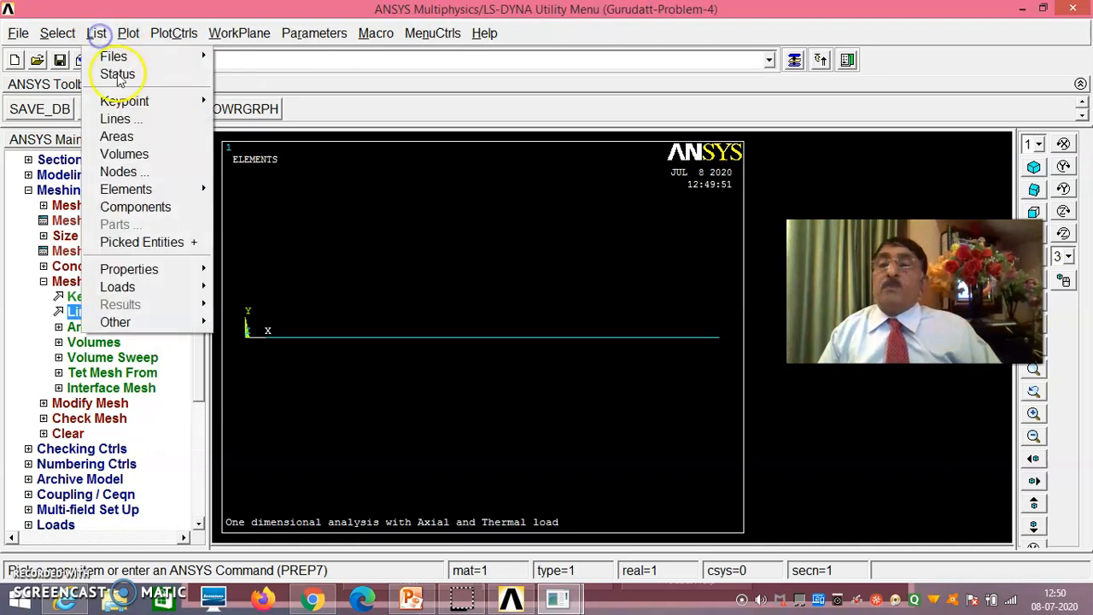
mouse_move(154, 270)
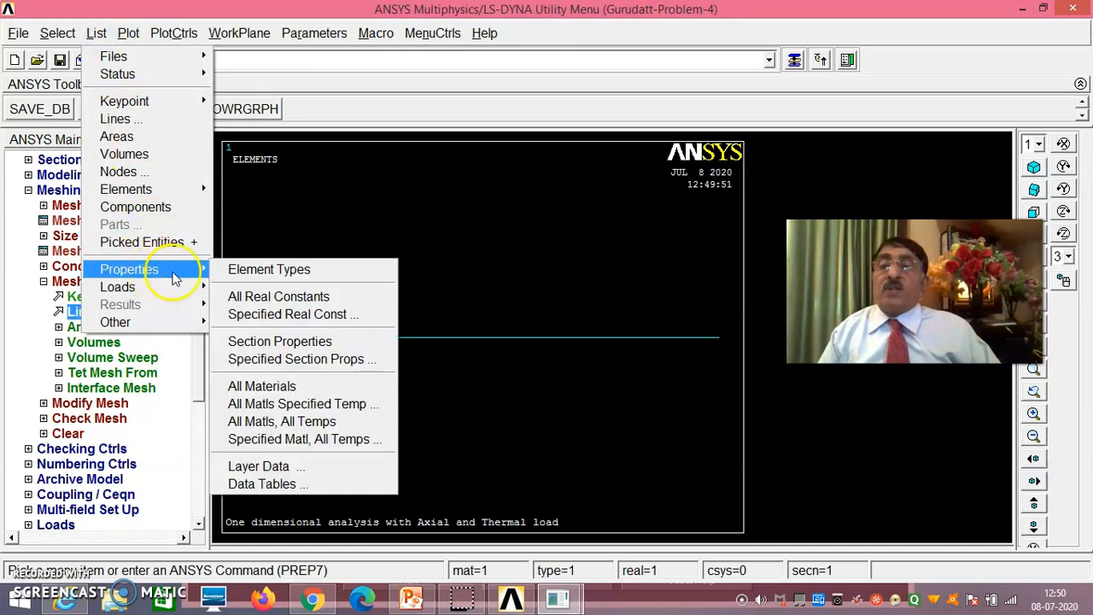
left_click(246, 386)
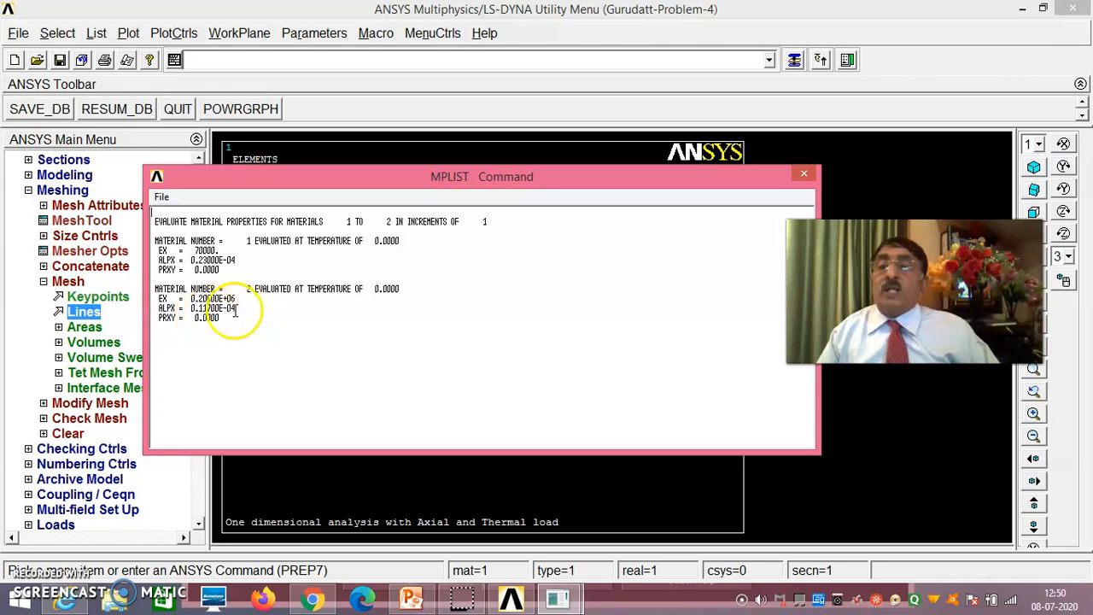
left_click(161, 198)
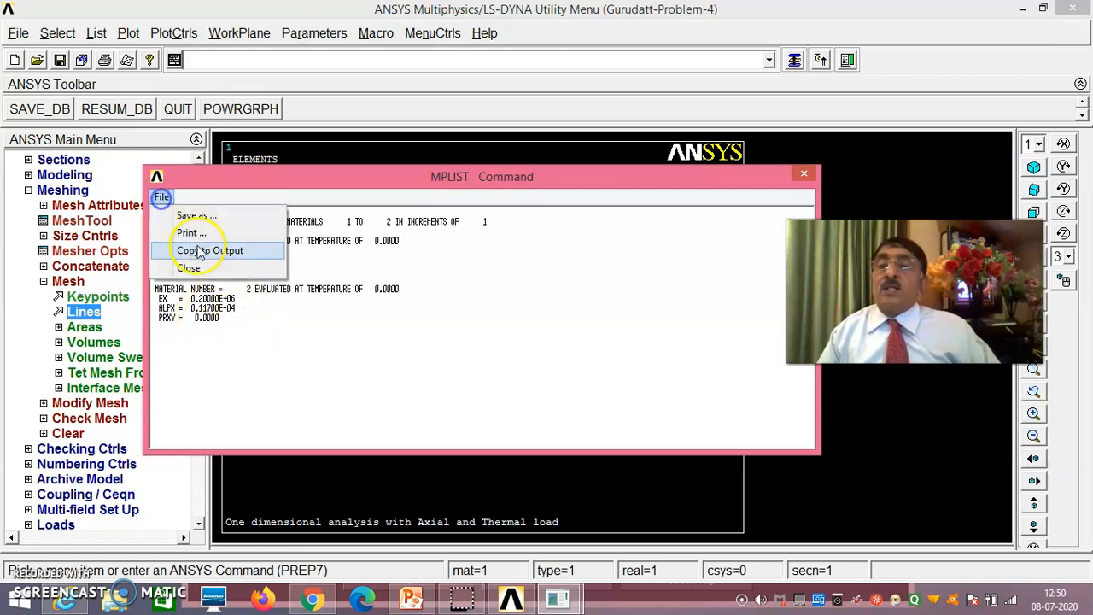
left_click(189, 267)
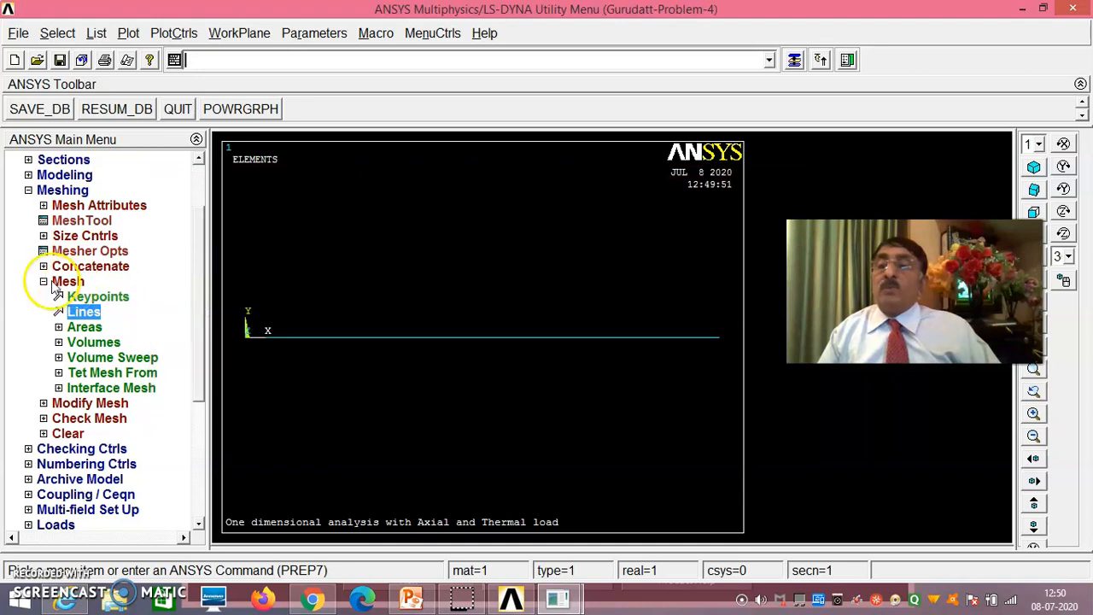
- Save the meshed model to the database and close the meshing section
left_click(44, 282)
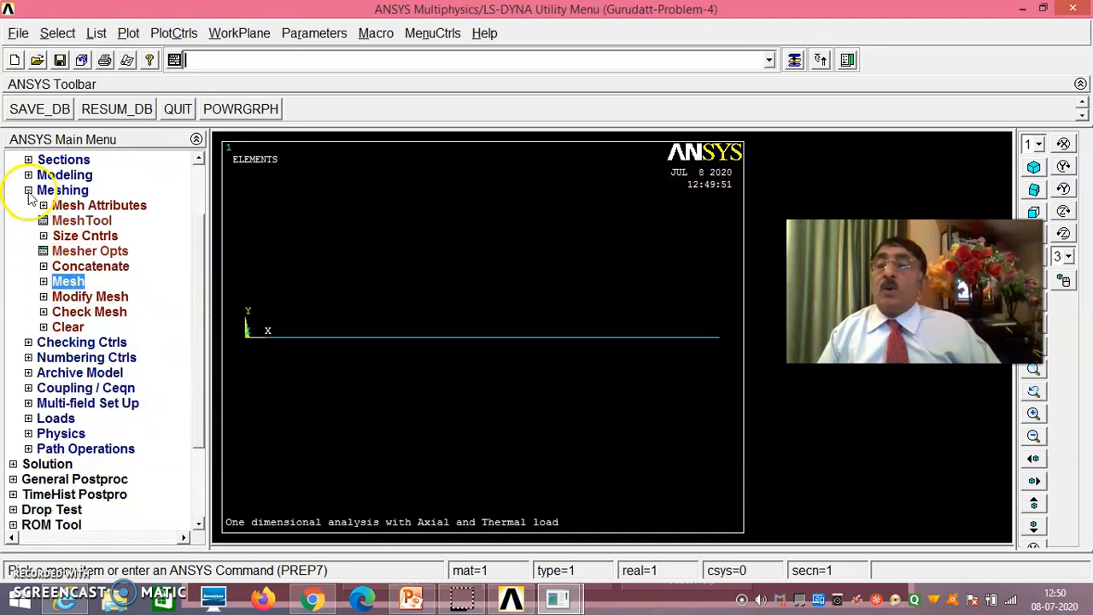
left_click(59, 110)
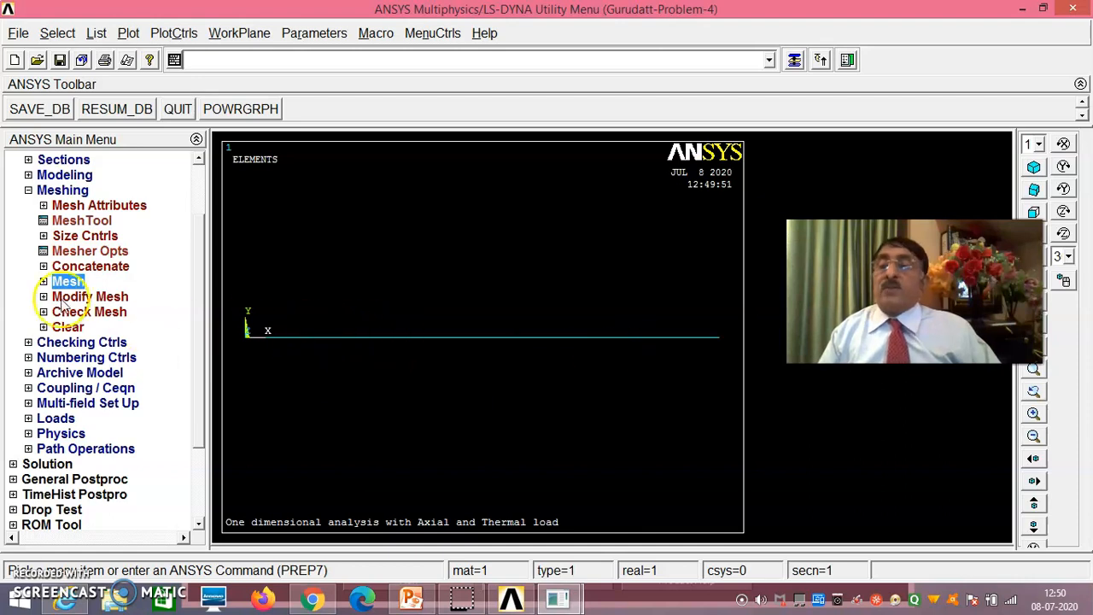
left_click(28, 192)
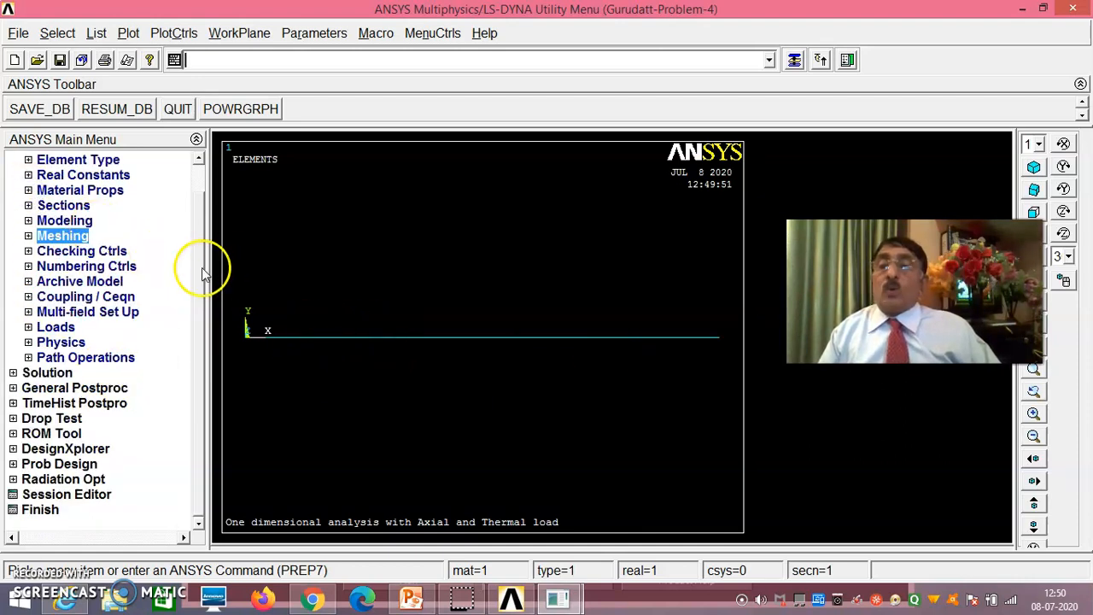
- Constrain all degrees of freedom at the keypoints on both ends of the bar with a constant displacement of 0
left_click(55, 327)
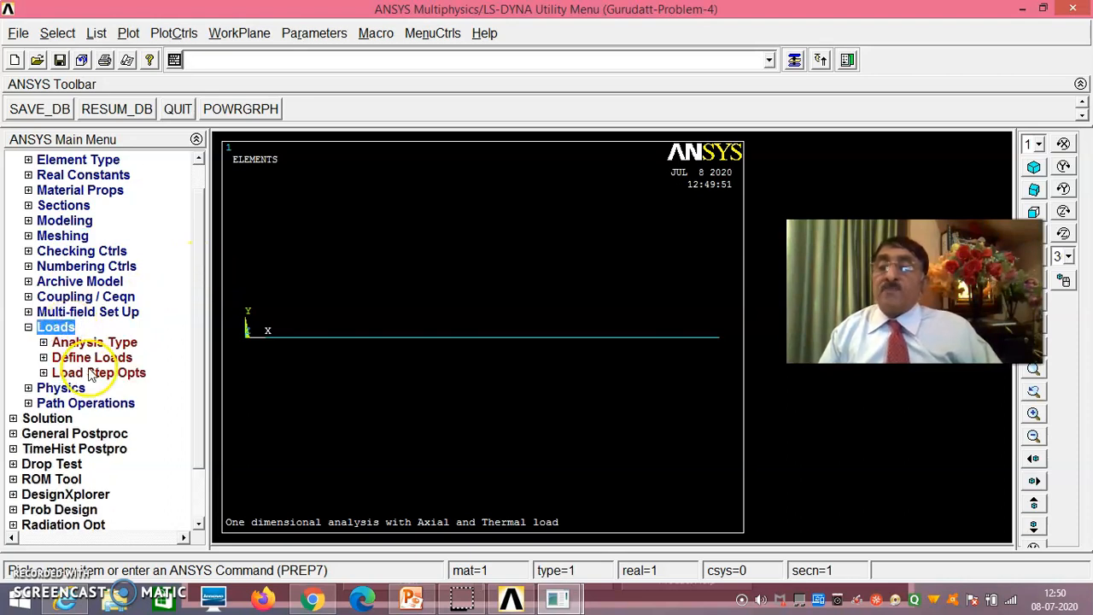
left_click(94, 358)
left_click(99, 391)
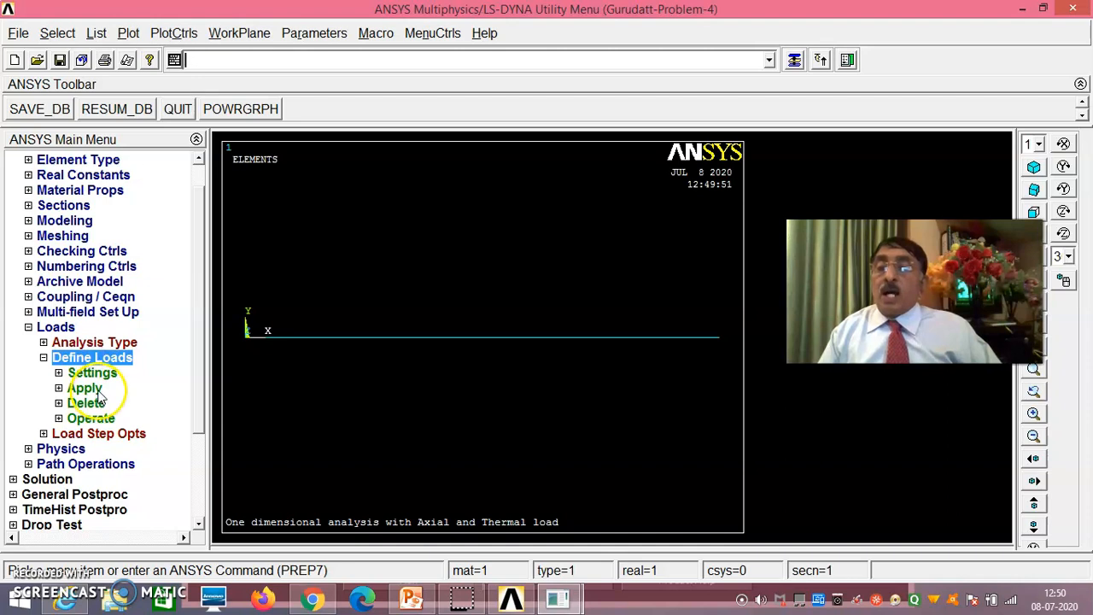
left_click(111, 404)
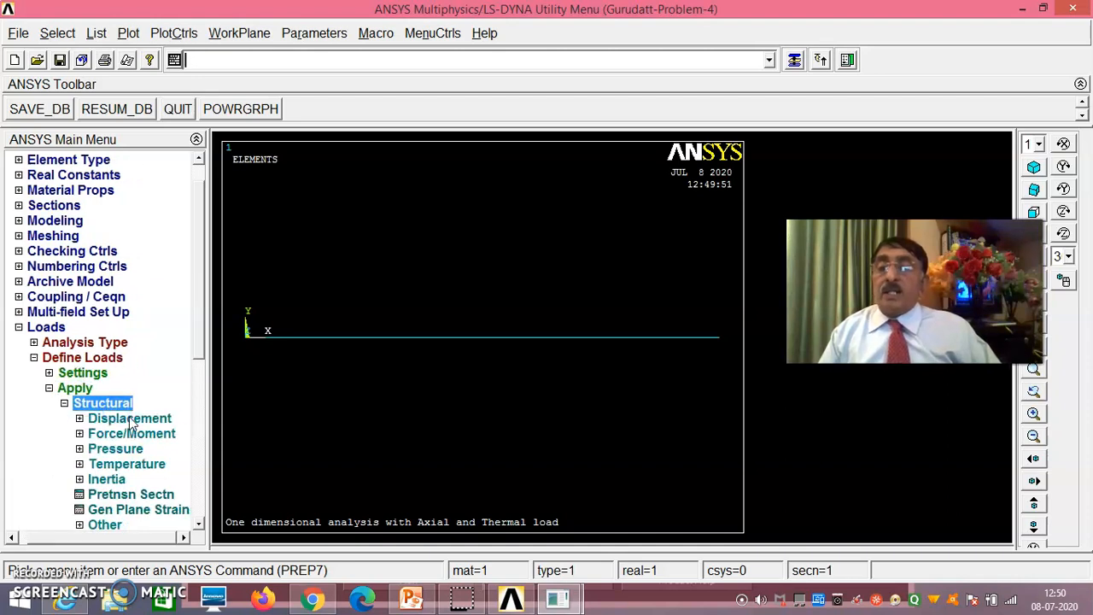
left_click(130, 418)
left_click_drag(202, 288, 181, 336)
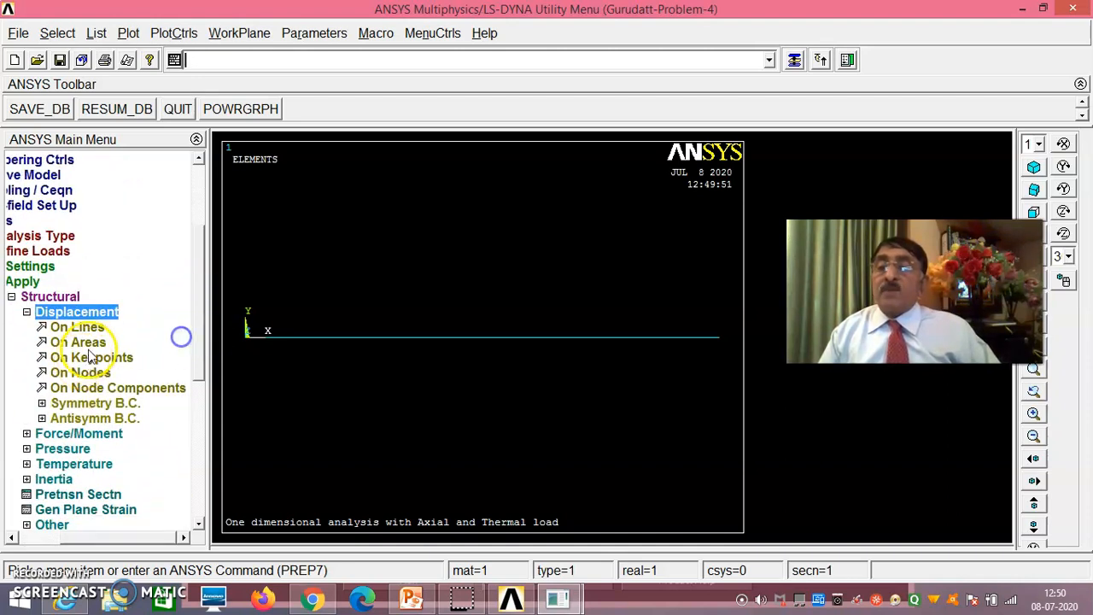
left_click(91, 357)
left_click(247, 340)
left_click(744, 348)
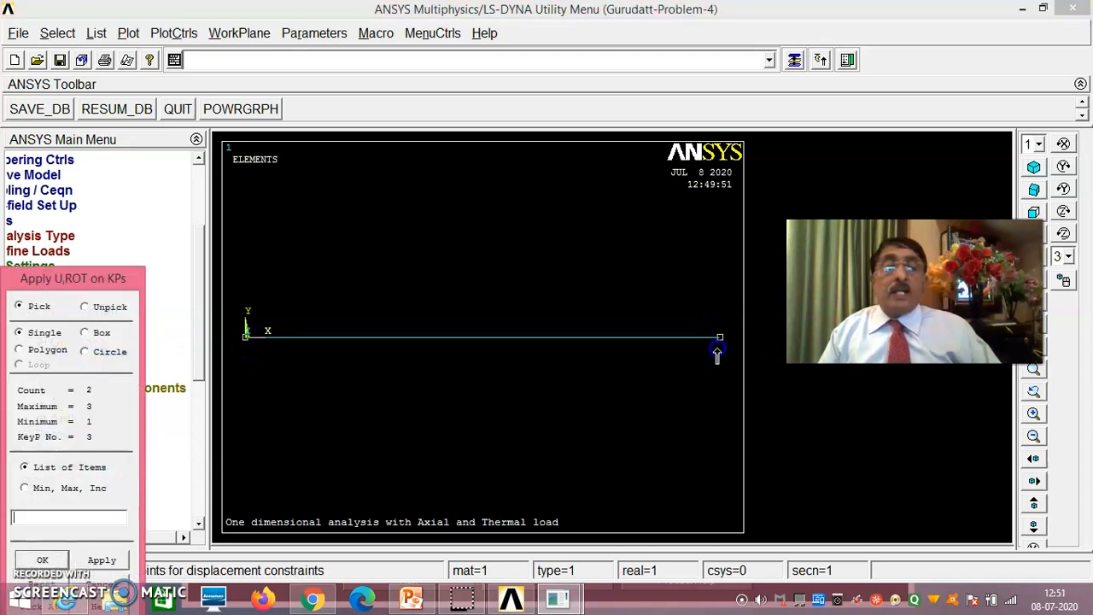
left_click_drag(100, 278, 145, 198)
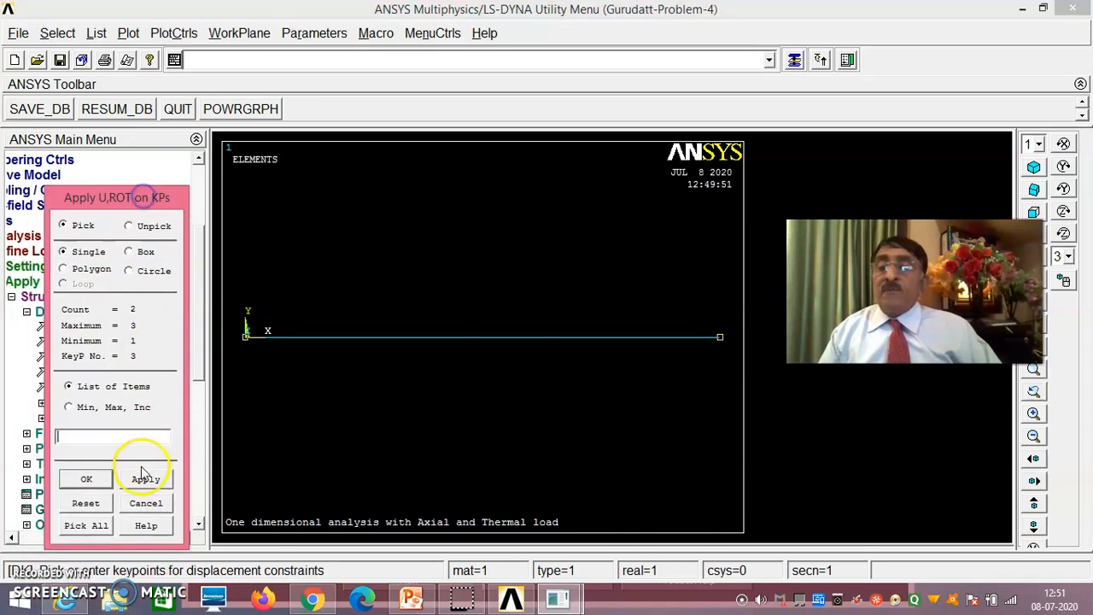
left_click(86, 478)
left_click(629, 227)
left_click(636, 339)
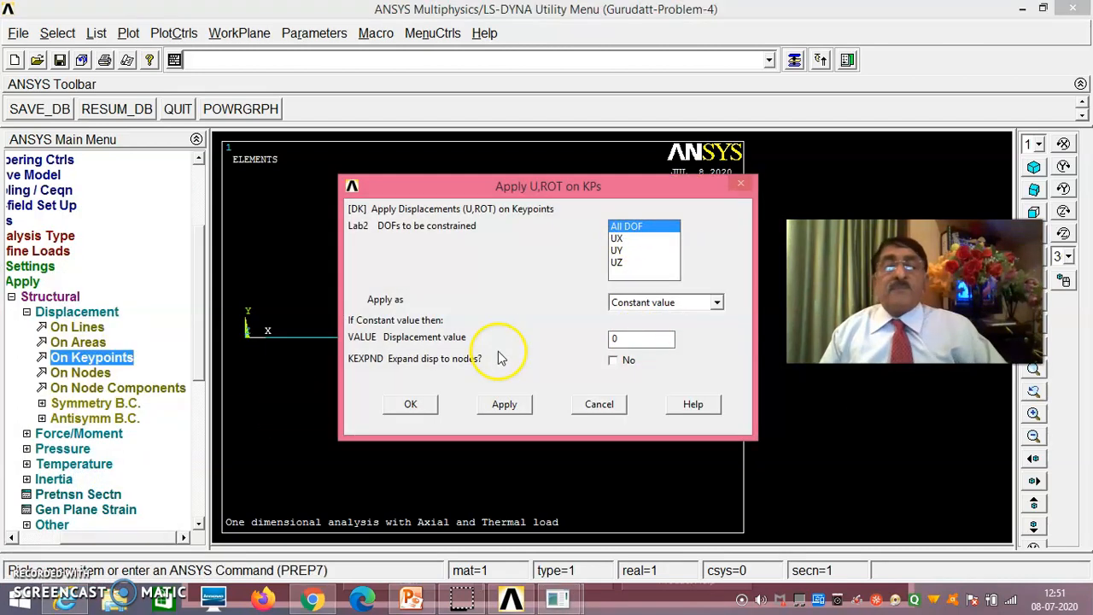
left_click(422, 405)
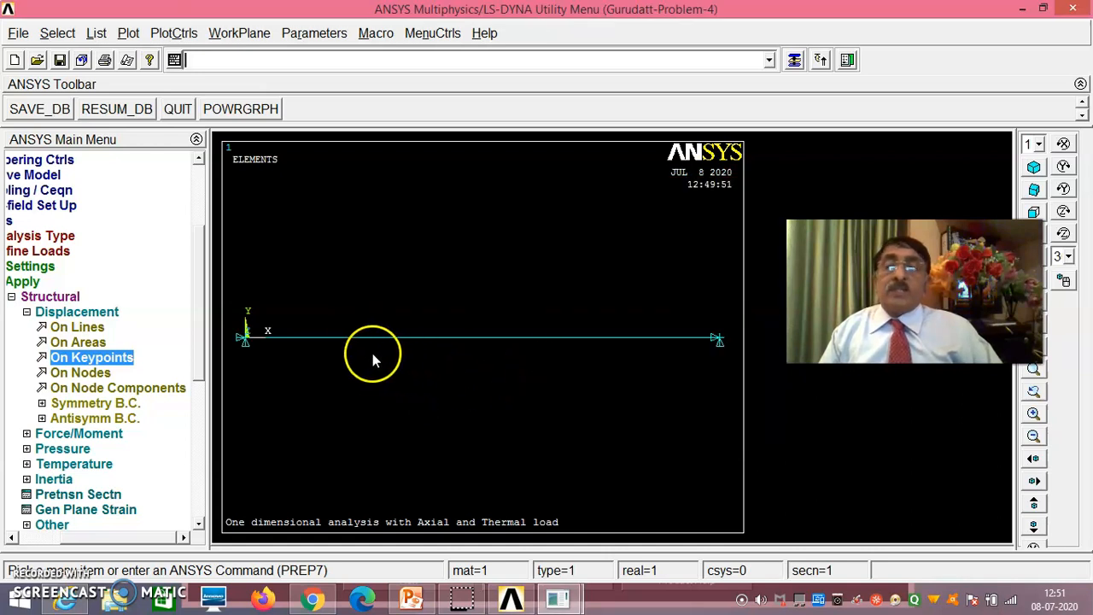
- Apply a constant FX force of 3e5 at the bar's middle keypoint
left_click(82, 434)
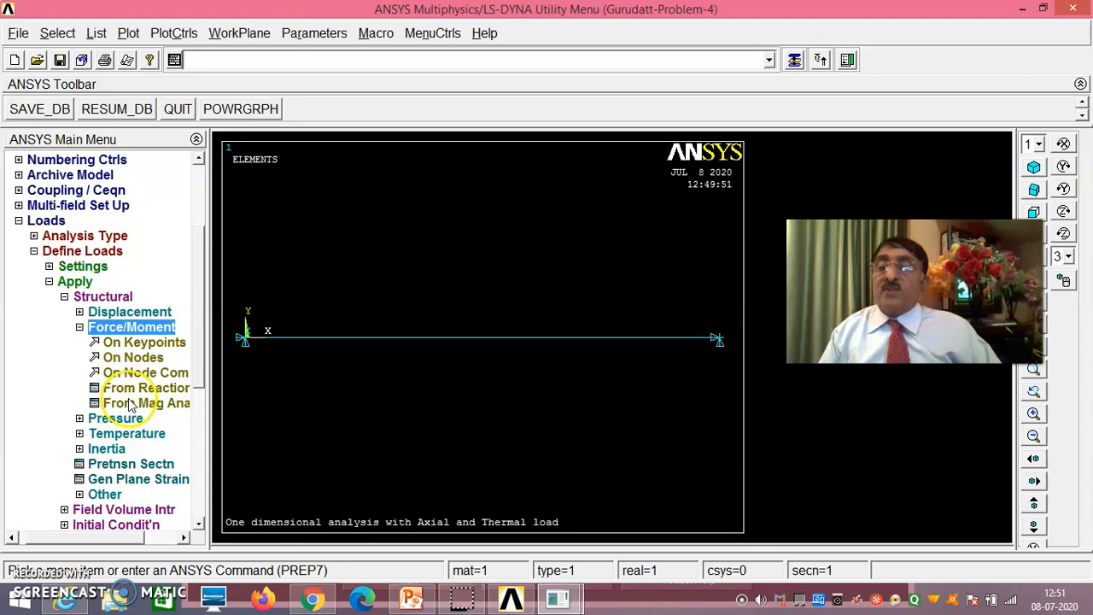
left_click(143, 341)
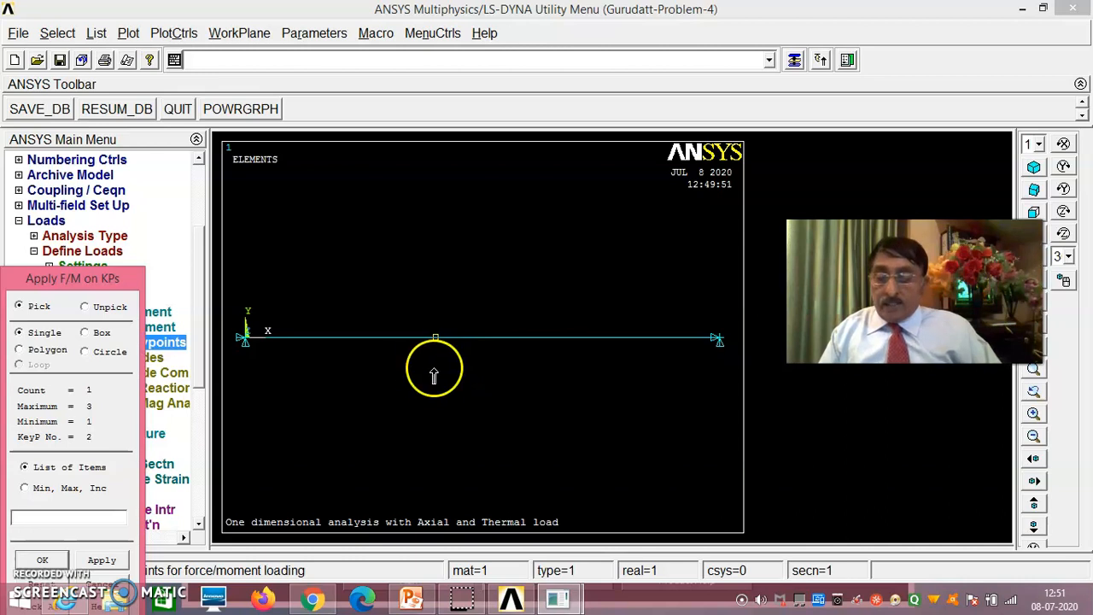
left_click(65, 562)
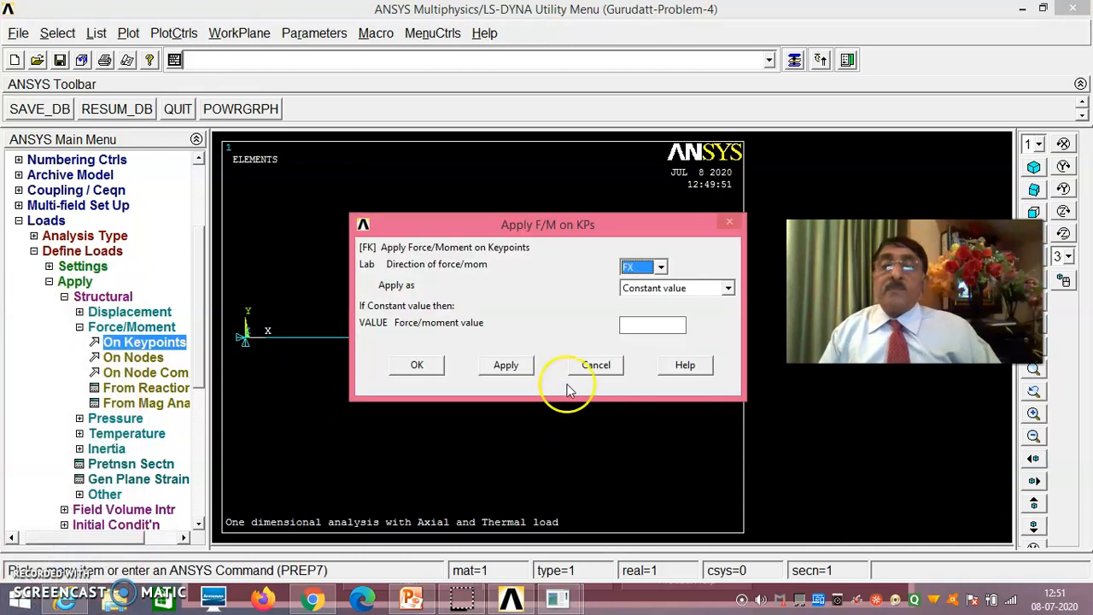
left_click(632, 326)
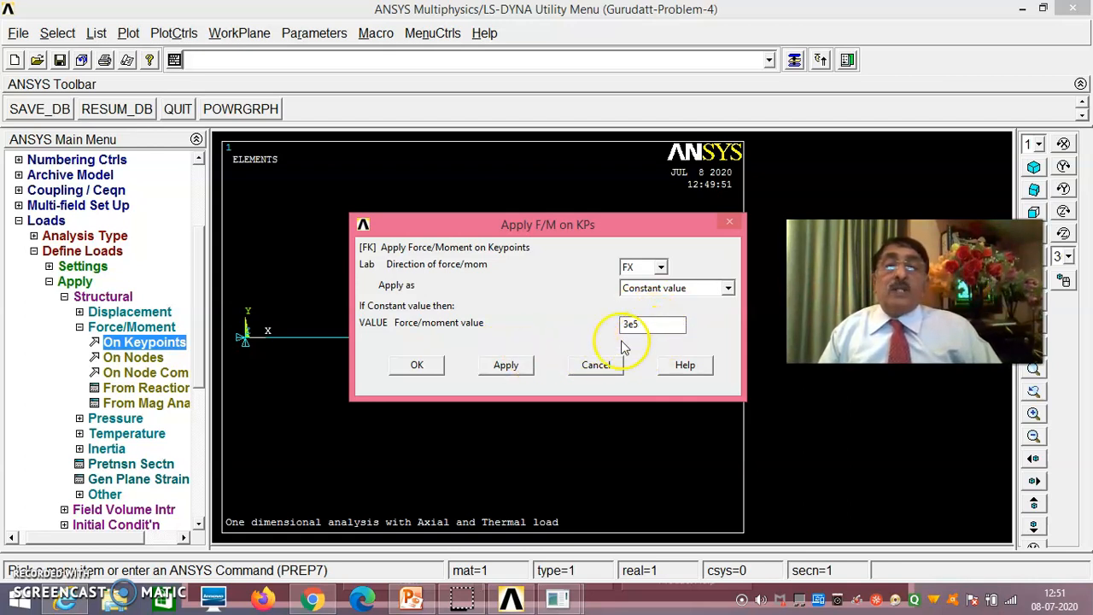
left_click(418, 365)
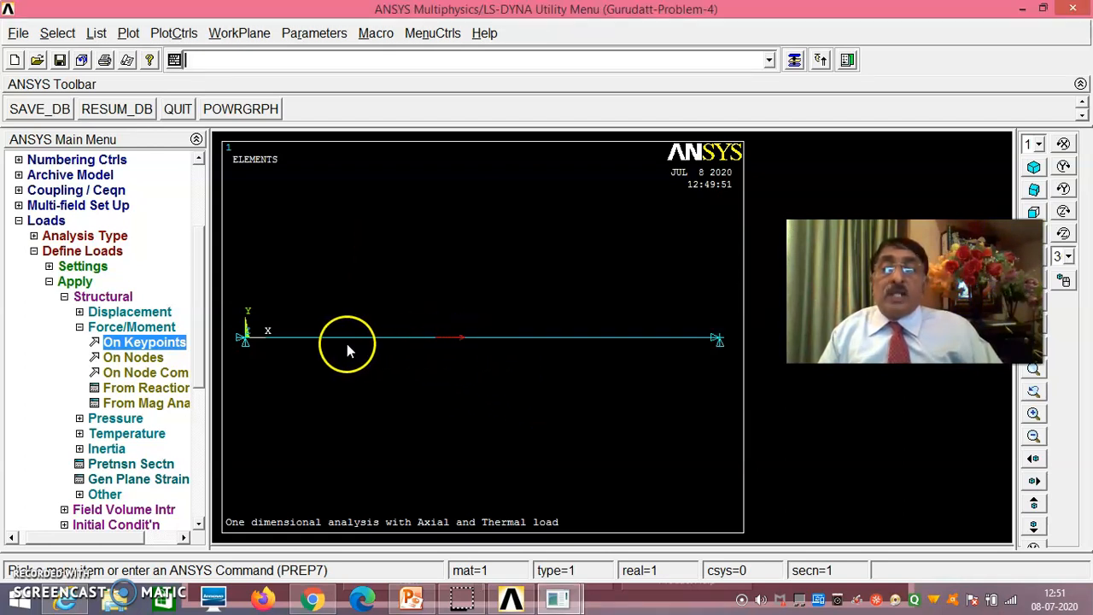
- Apply a constant temperature of 40 to both lines of the bar and close the load application section
left_click_drag(199, 309, 198, 354)
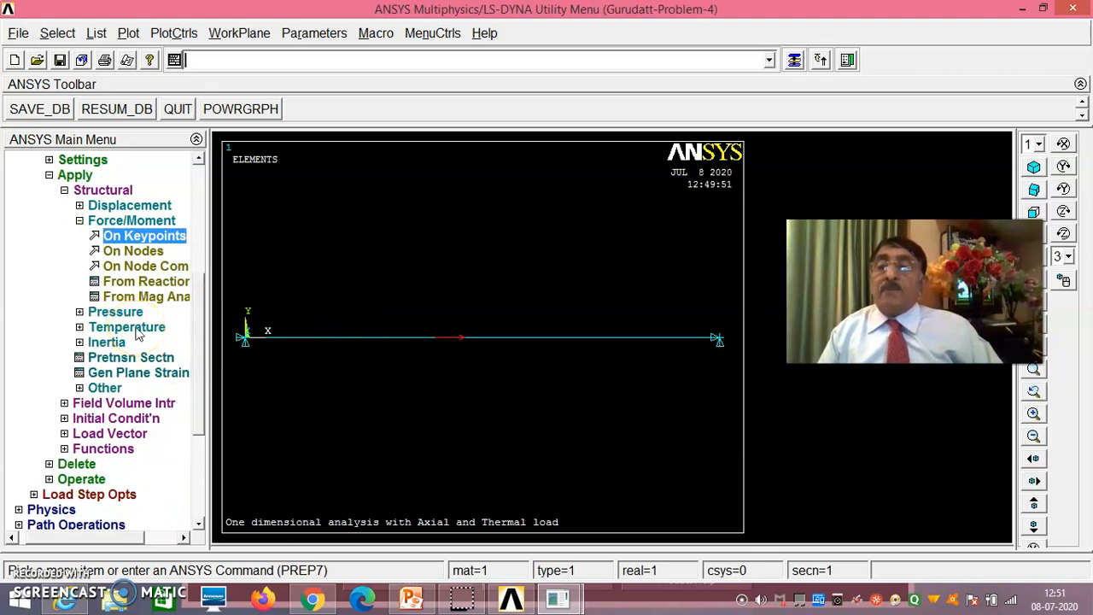
left_click(154, 327)
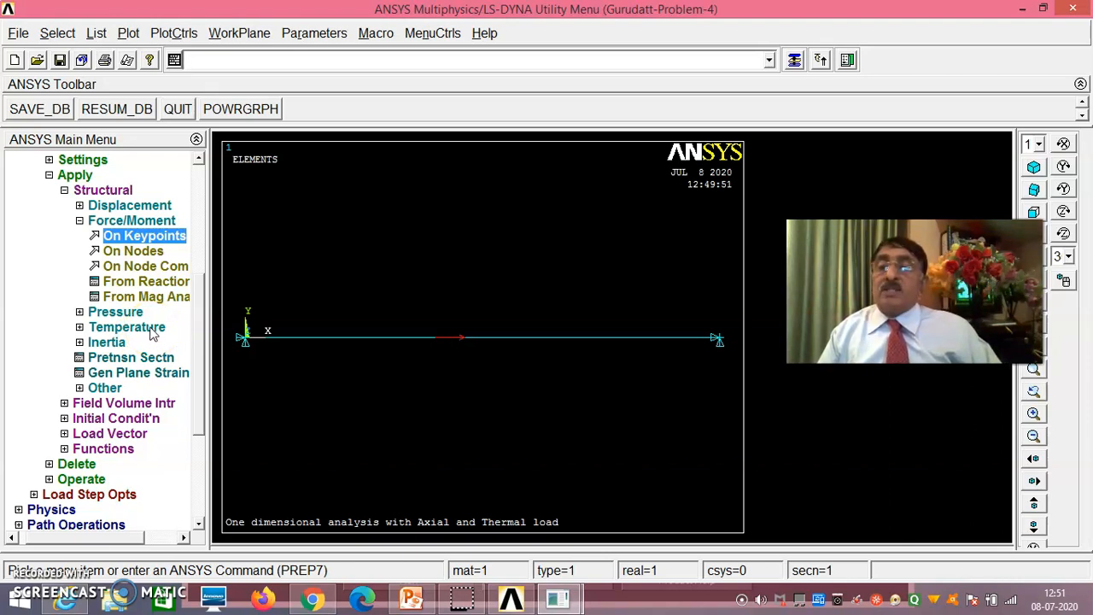
left_click(152, 328)
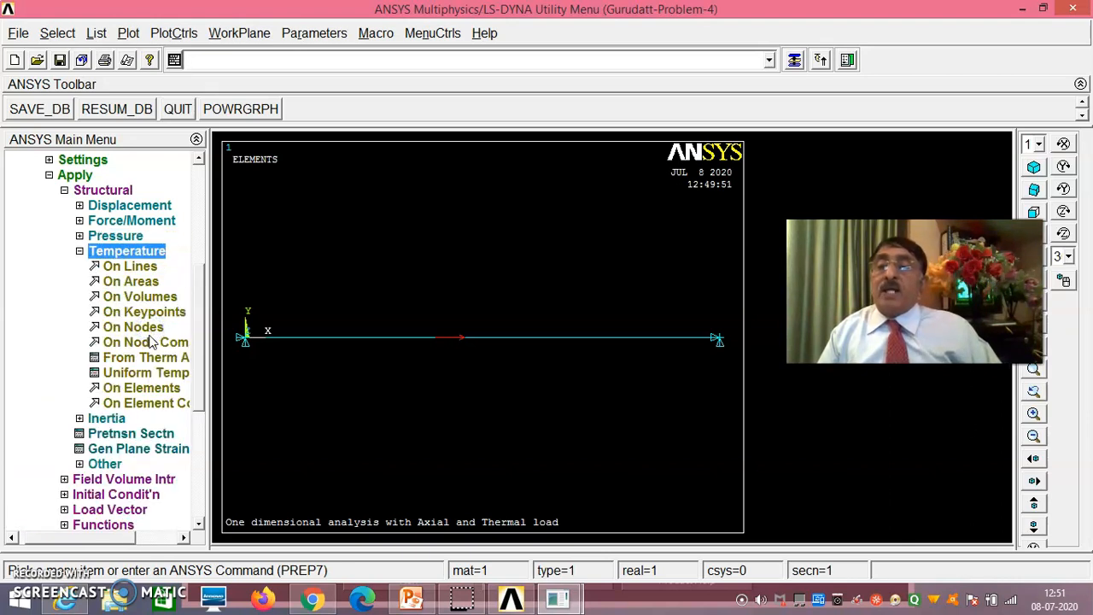
left_click(130, 267)
left_click(303, 369)
left_click(328, 358)
left_click(545, 365)
left_click_drag(81, 279, 103, 219)
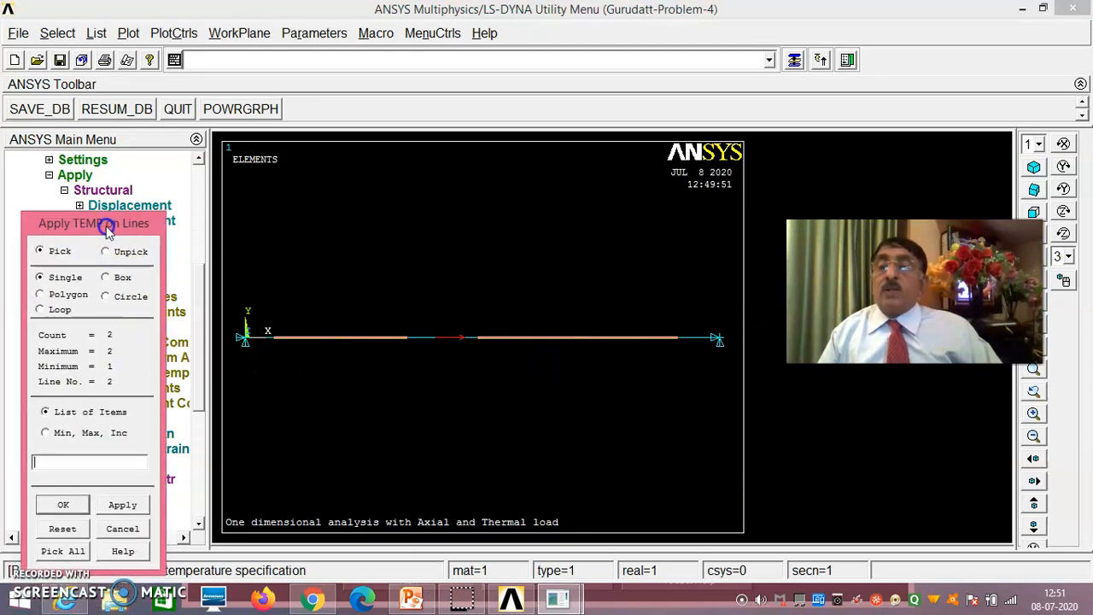
left_click(82, 503)
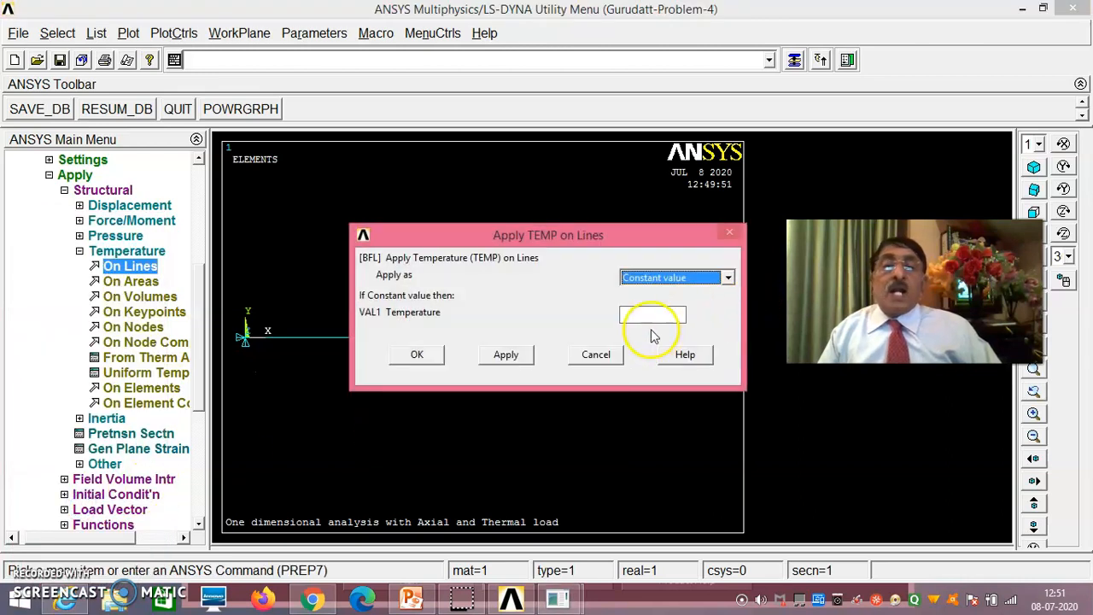
left_click(634, 315)
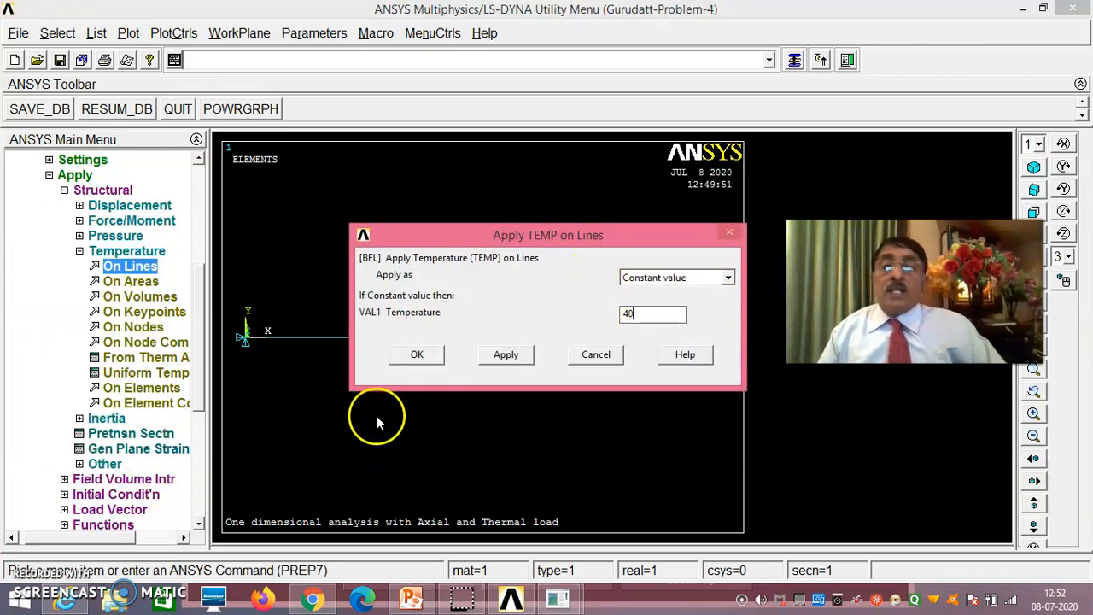
left_click(416, 354)
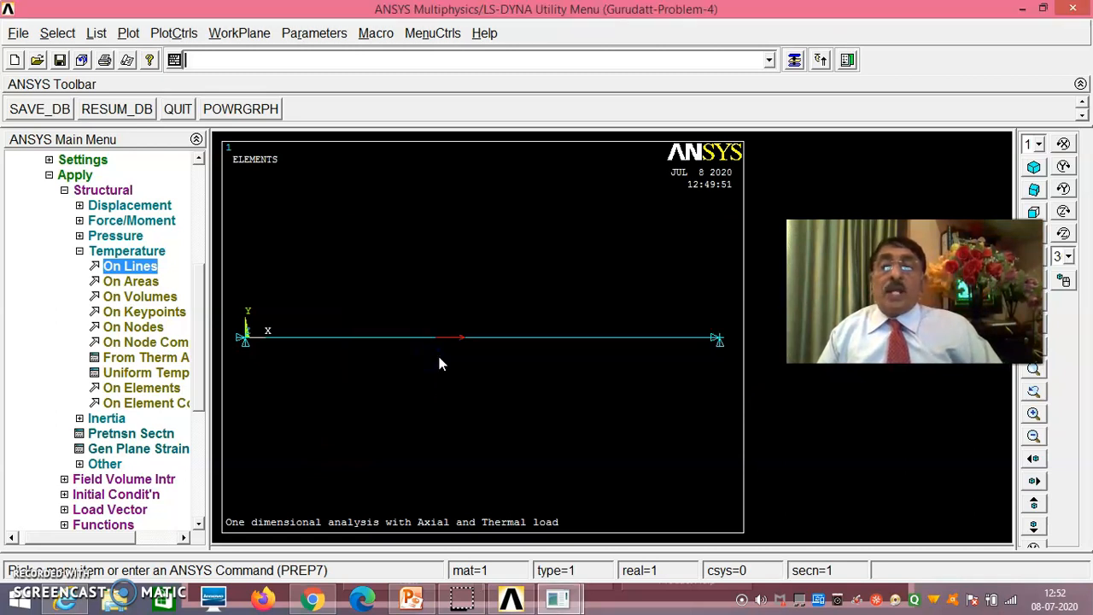
left_click(49, 174)
left_click(49, 322)
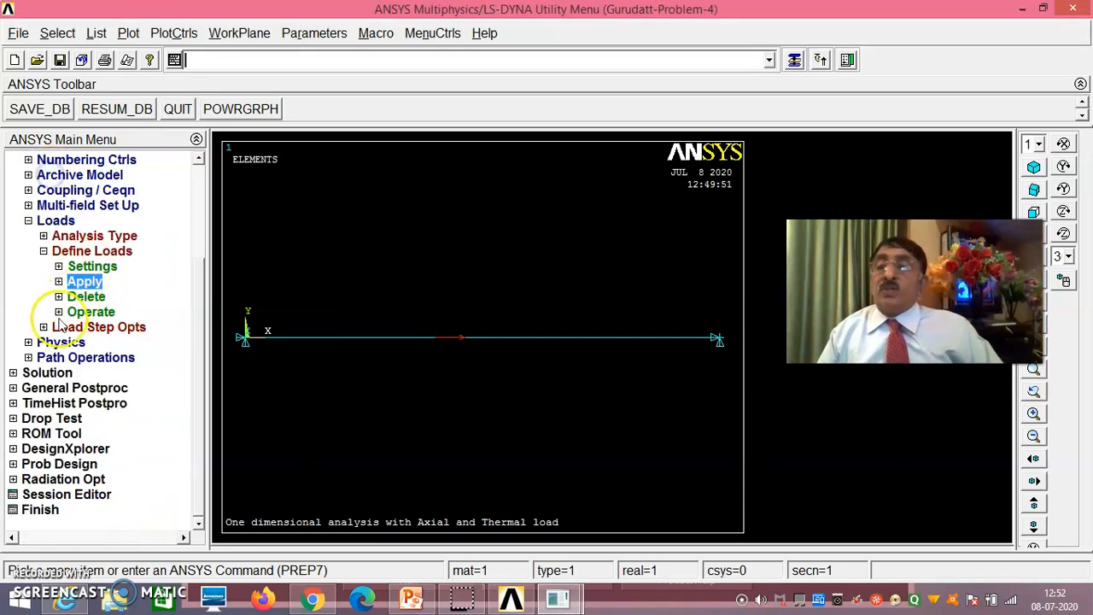
- Solve the current load step, then dismiss the completion note and close the solution status listing
left_click(47, 373)
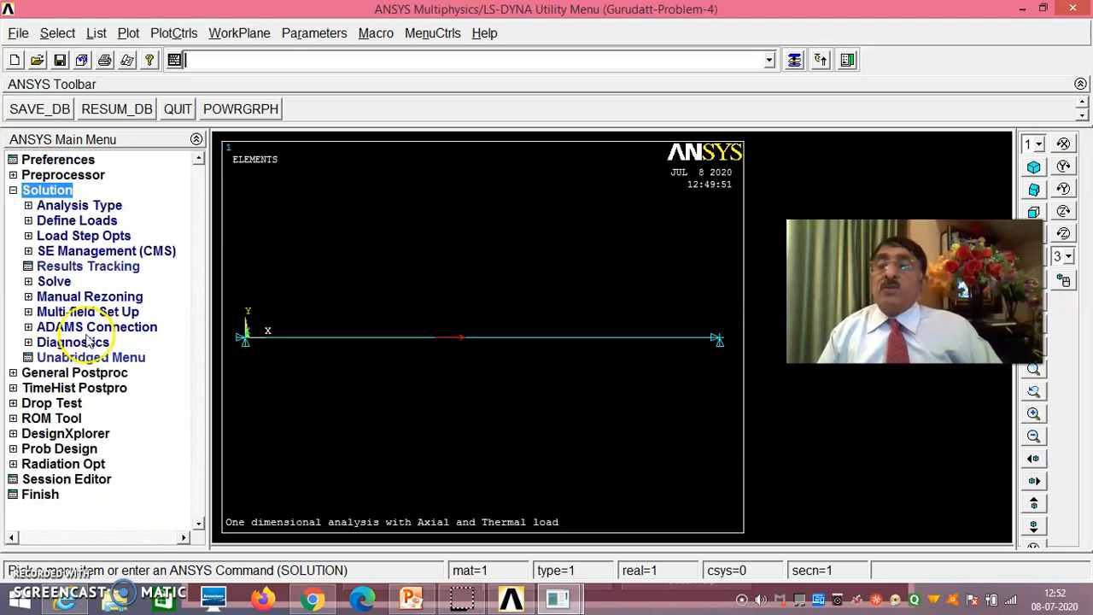
left_click(62, 281)
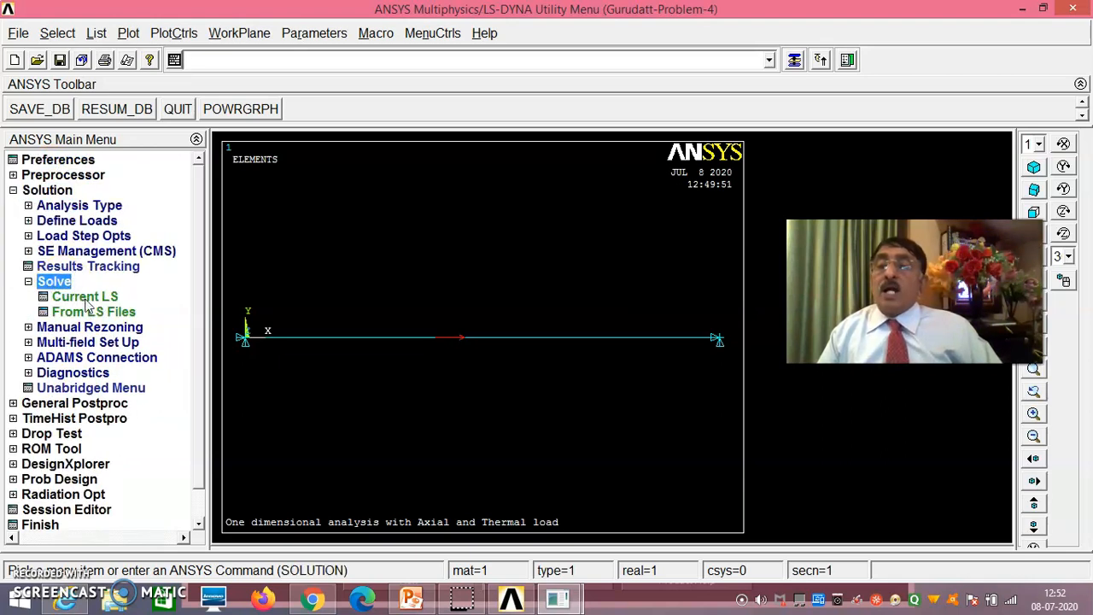
left_click(86, 296)
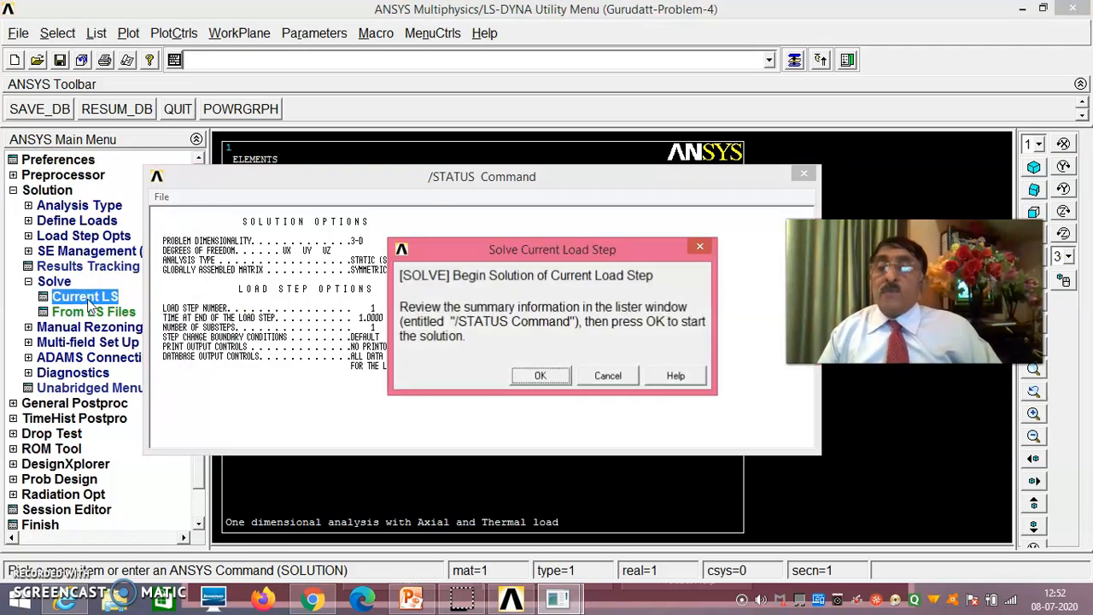
left_click(550, 375)
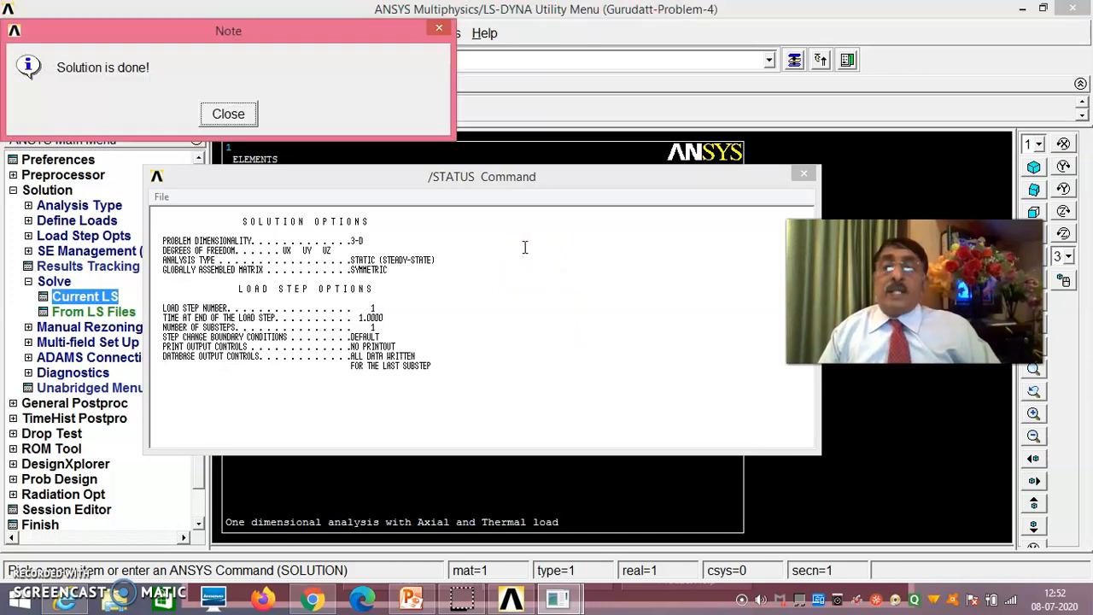
left_click(221, 119)
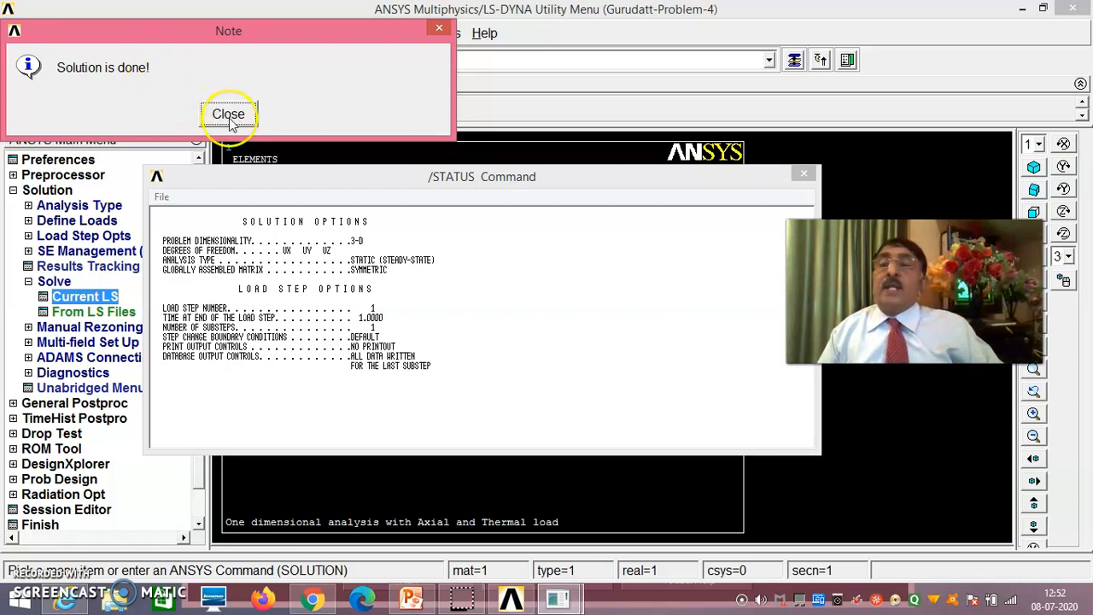
left_click(227, 118)
left_click(161, 197)
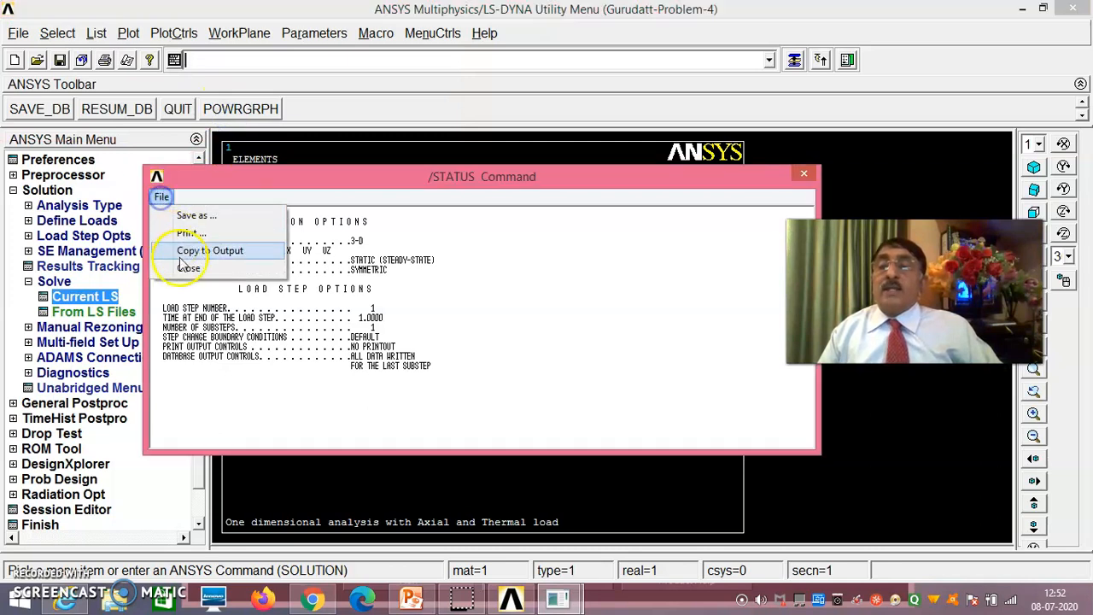
left_click(188, 269)
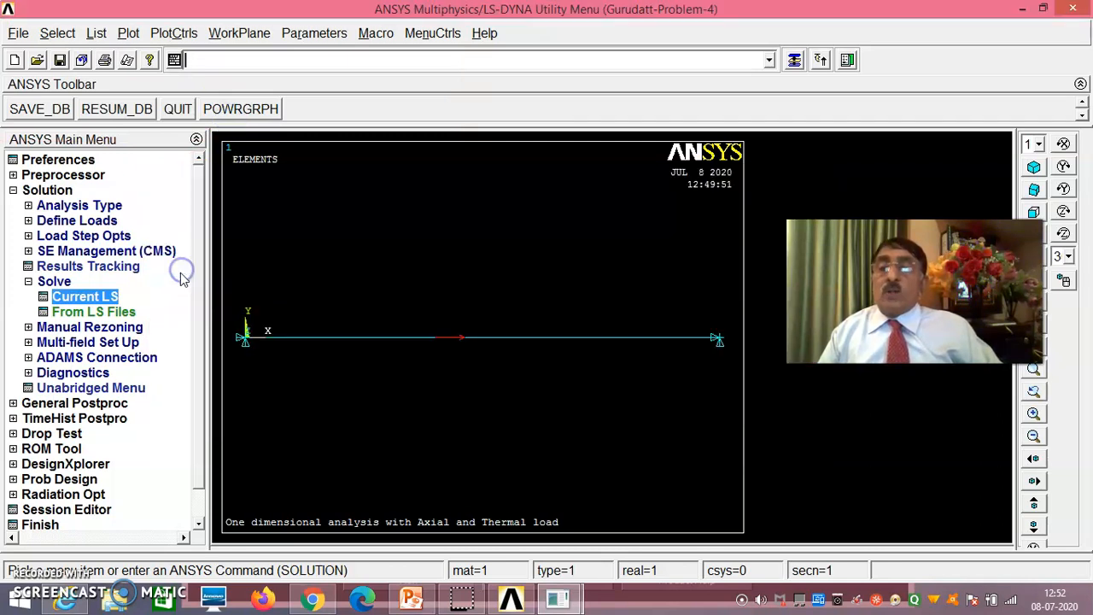
- List the reaction solution for all items and examine the reaction forces at the bar's end nodes
left_click(96, 406)
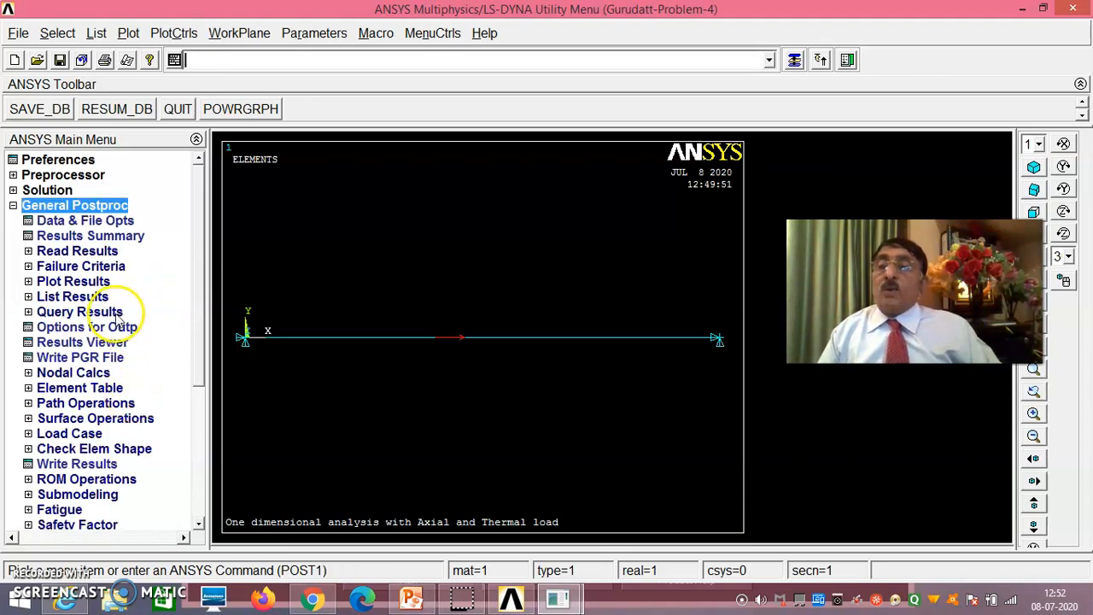
left_click_drag(203, 287, 207, 327)
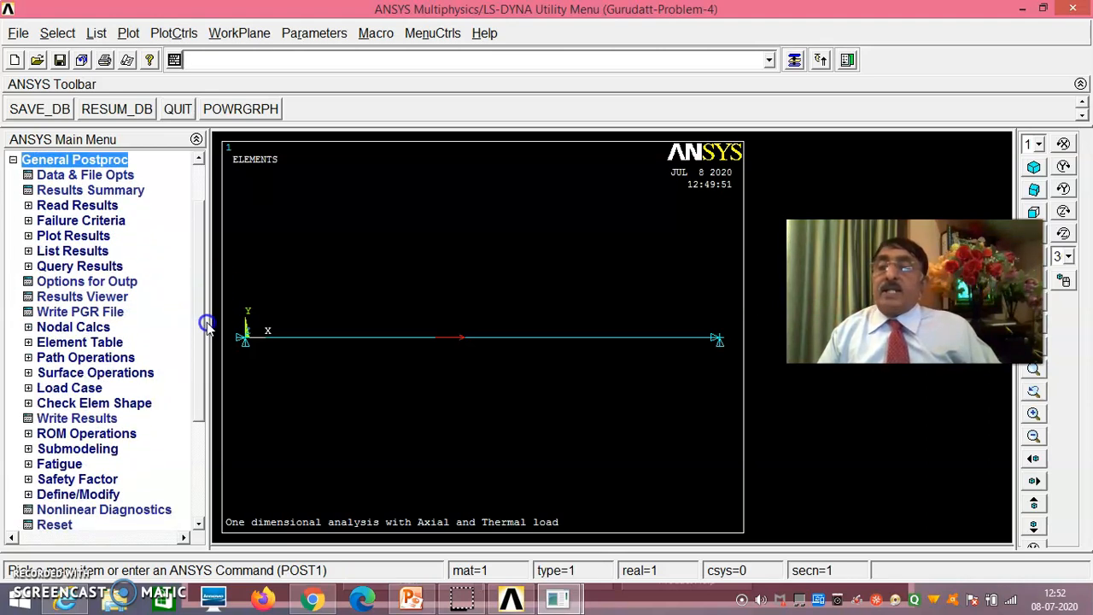
left_click(96, 254)
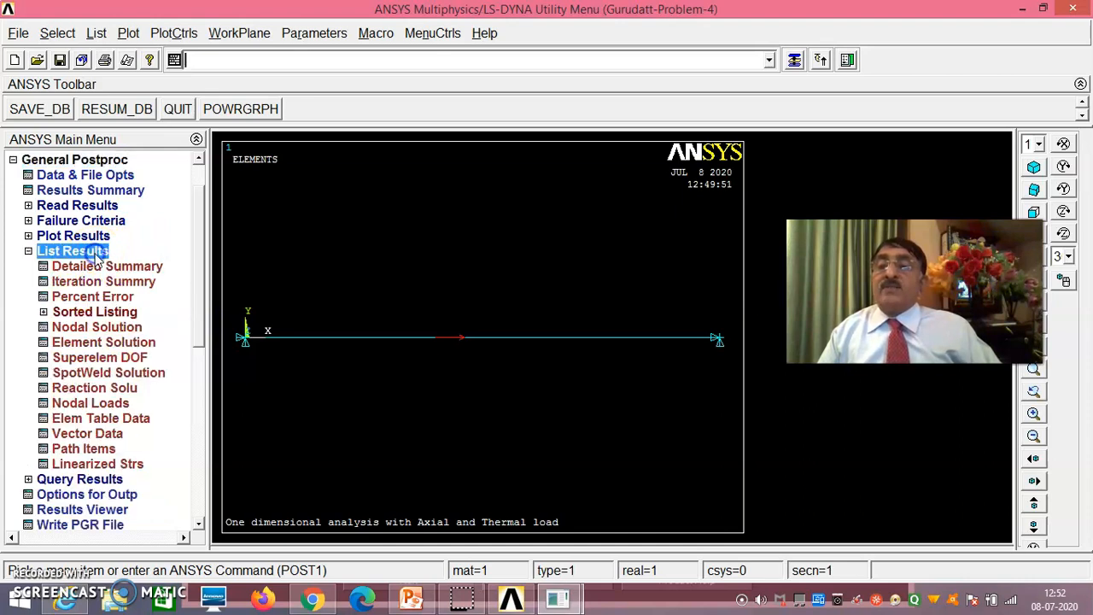
left_click(100, 388)
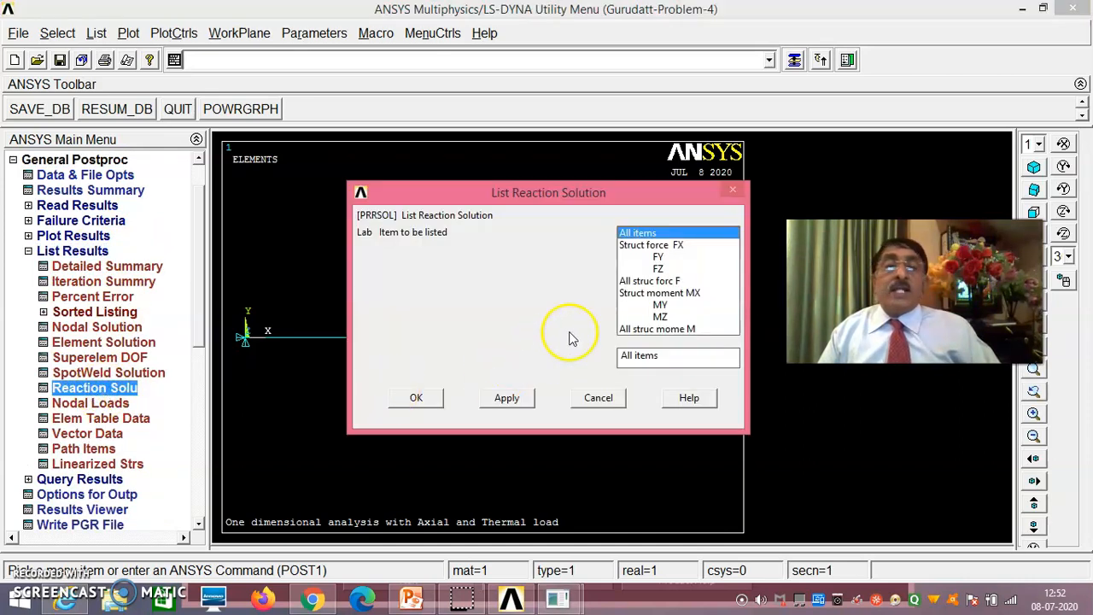
left_click(427, 398)
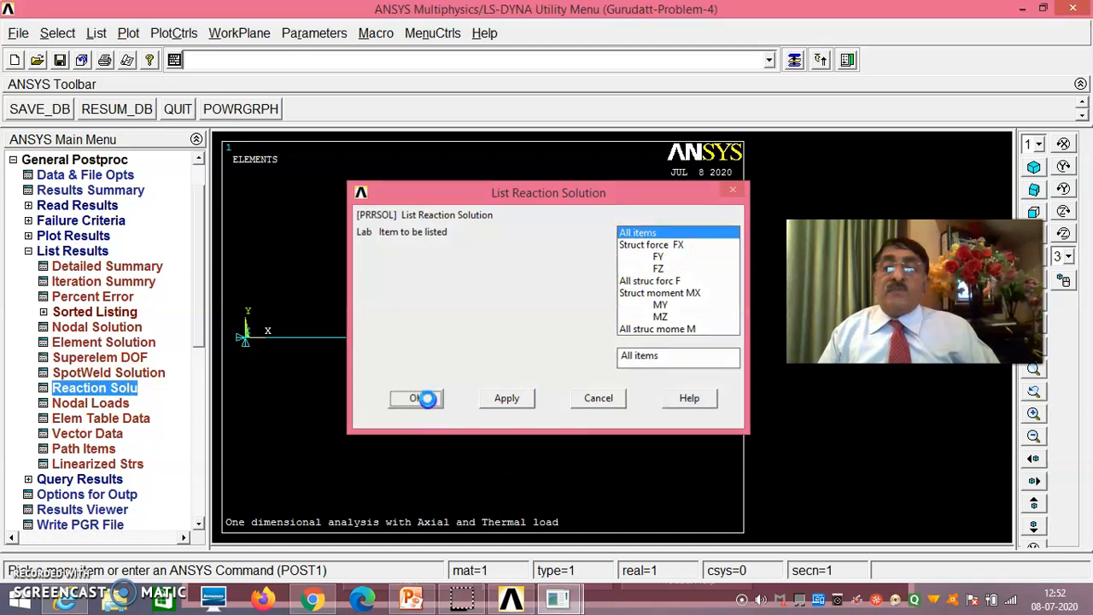
left_click_drag(420, 181, 519, 389)
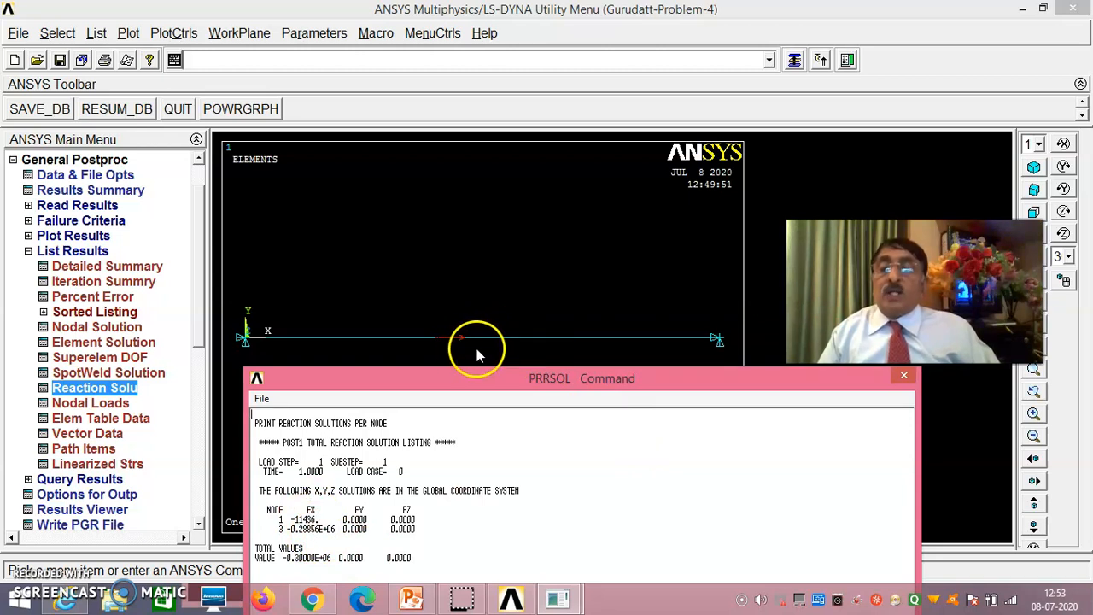
left_click_drag(424, 379, 455, 328)
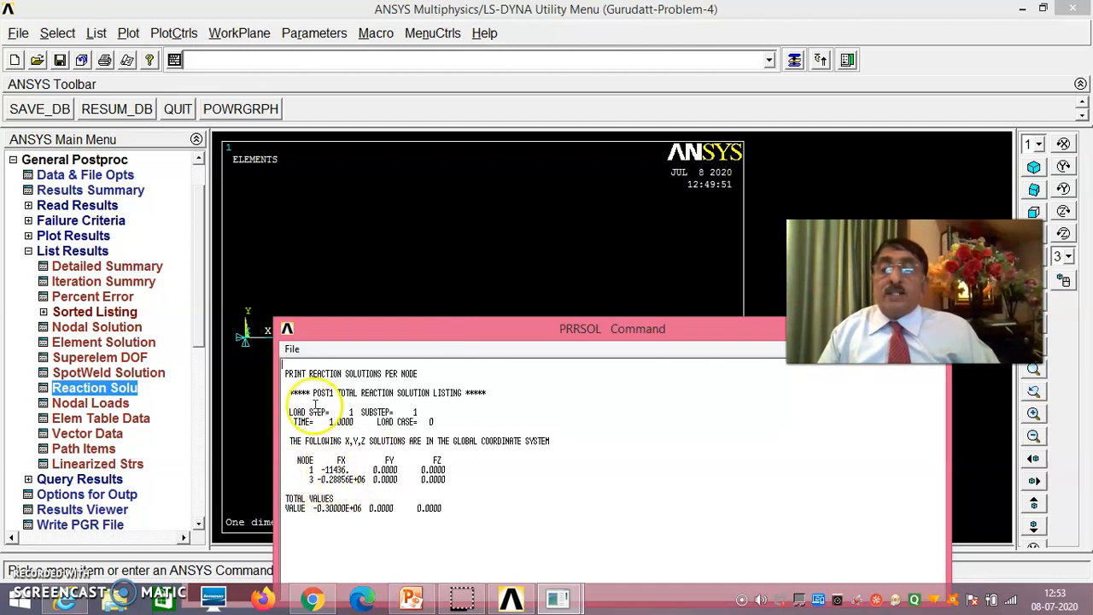
- Close the reaction listing and list the nodal solution for the displacement vector sum
left_click(292, 351)
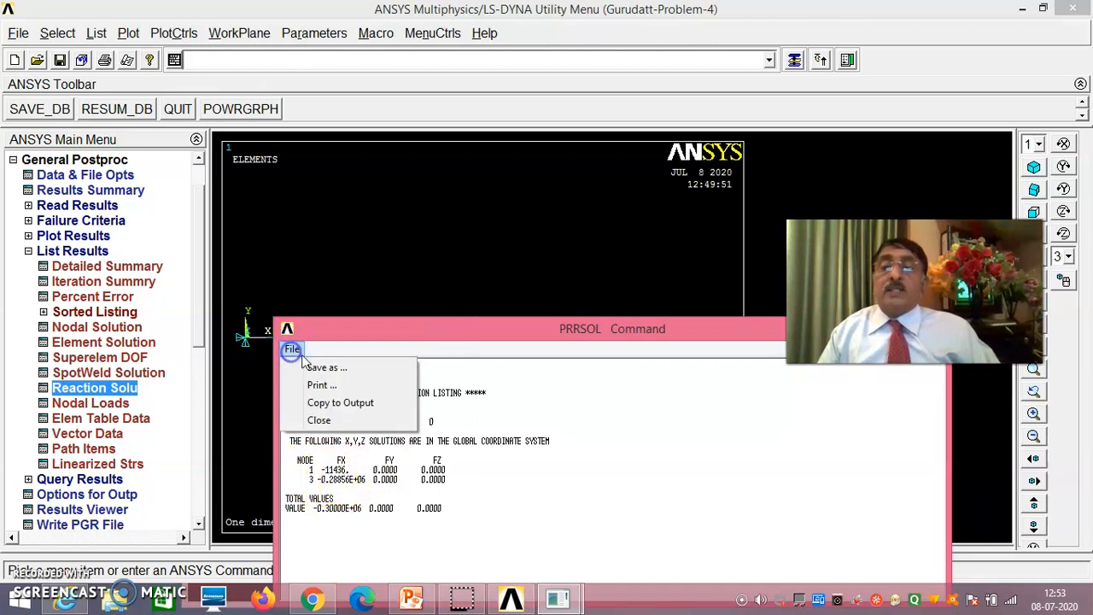
left_click(344, 422)
left_click(122, 330)
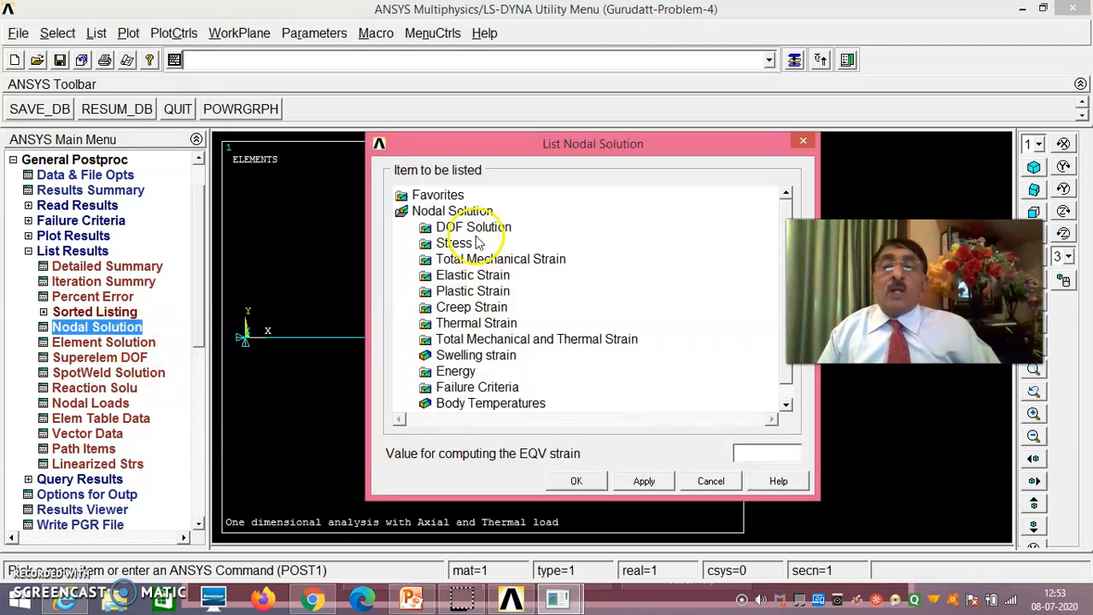
left_click(475, 227)
left_click(513, 292)
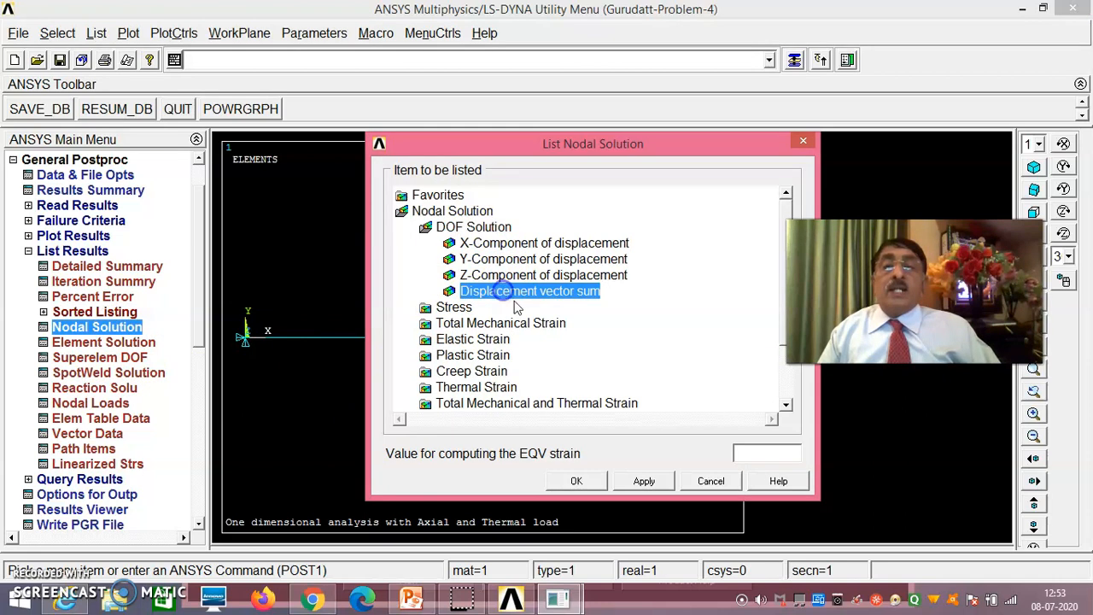
left_click(576, 480)
- Examine the nodal displacements against the bar model, then close the displacement listing
left_click(425, 181)
left_click_drag(426, 182, 694, 388)
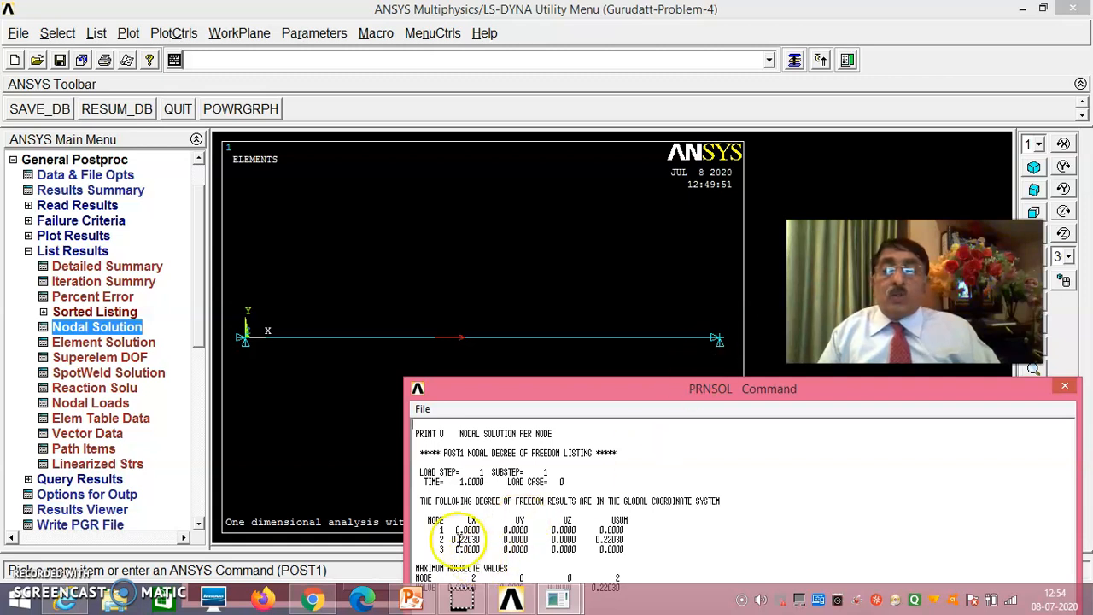
left_click(434, 337)
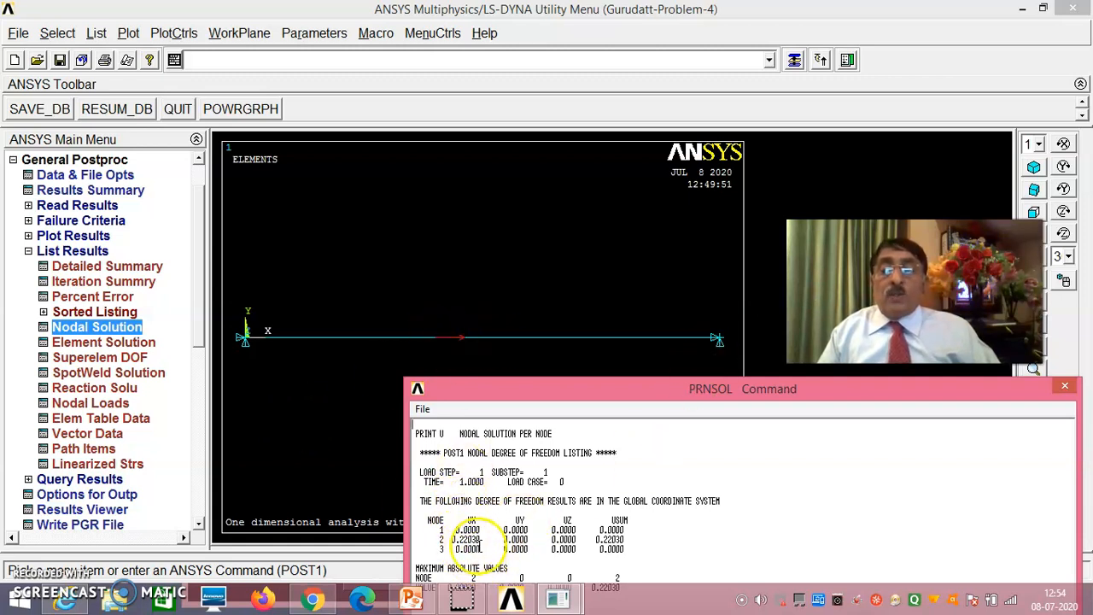
left_click_drag(600, 395, 530, 402)
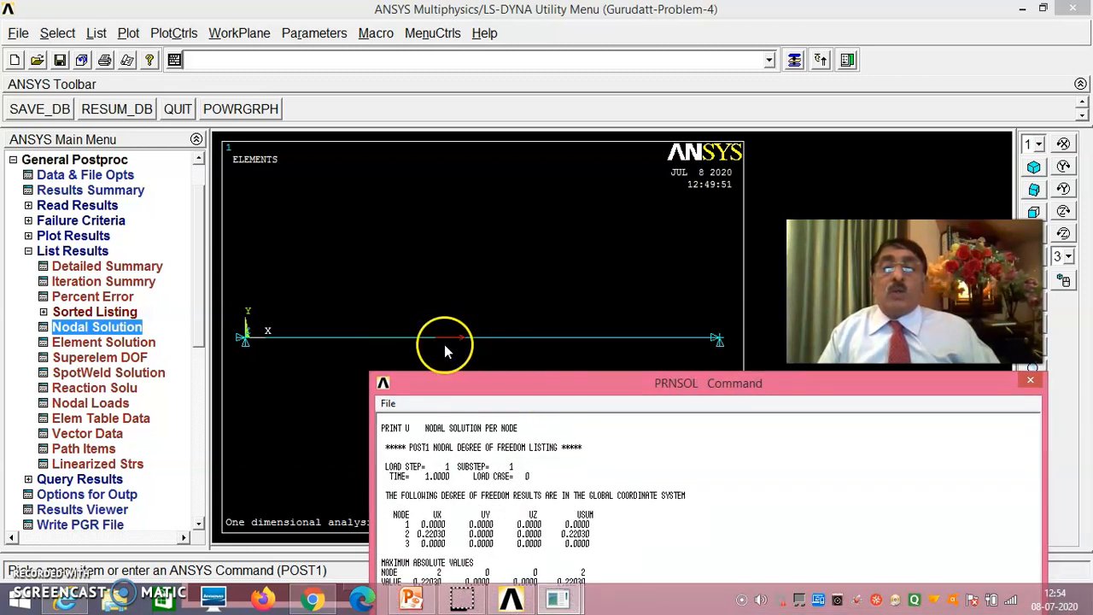
left_click_drag(531, 390, 556, 220)
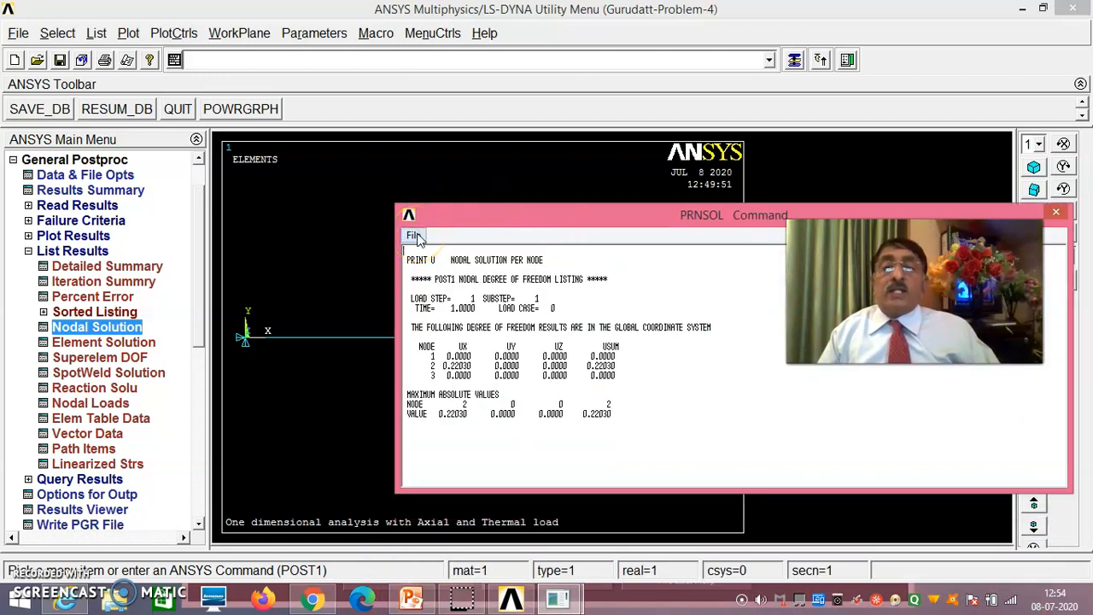
left_click(414, 237)
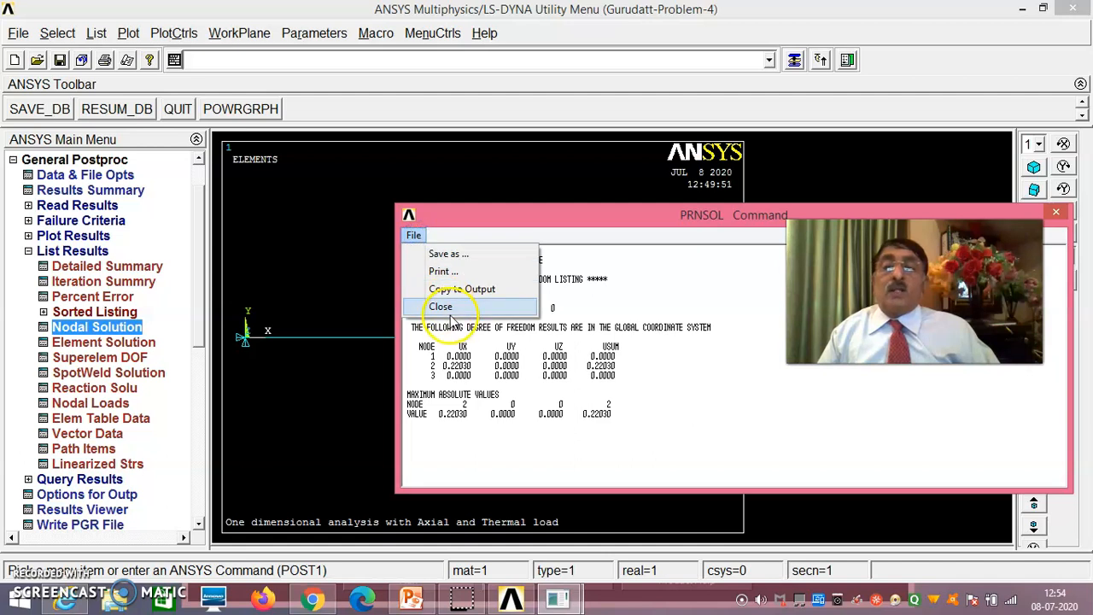
left_click(453, 313)
- Define an element table item by sequence number with SMISC, 1
left_click_drag(203, 316, 201, 406)
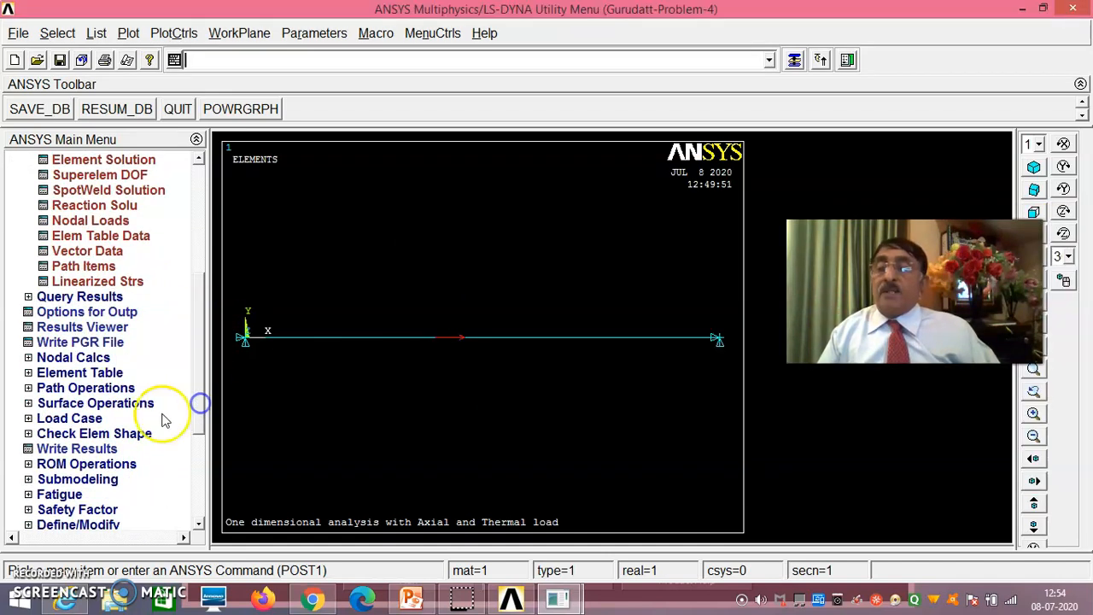
left_click(105, 373)
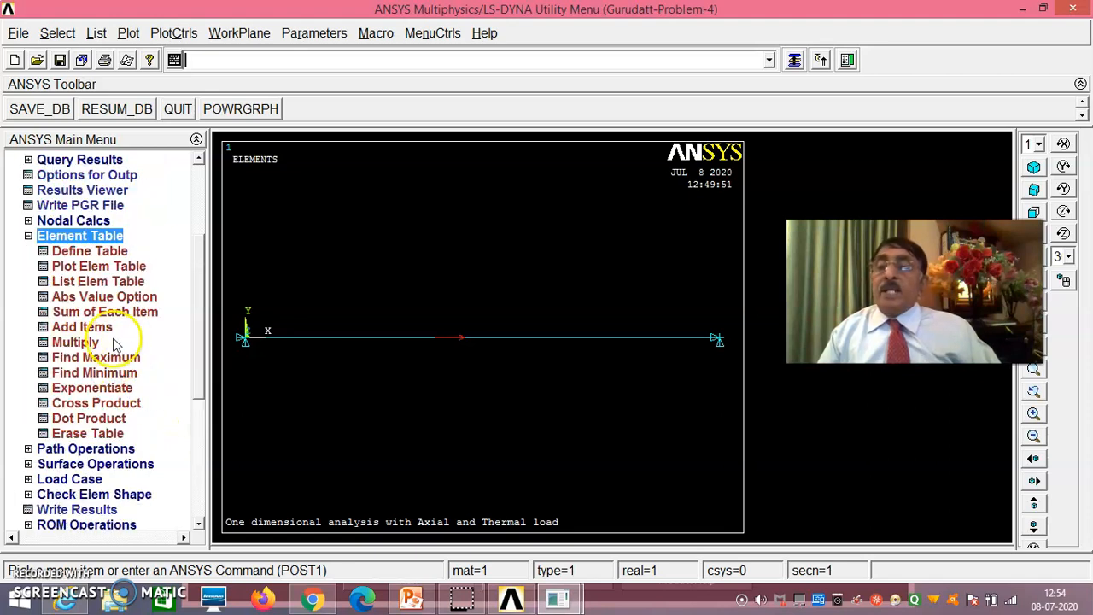
left_click(117, 251)
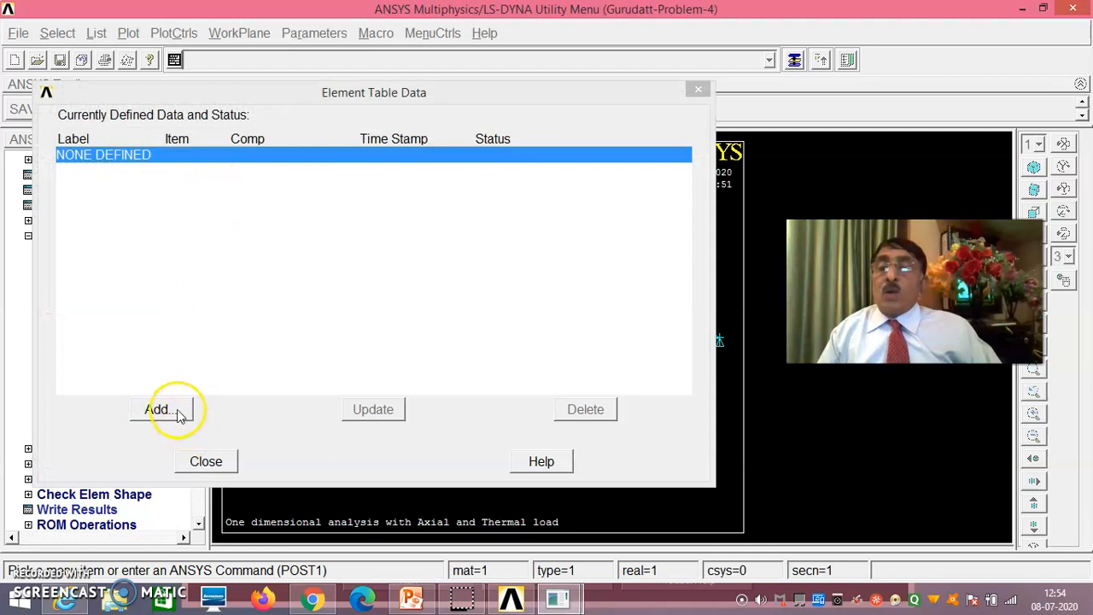
left_click(160, 410)
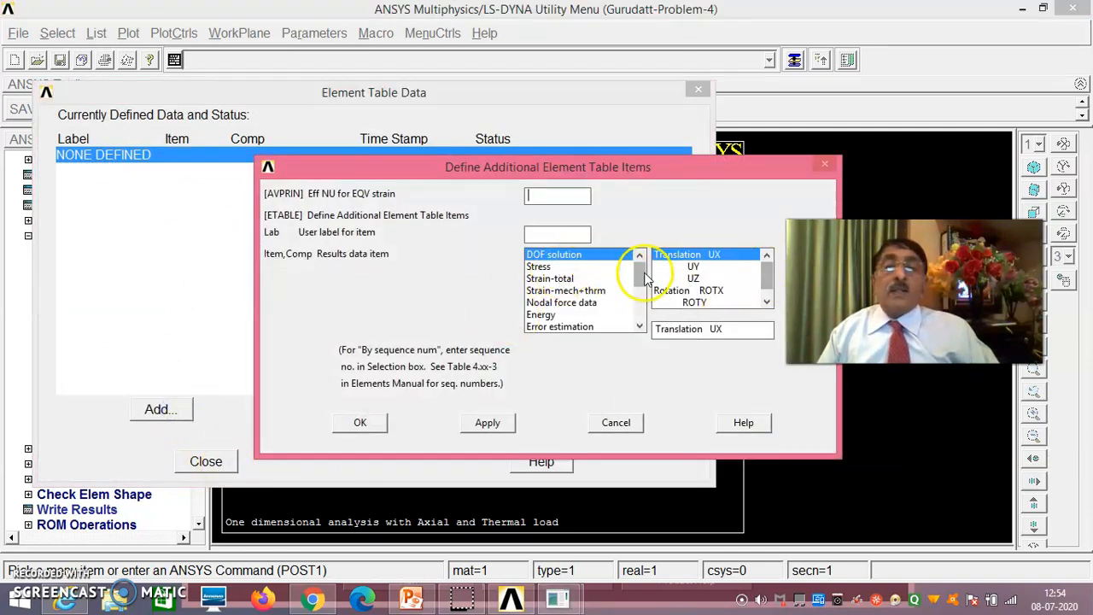
left_click_drag(640, 274, 640, 299)
left_click(569, 327)
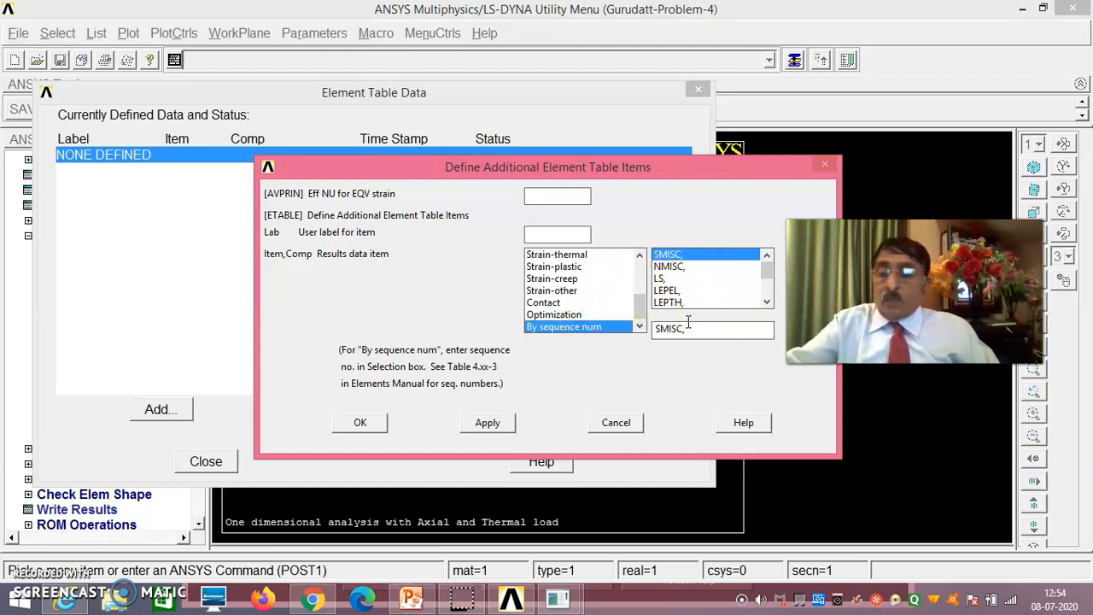
left_click(488, 424)
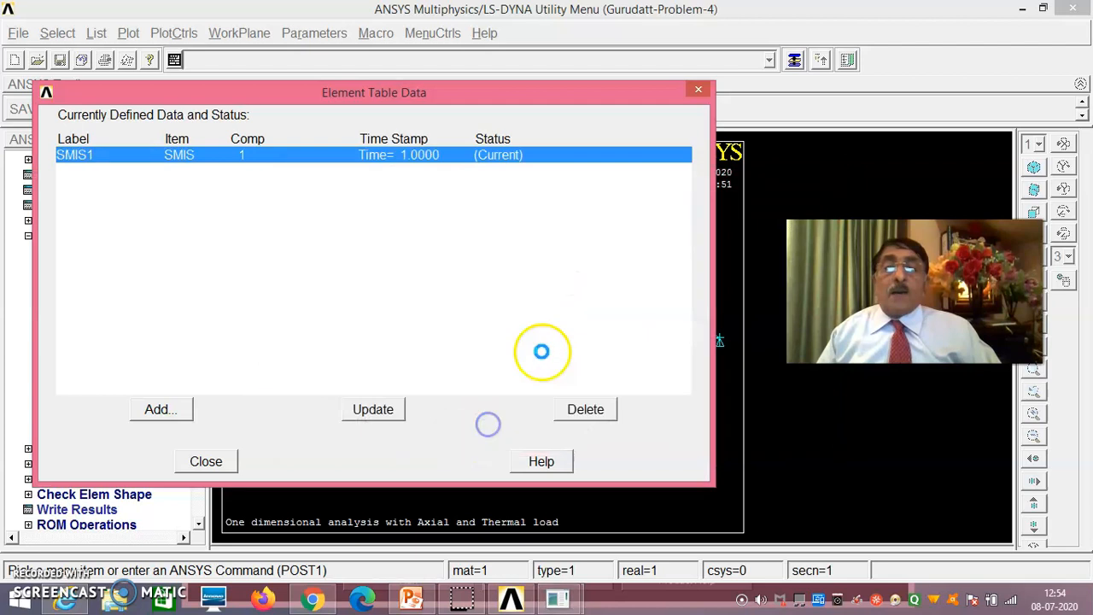
- Add a second element table item by sequence number with LS, 1 and finish the table definition
left_click_drag(640, 268, 641, 329)
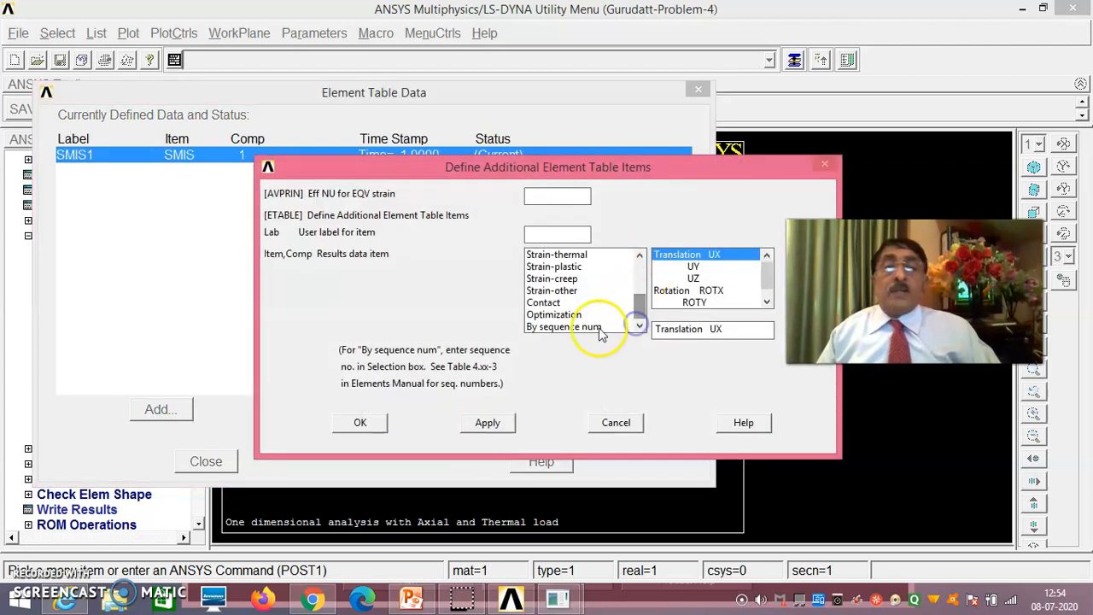
left_click(598, 327)
left_click(662, 280)
left_click(683, 330)
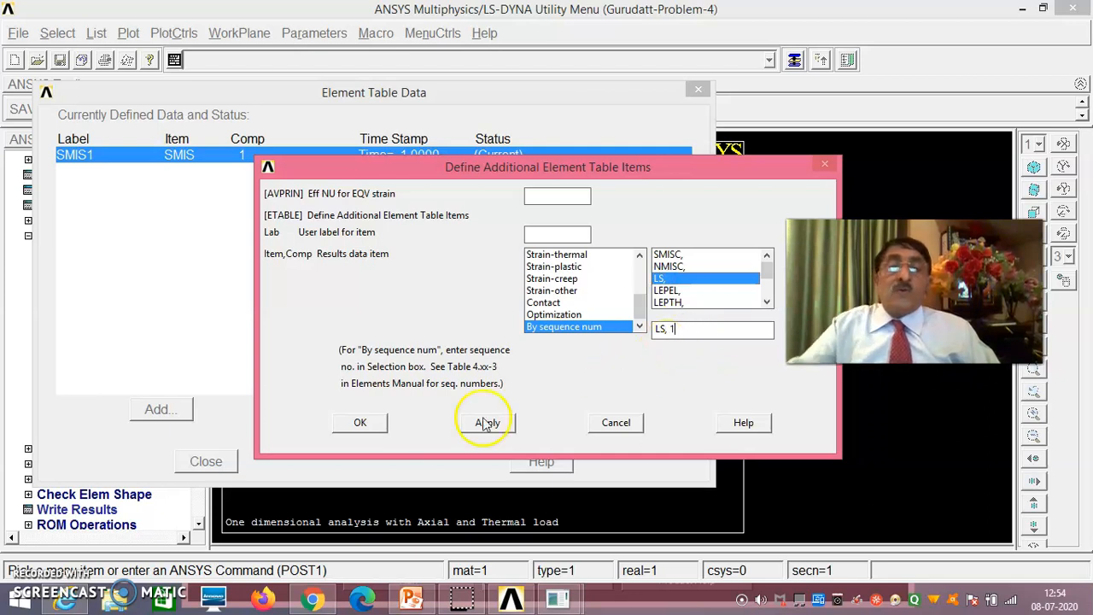
left_click(361, 424)
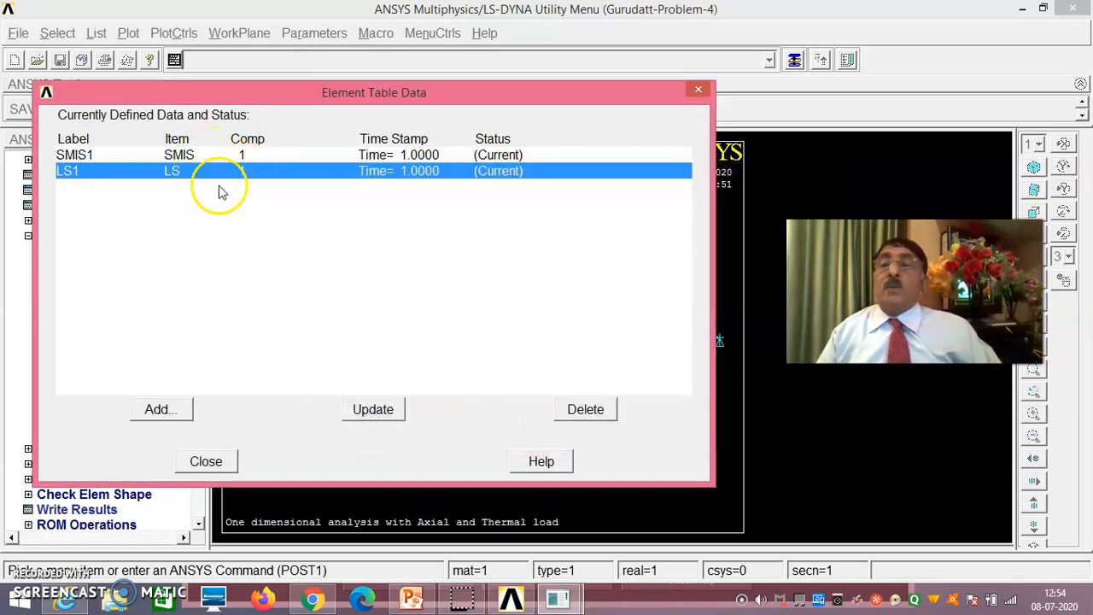
left_click(208, 461)
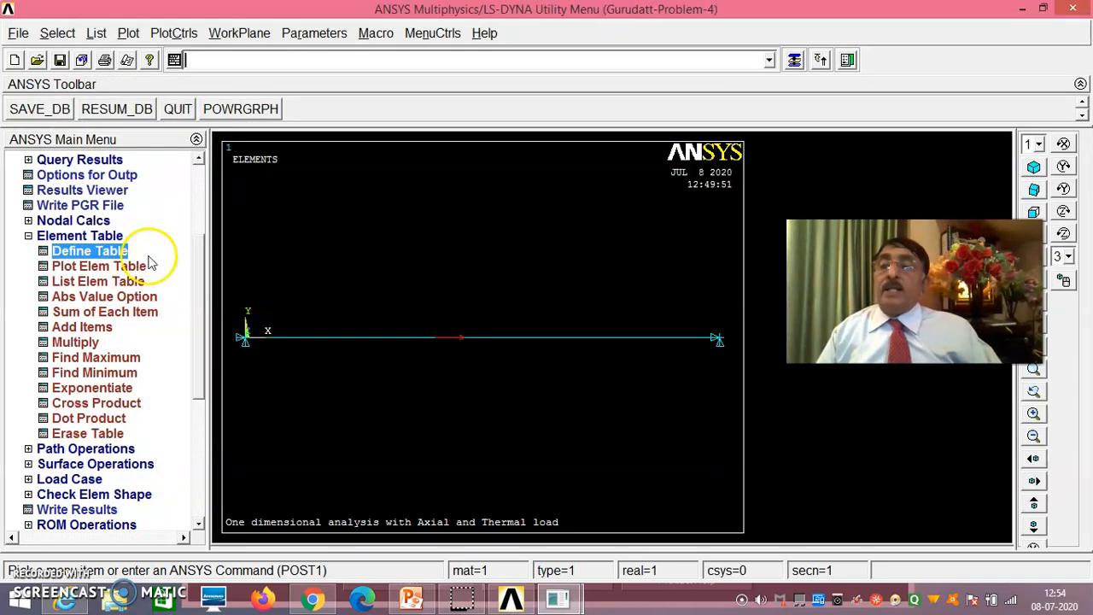
left_click(28, 236)
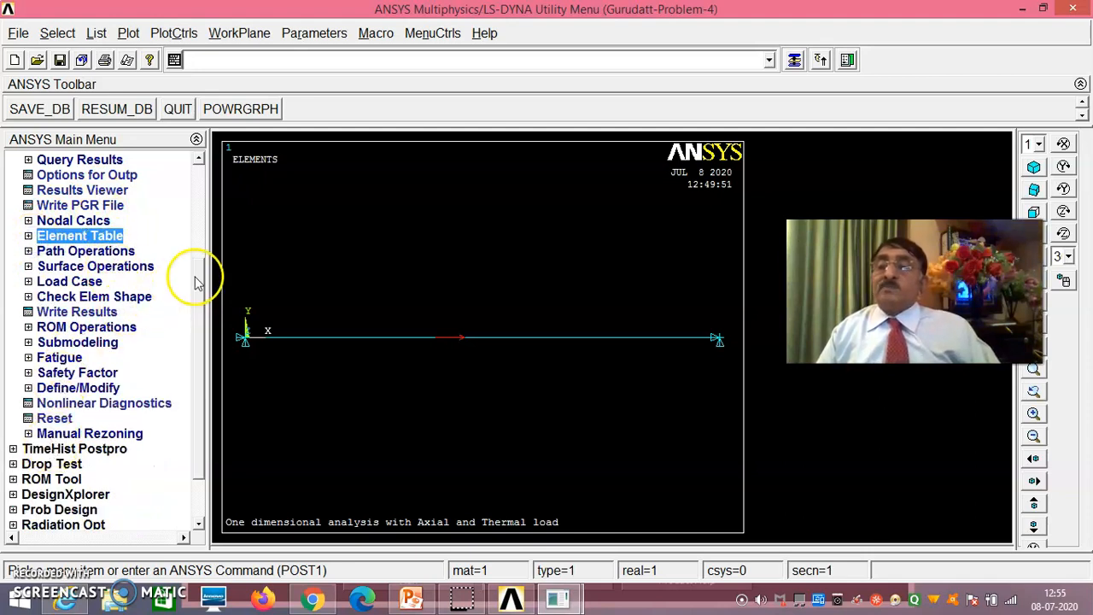
- List the element table data for items SMIS1 and LS1
left_click_drag(200, 285, 200, 214)
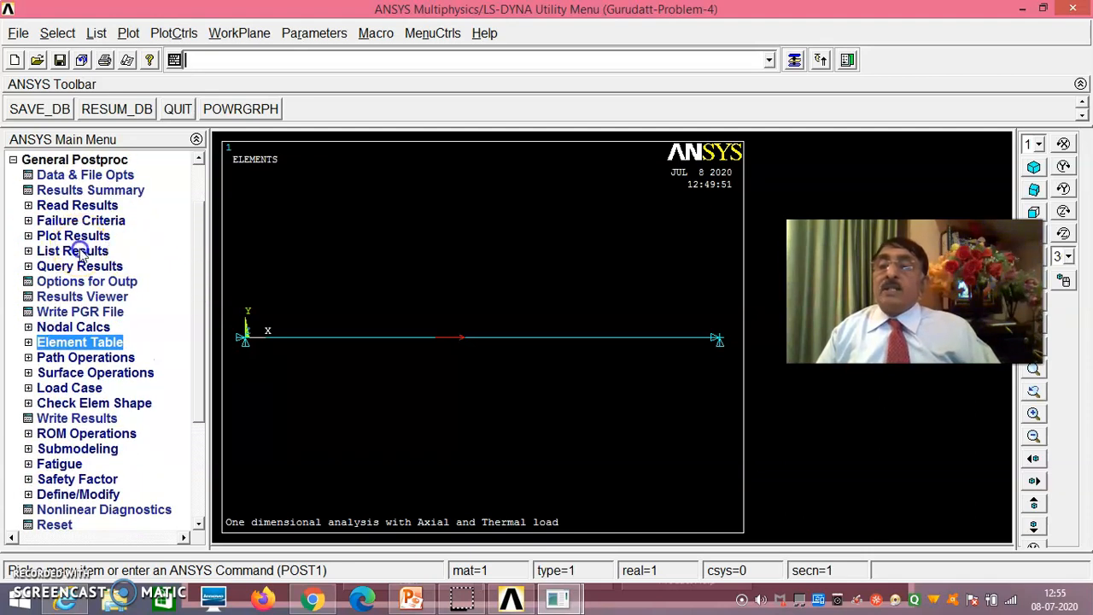
left_click(73, 247)
left_click(108, 418)
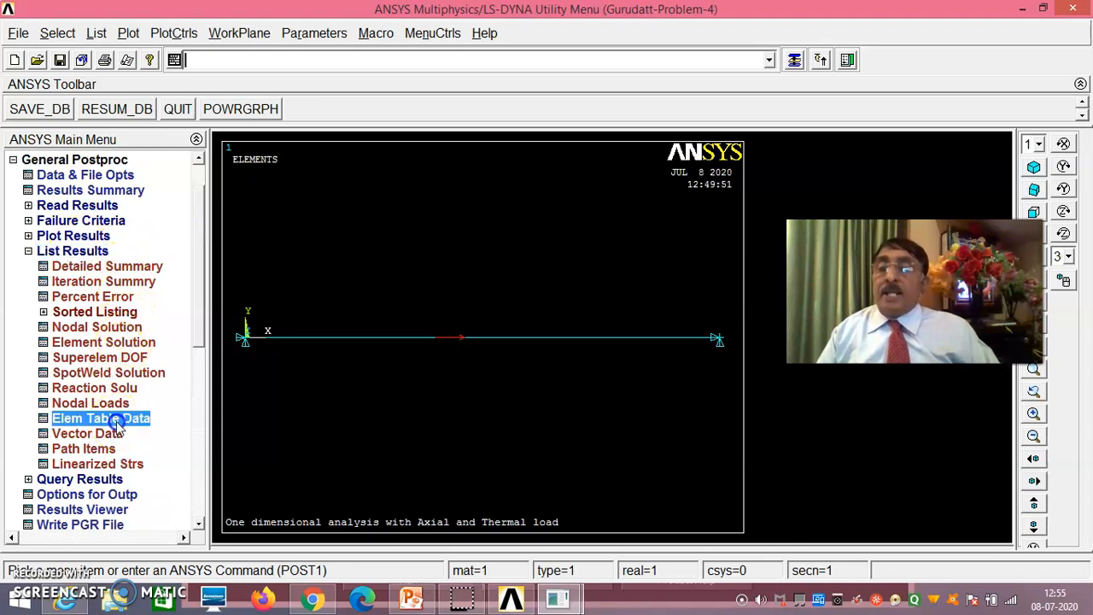
left_click(632, 267)
left_click(628, 279)
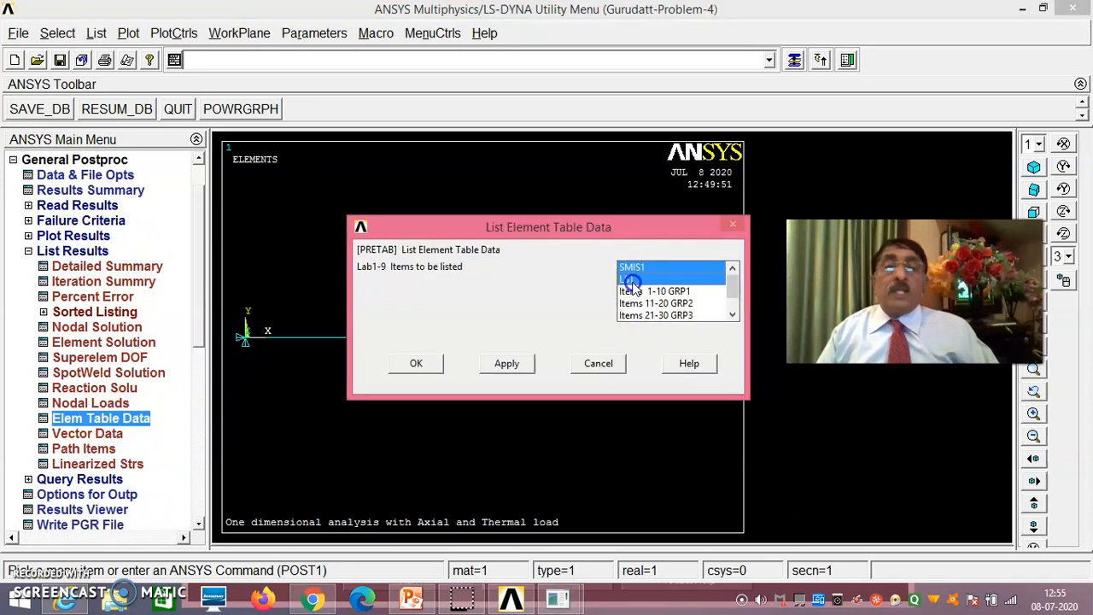
left_click(416, 363)
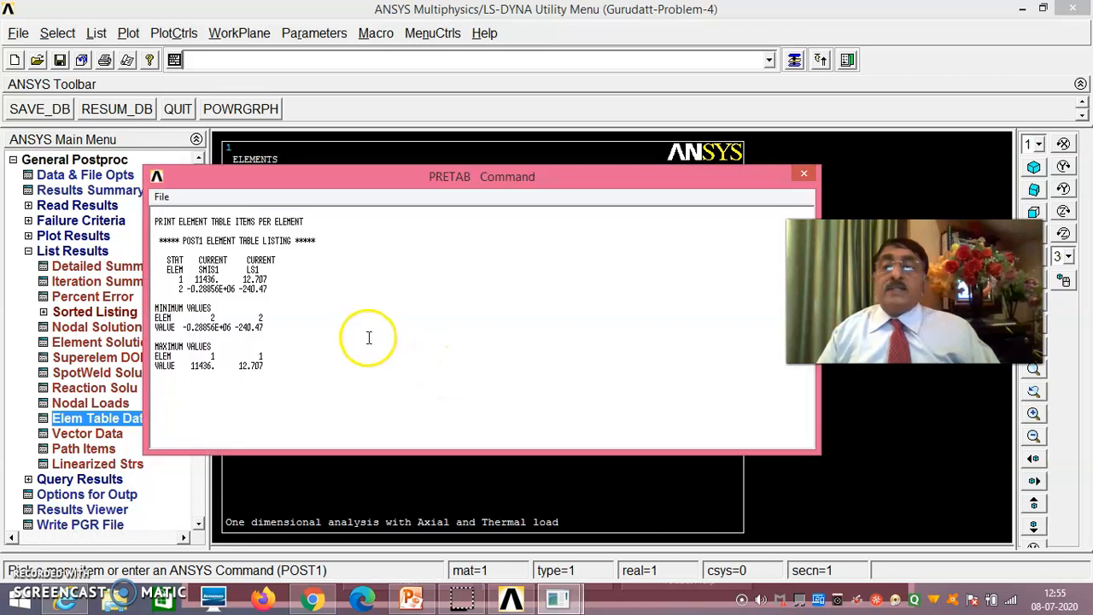
- Examine the SMIS1 and LS1 values for both bar elements, then close the element table listing
left_click_drag(322, 179, 561, 172)
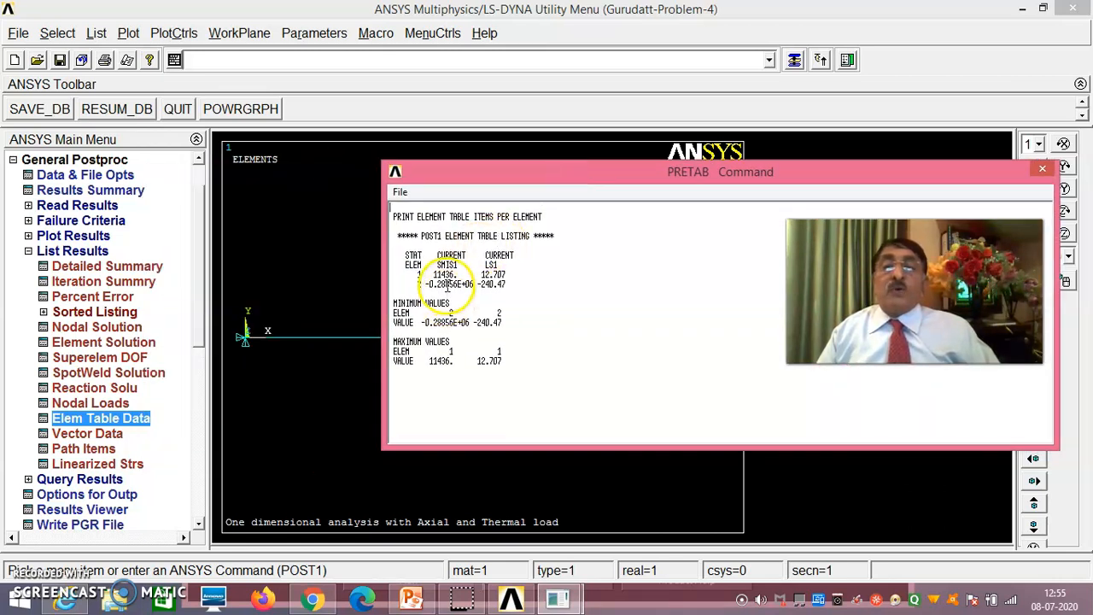
left_click_drag(568, 184, 685, 175)
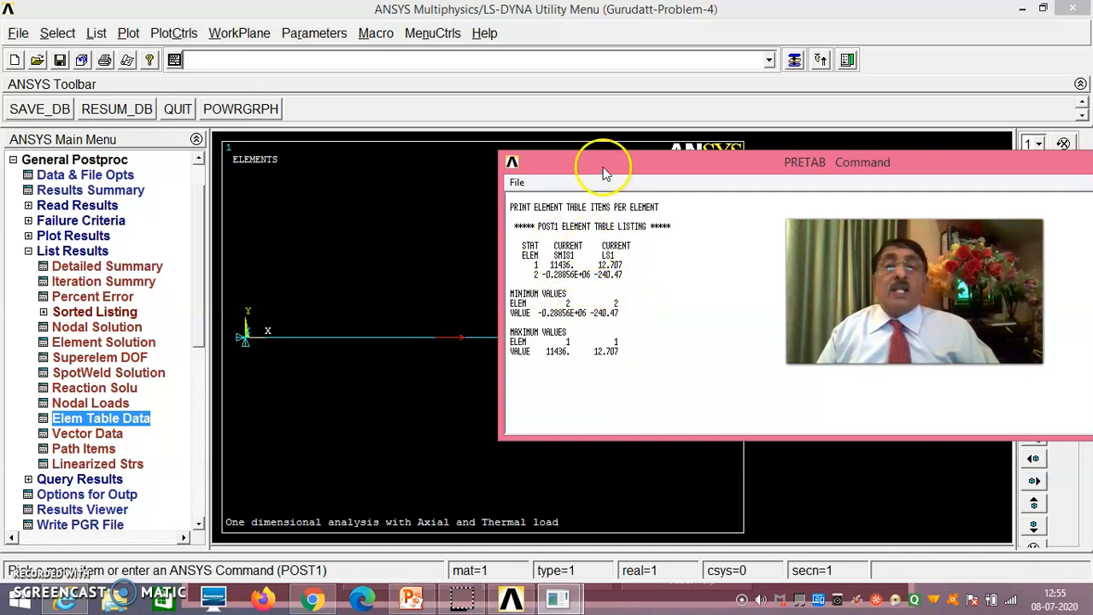
left_click(518, 182)
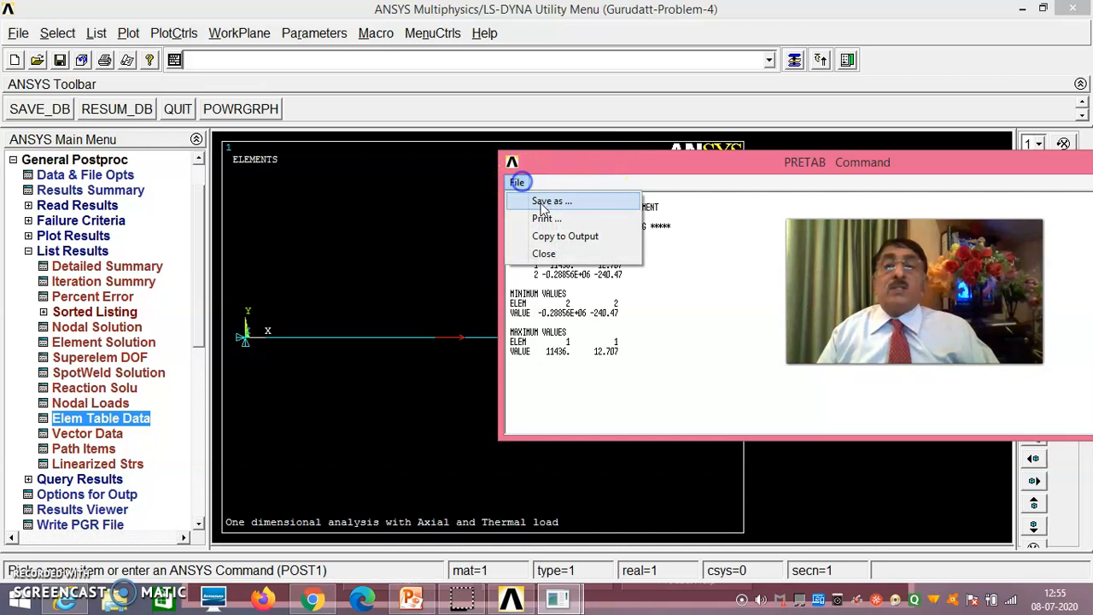
left_click(547, 254)
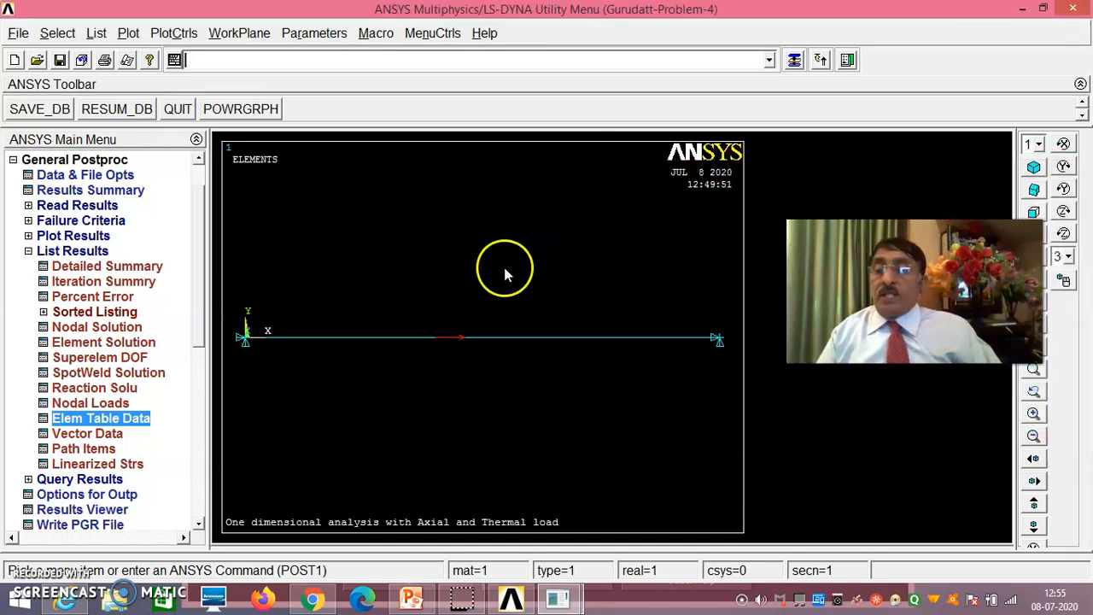
- Display the session's log file, select its commands from the beginning through to the end, and close it
left_click(20, 34)
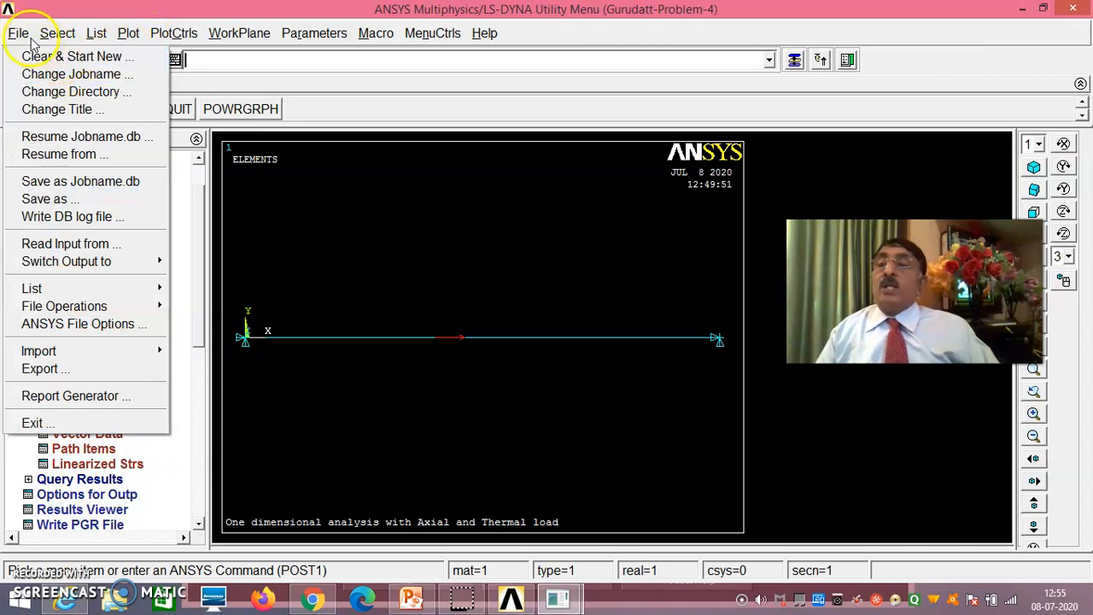
mouse_move(76, 292)
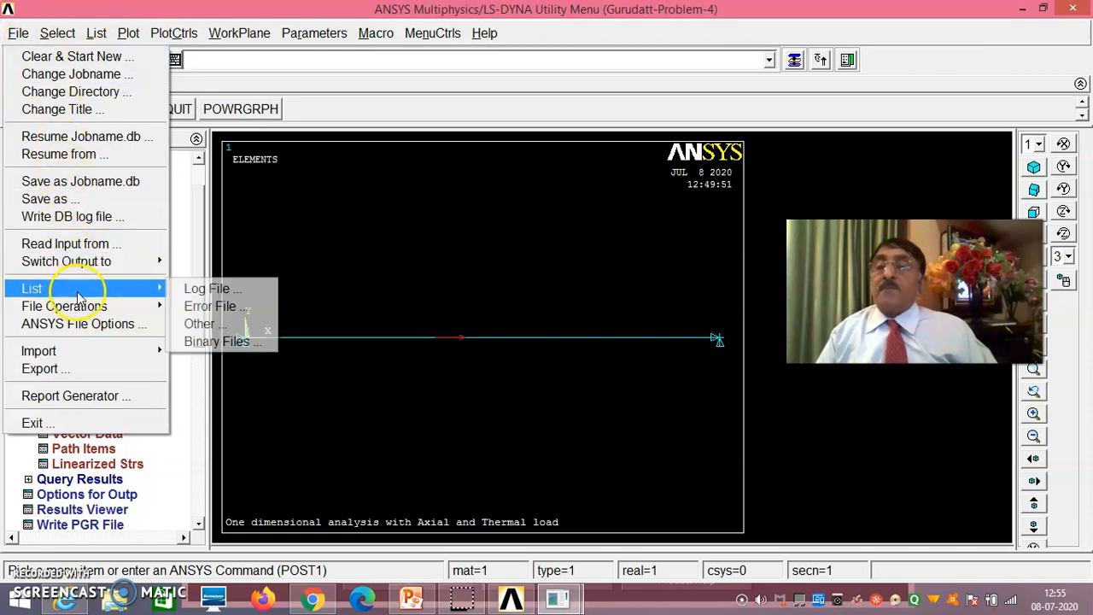
left_click(205, 289)
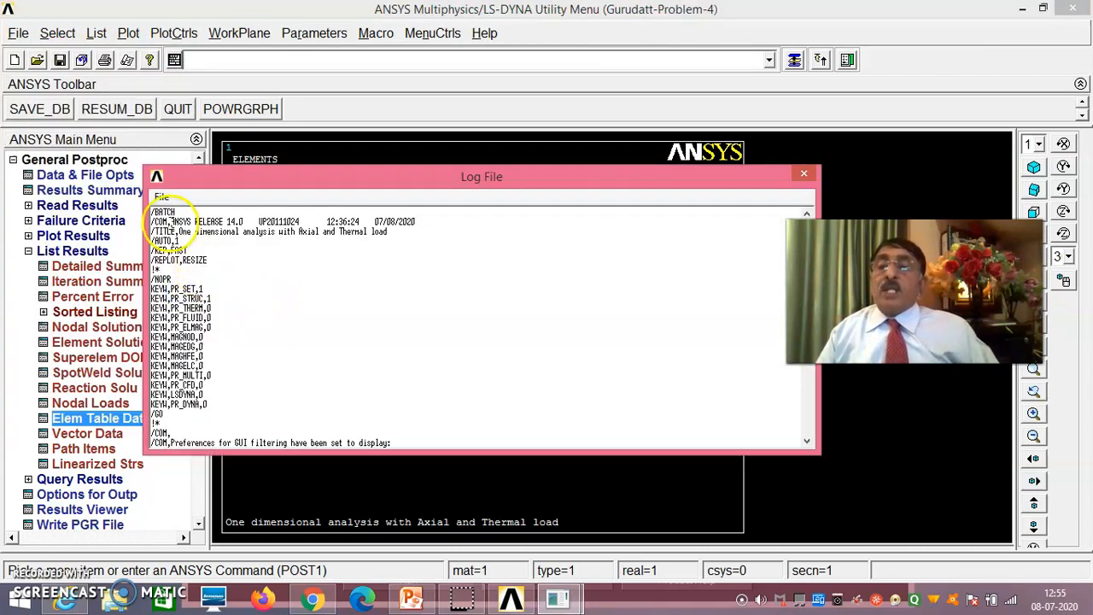
left_click_drag(156, 212, 244, 437)
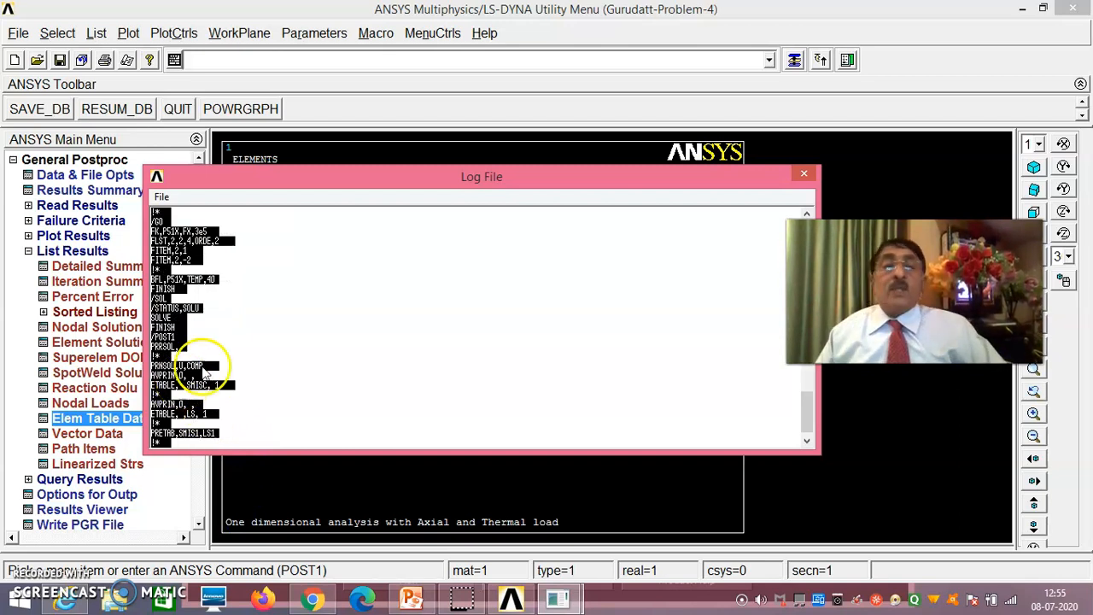
left_click(804, 175)
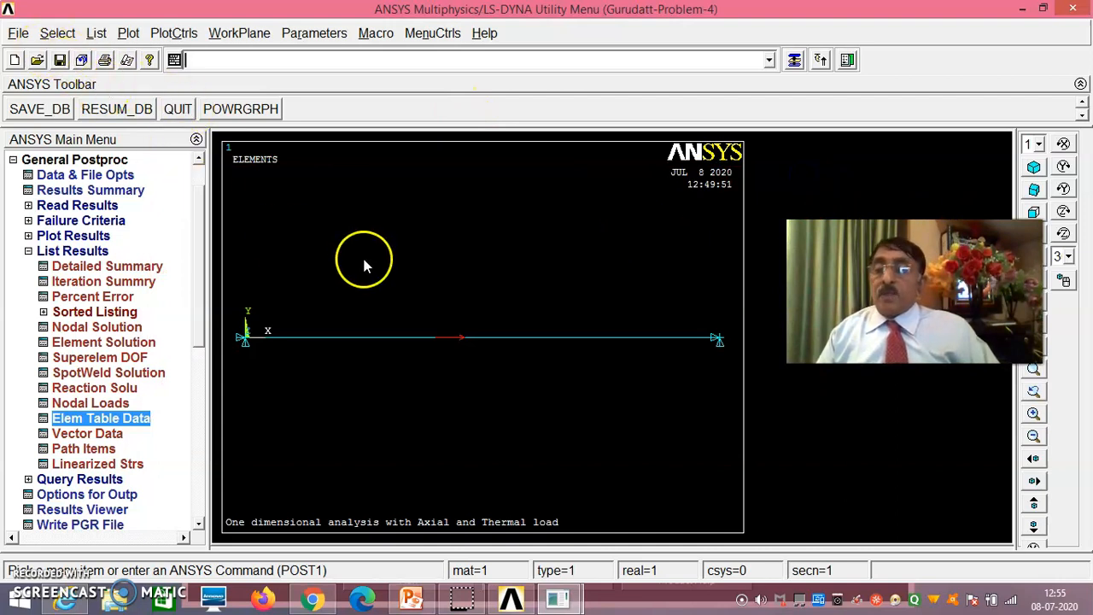
left_click(292, 62)
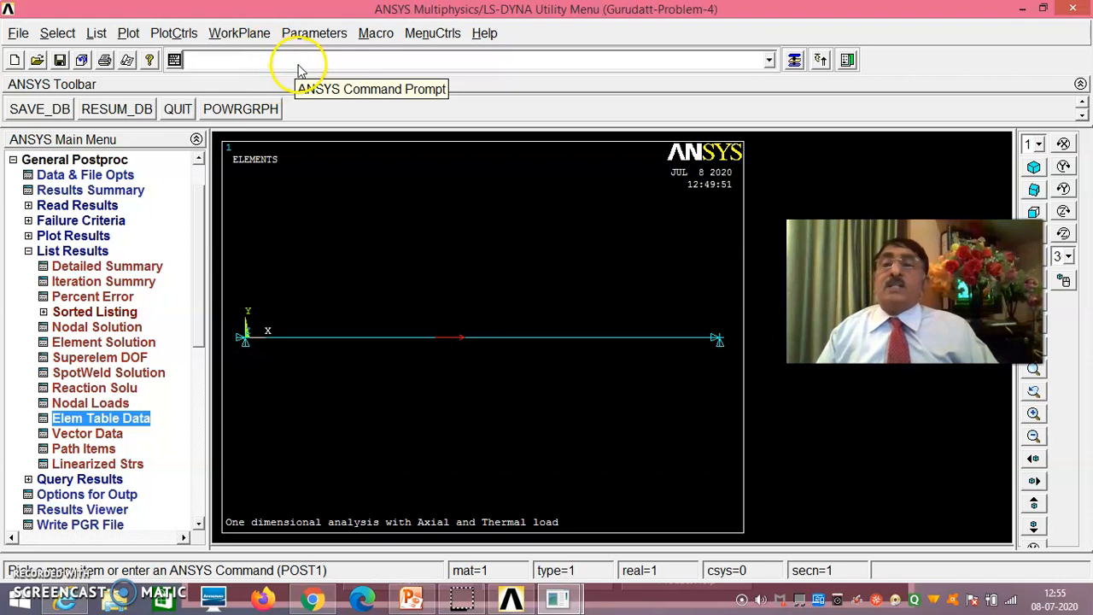